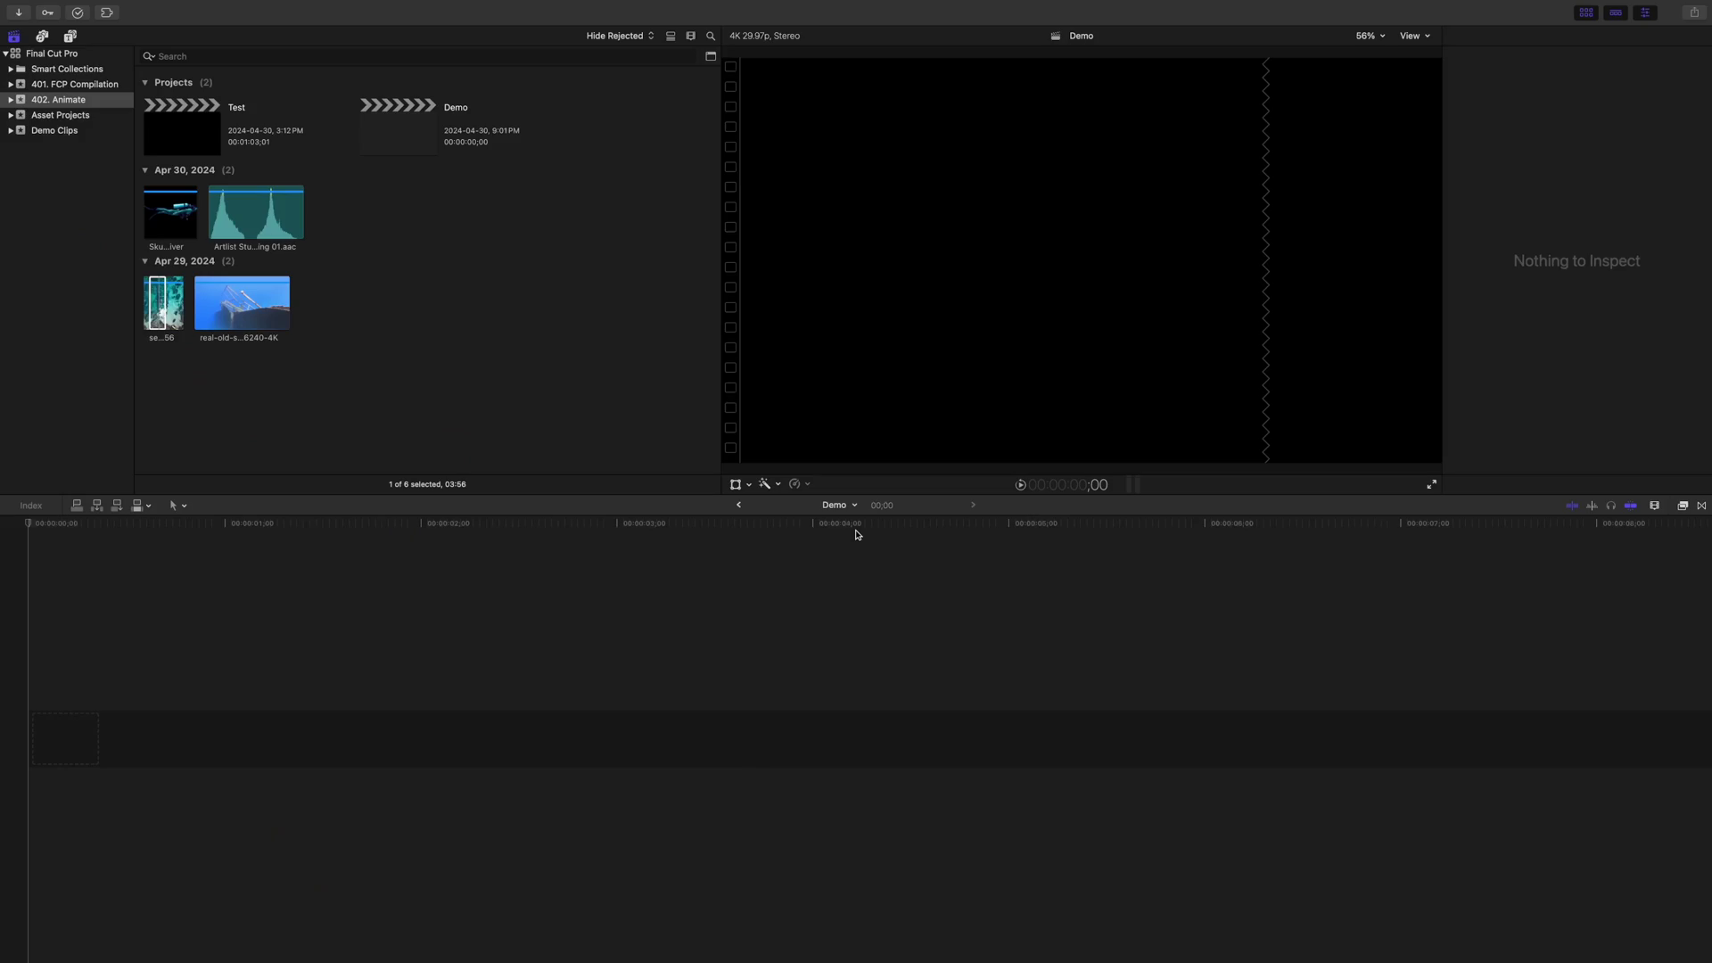
# - Append the aerial sea clip to the Demo timeline and select it
pyautogui.click(149, 301)
pyautogui.press('e')
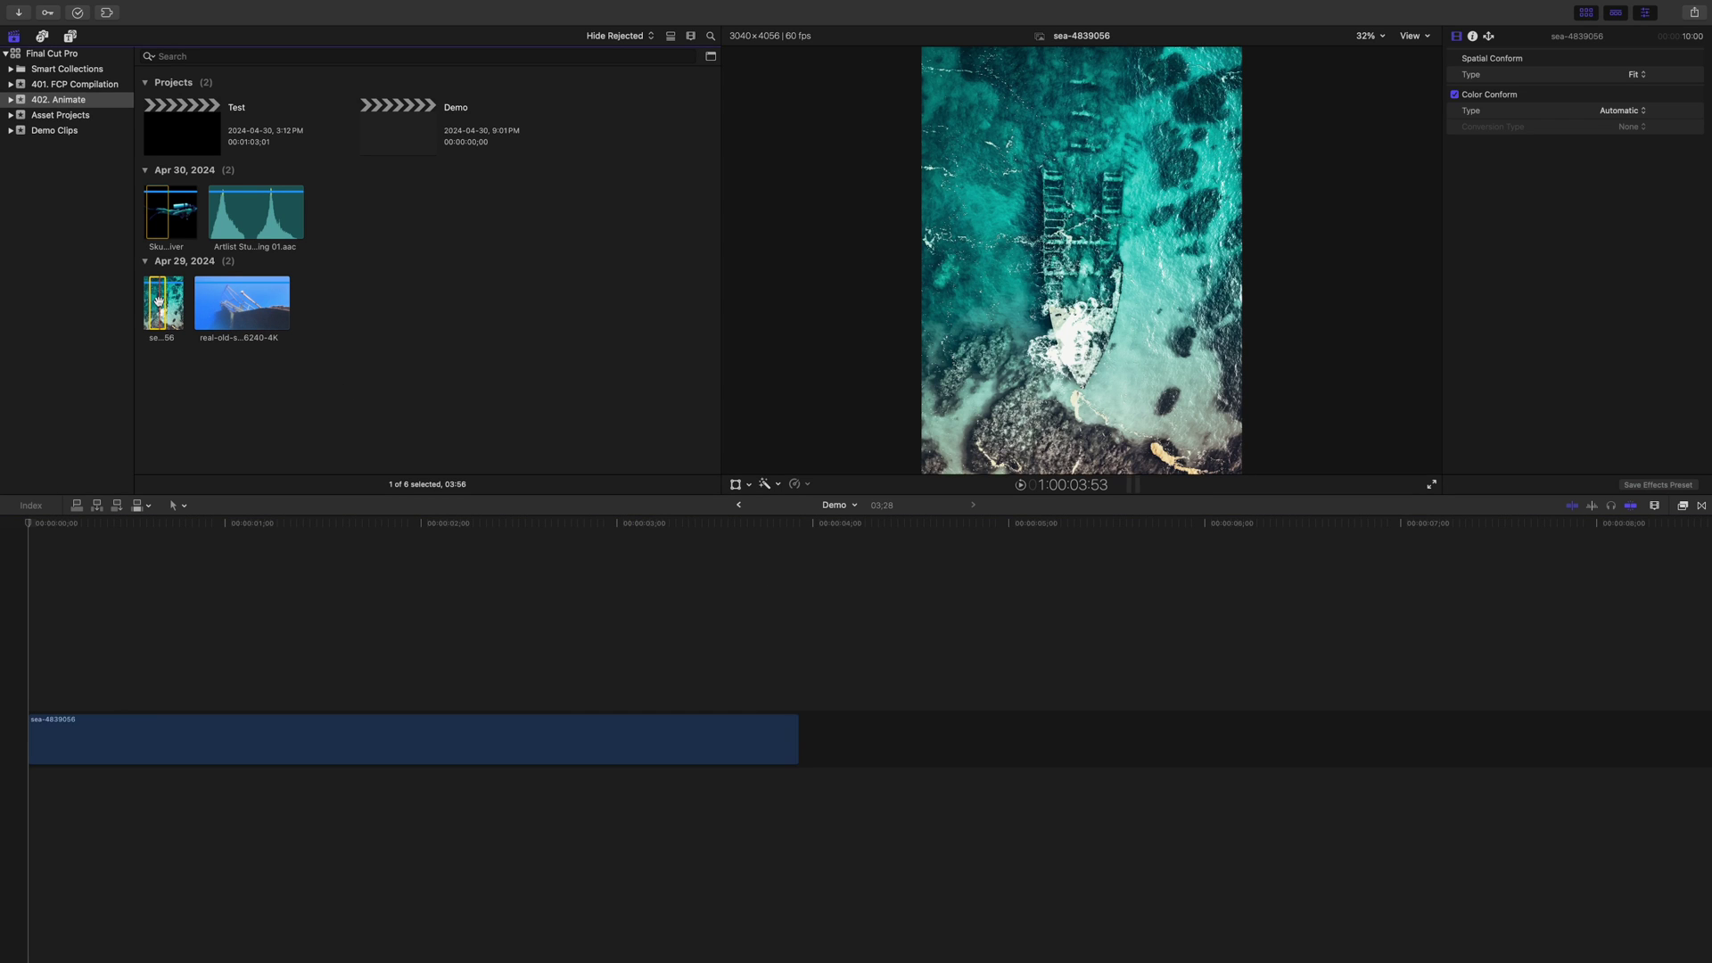
pyautogui.click(318, 739)
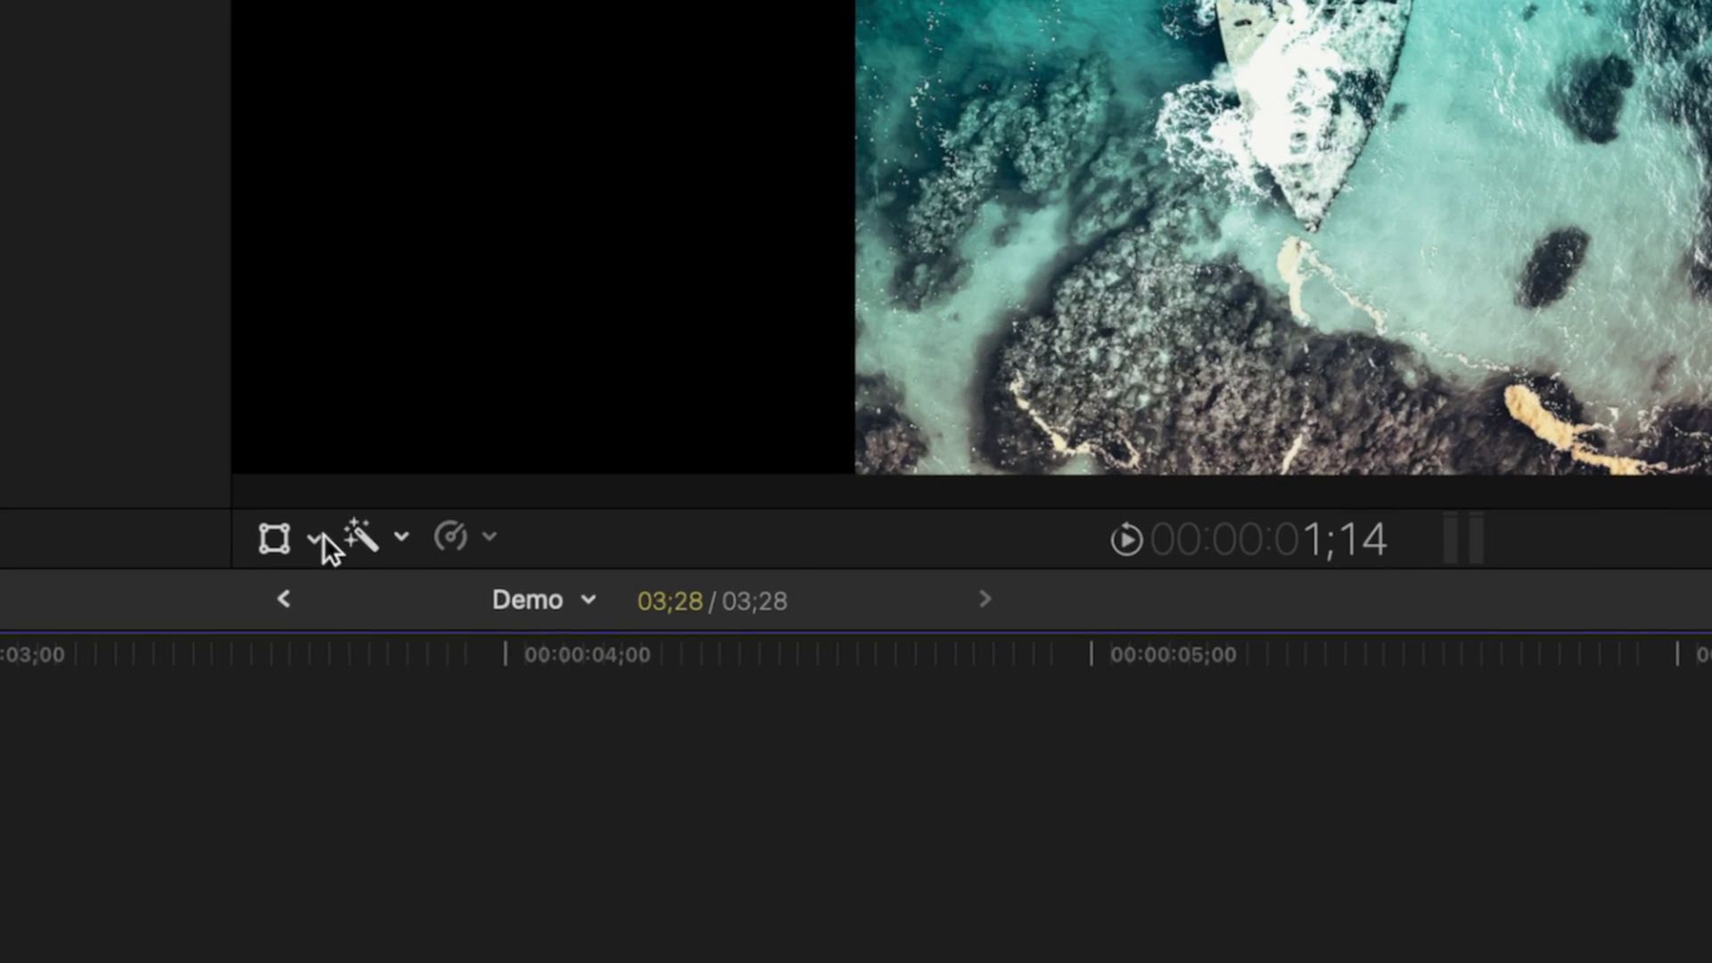
# - Turn on a Ken Burns crop with the start framing the ship and the end framing the ladders
pyautogui.click(748, 484)
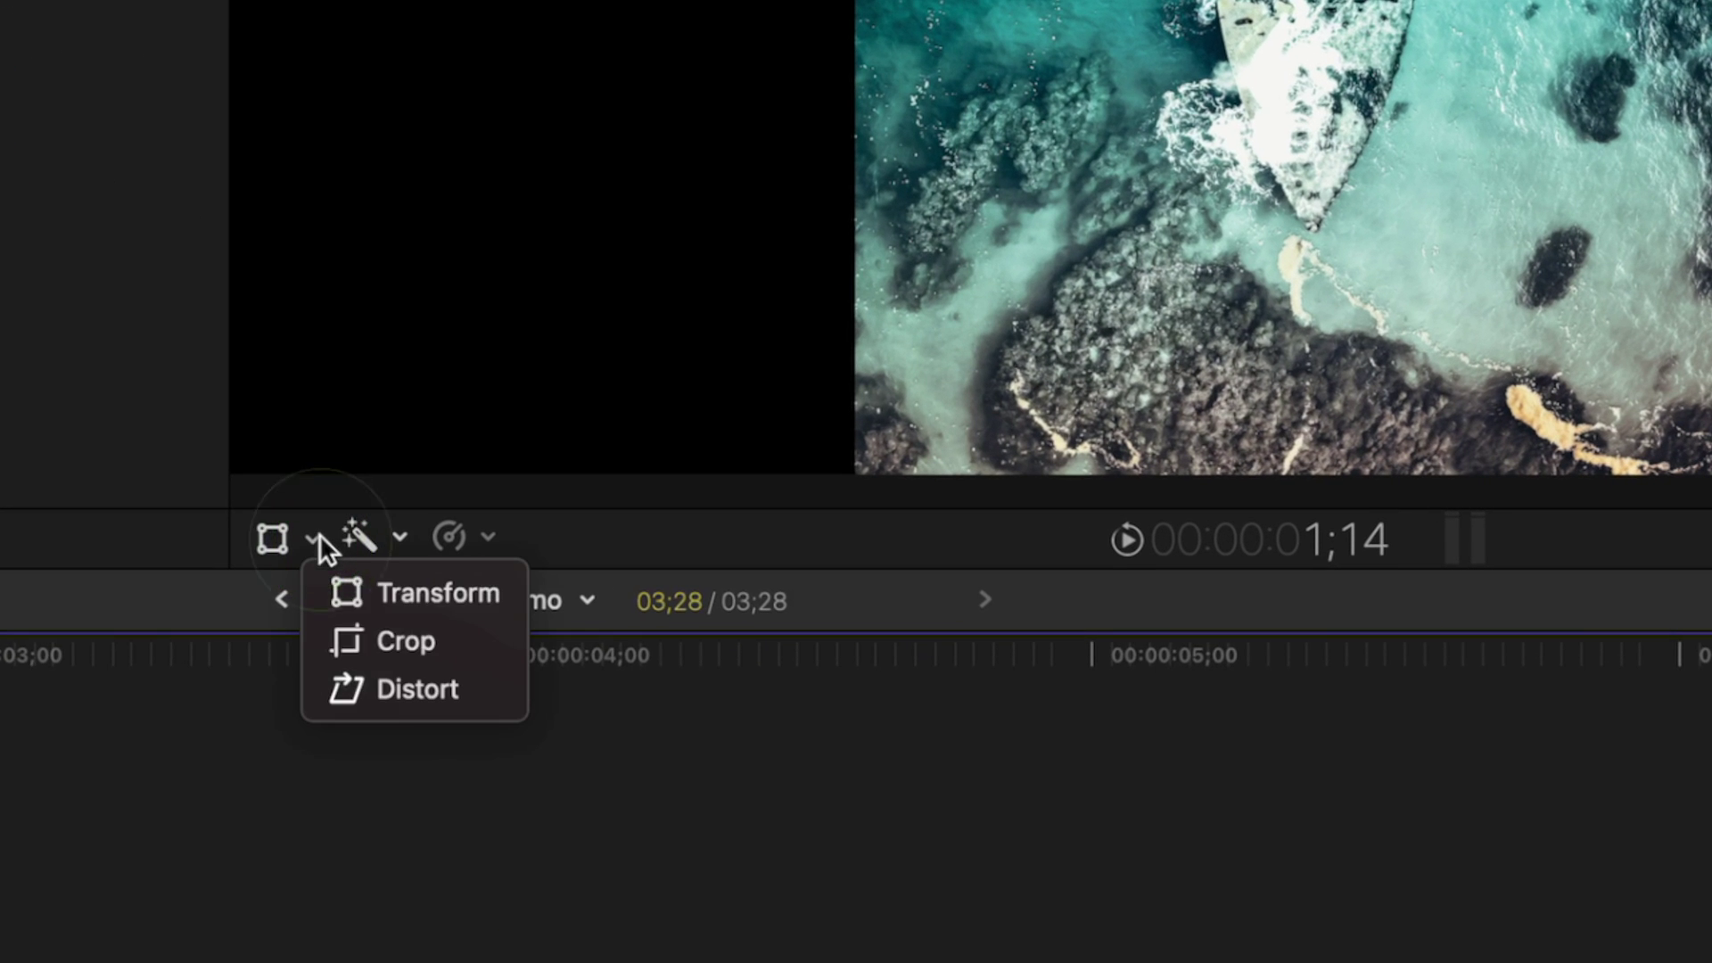
pyautogui.click(432, 640)
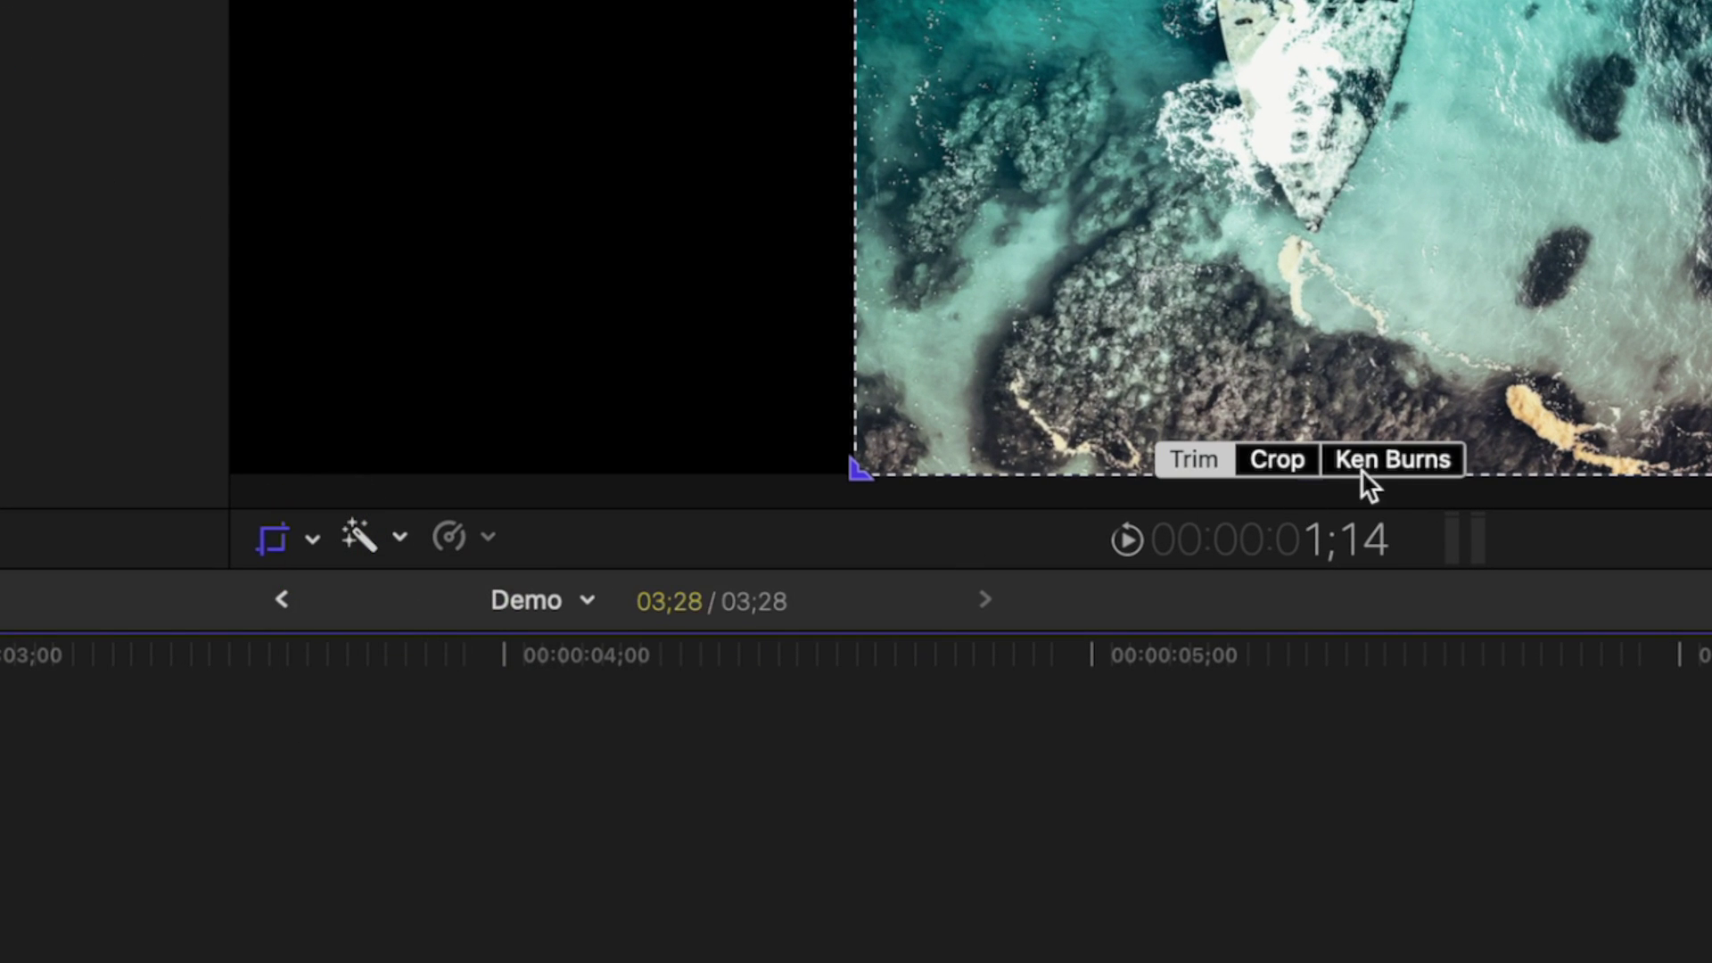
pyautogui.click(1362, 468)
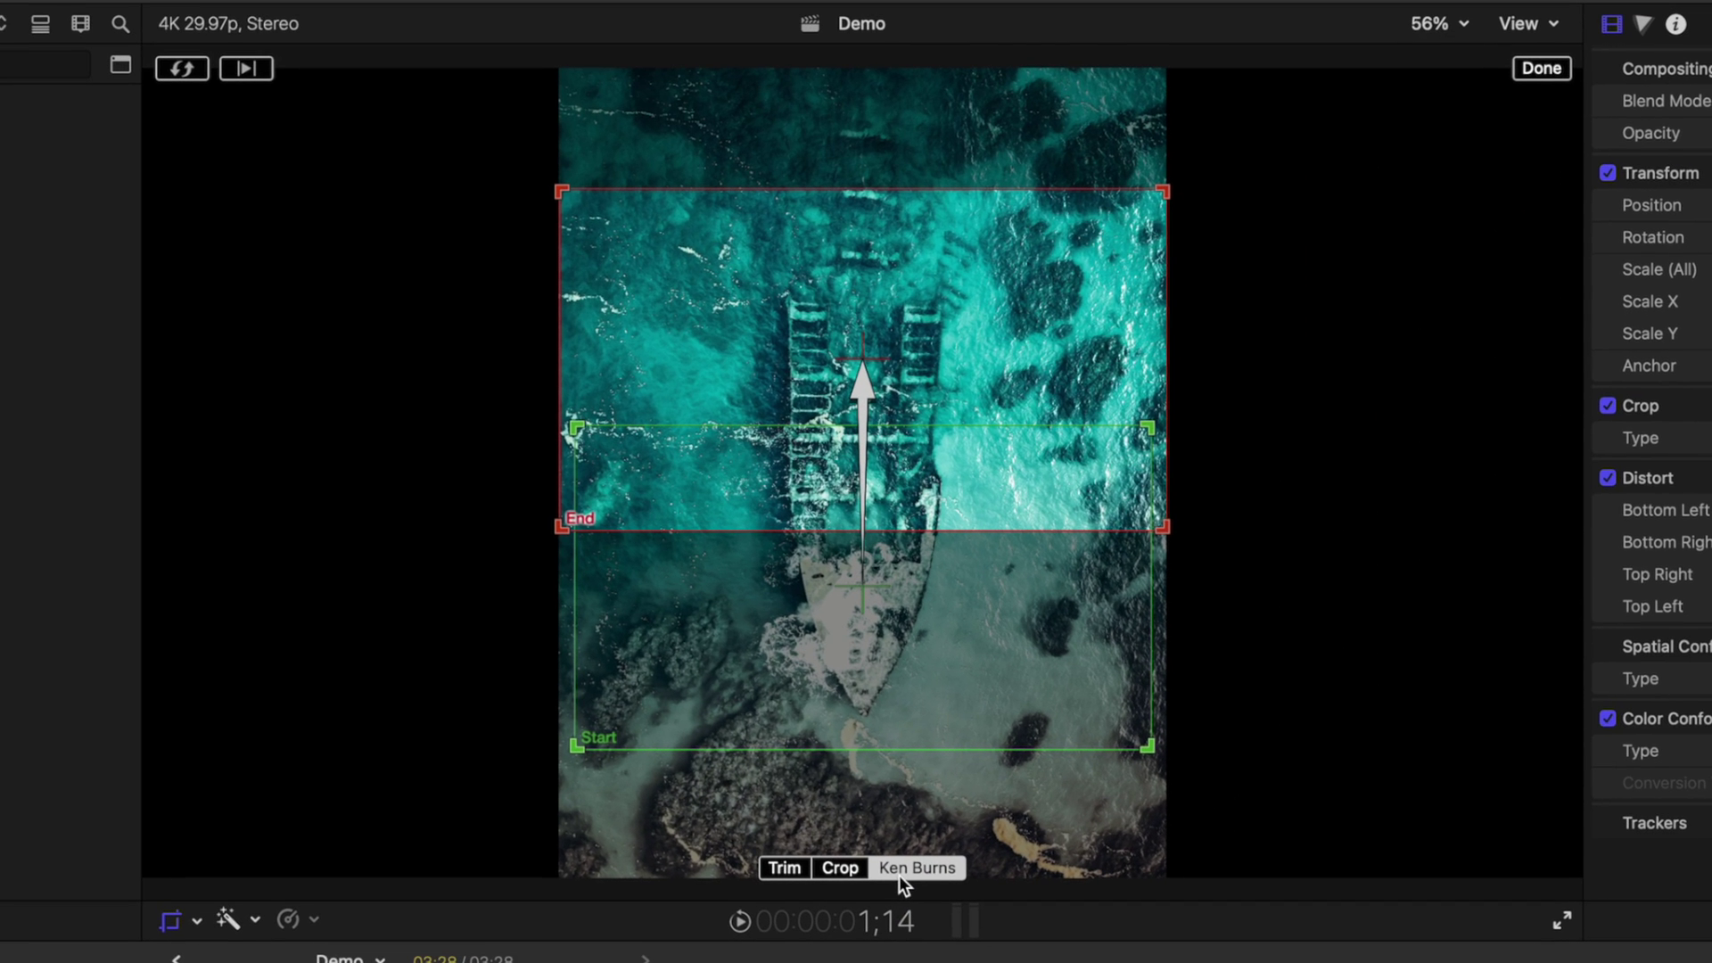
pyautogui.click(848, 605)
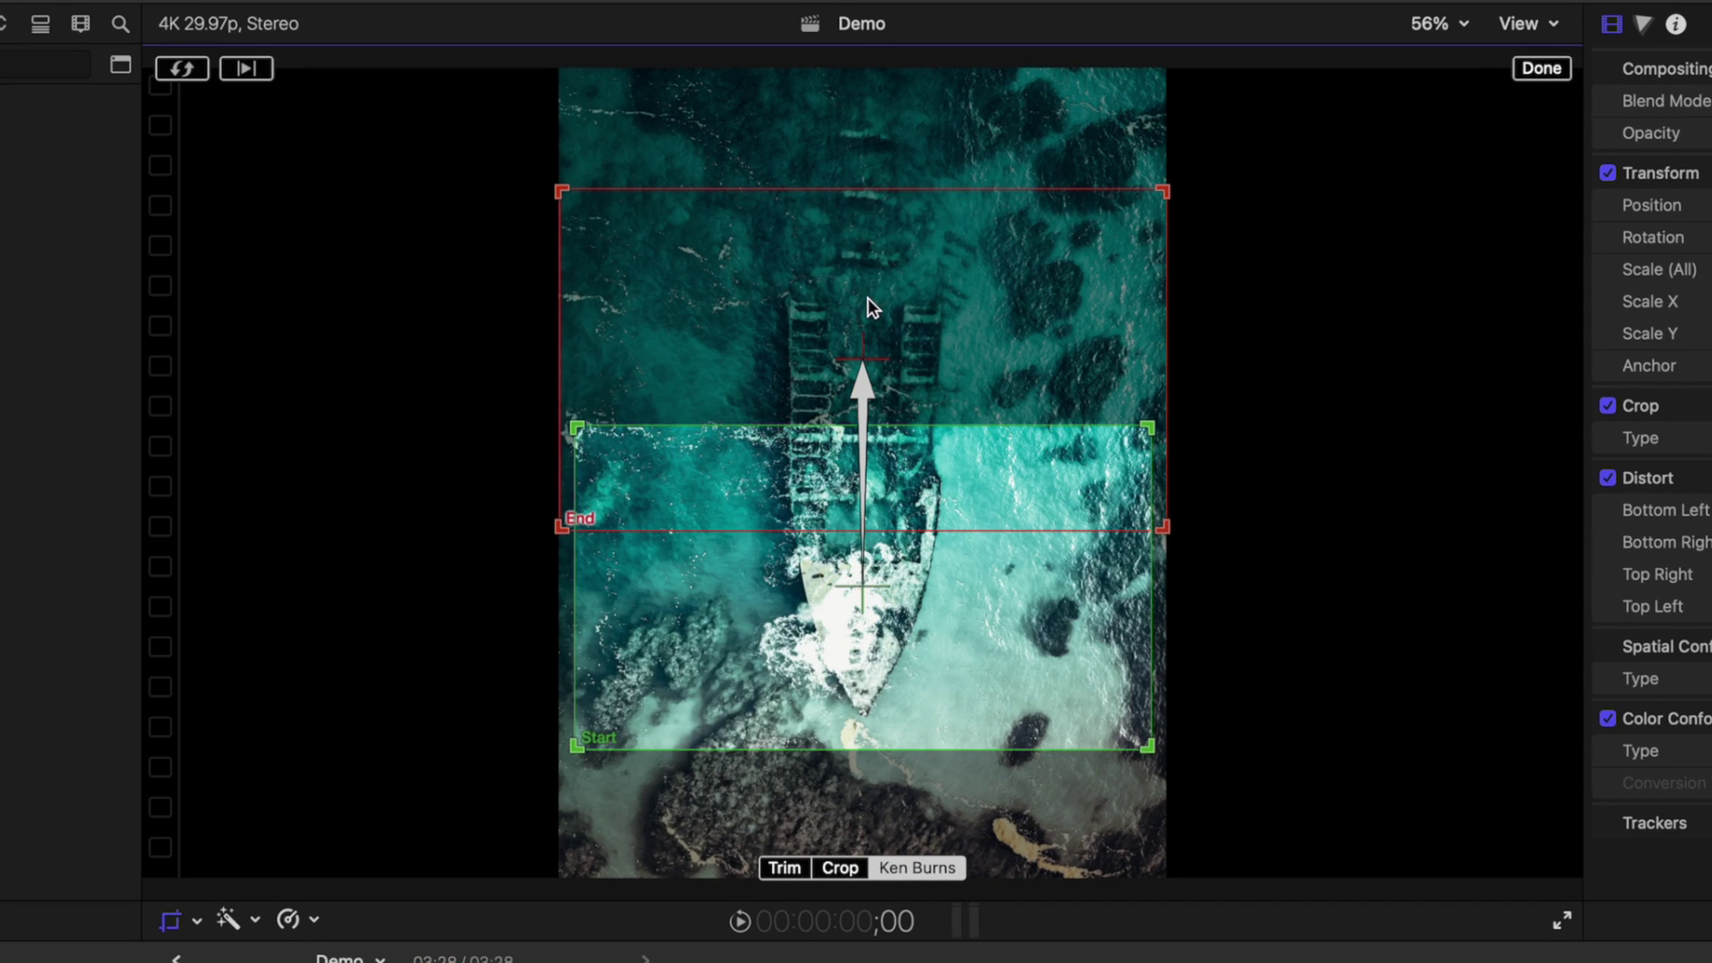
pyautogui.moveTo(573, 199); pyautogui.dragTo(658, 239)
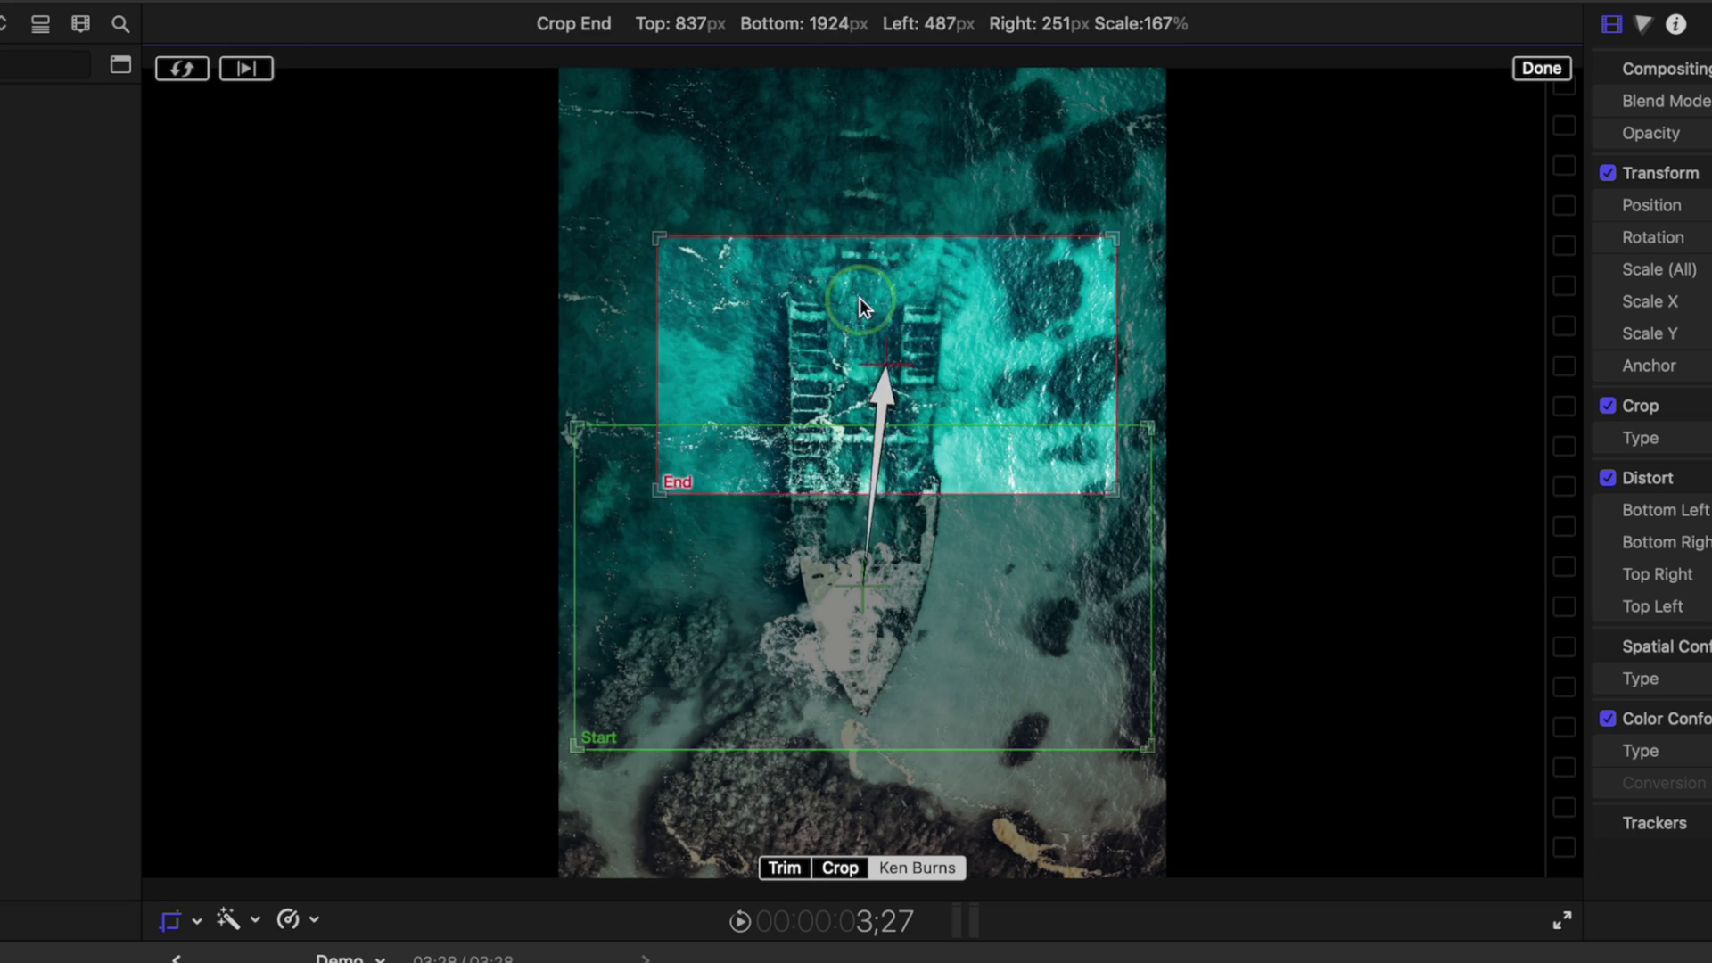
pyautogui.moveTo(860, 299); pyautogui.dragTo(831, 234)
pyautogui.moveTo(573, 746); pyautogui.dragTo(753, 642)
pyautogui.moveTo(964, 547); pyautogui.dragTo(867, 572)
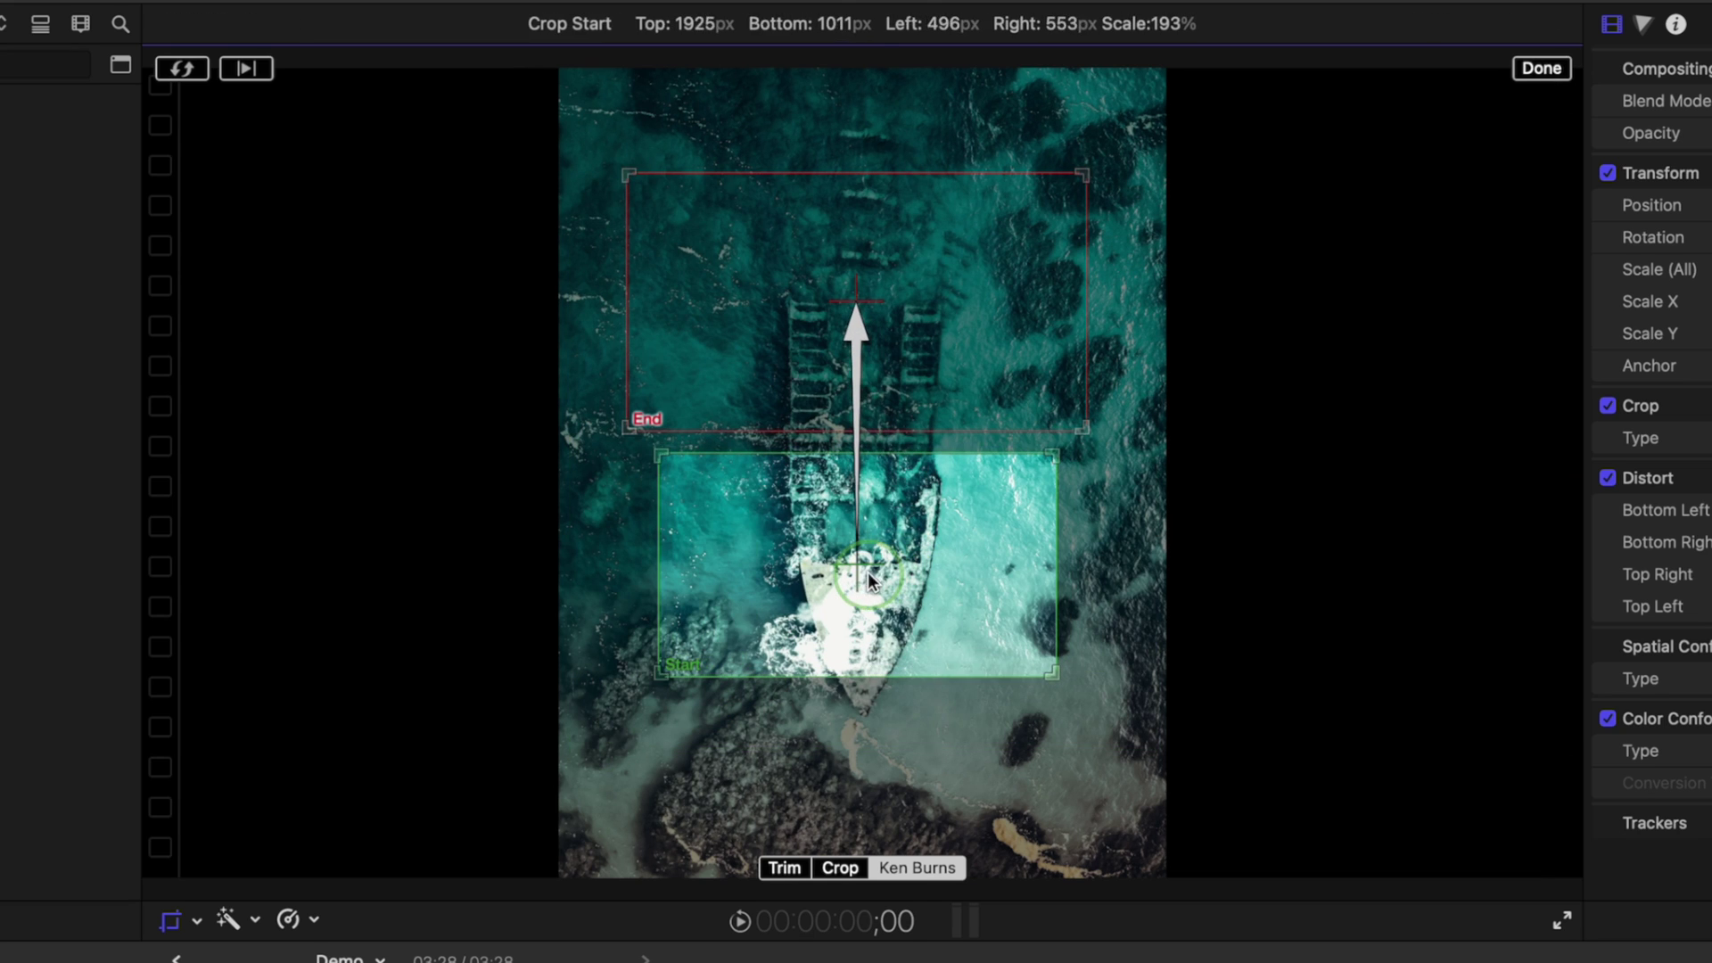
# - Keep the Ken Burns move panning upward, finish it, and play it back
pyautogui.click(183, 71)
pyautogui.click(188, 73)
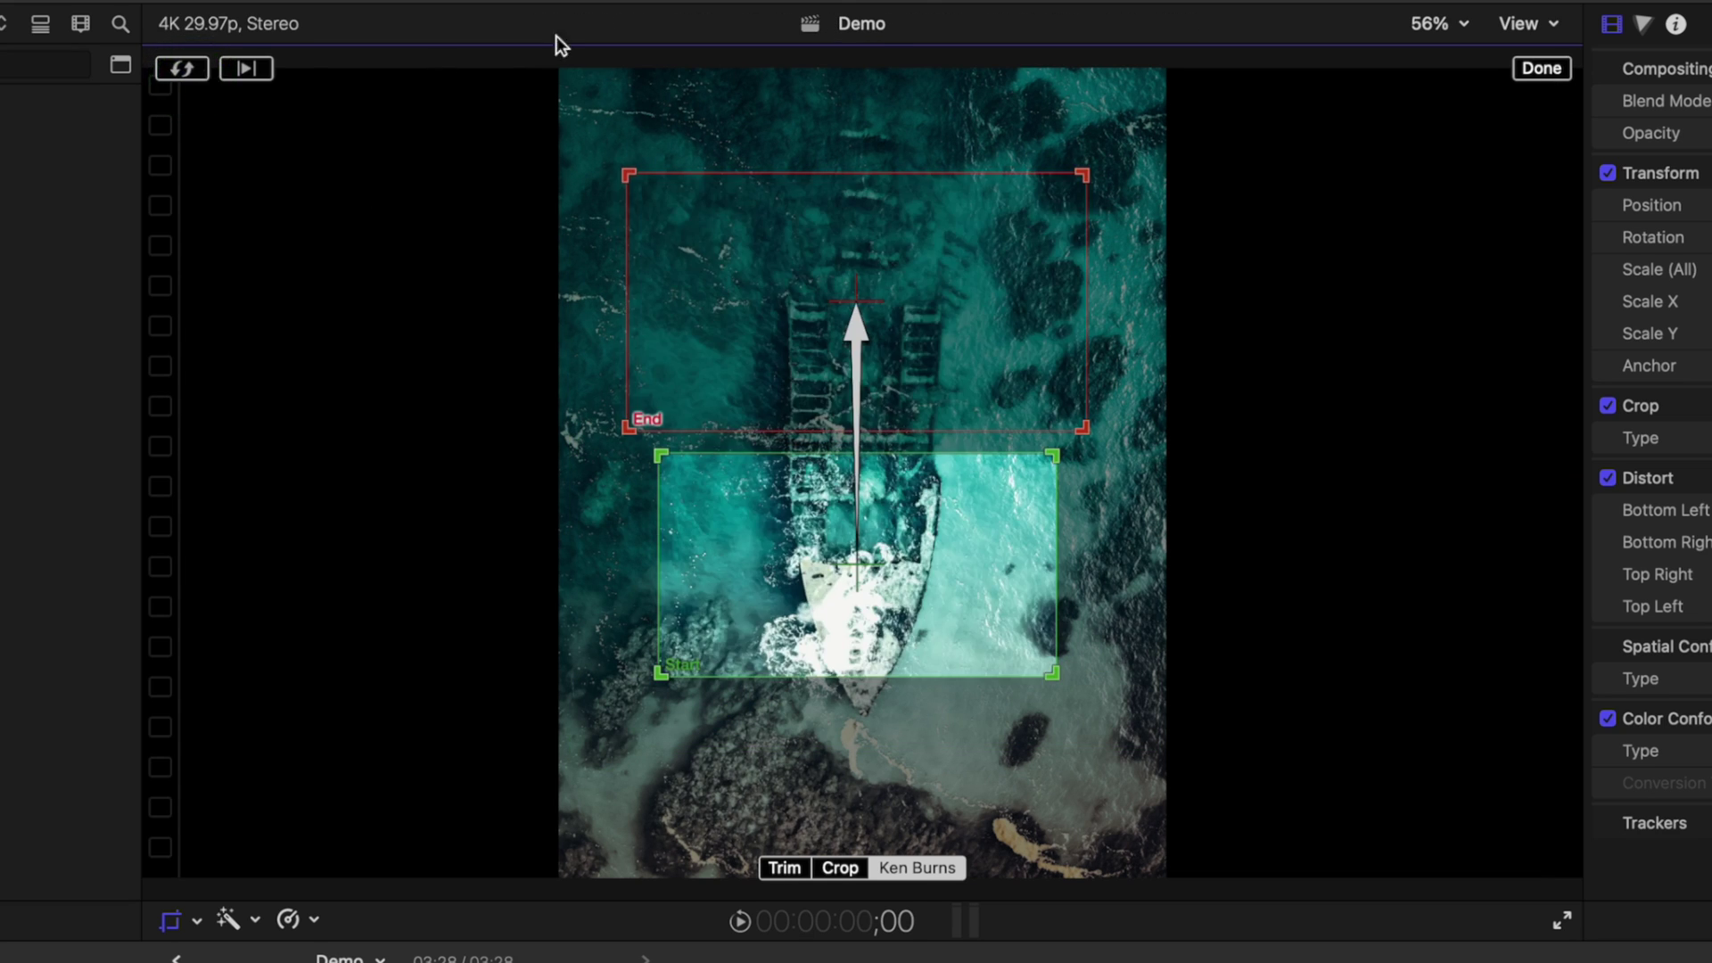
pyautogui.click(1543, 69)
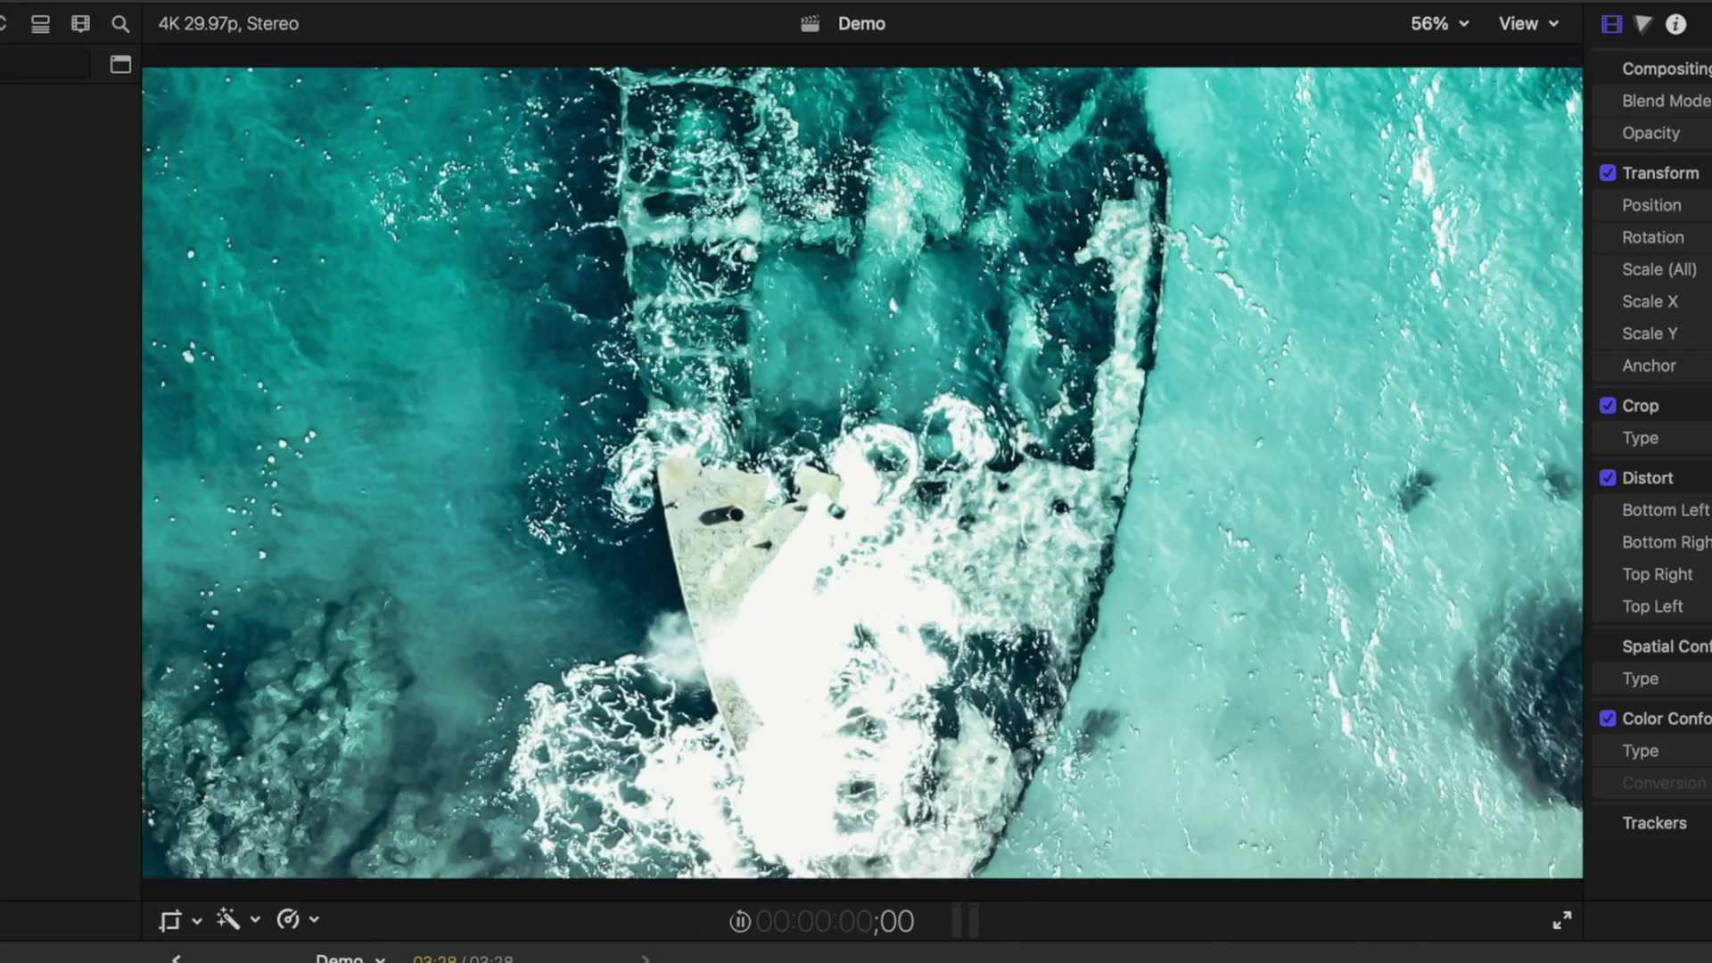
pyautogui.press('space')
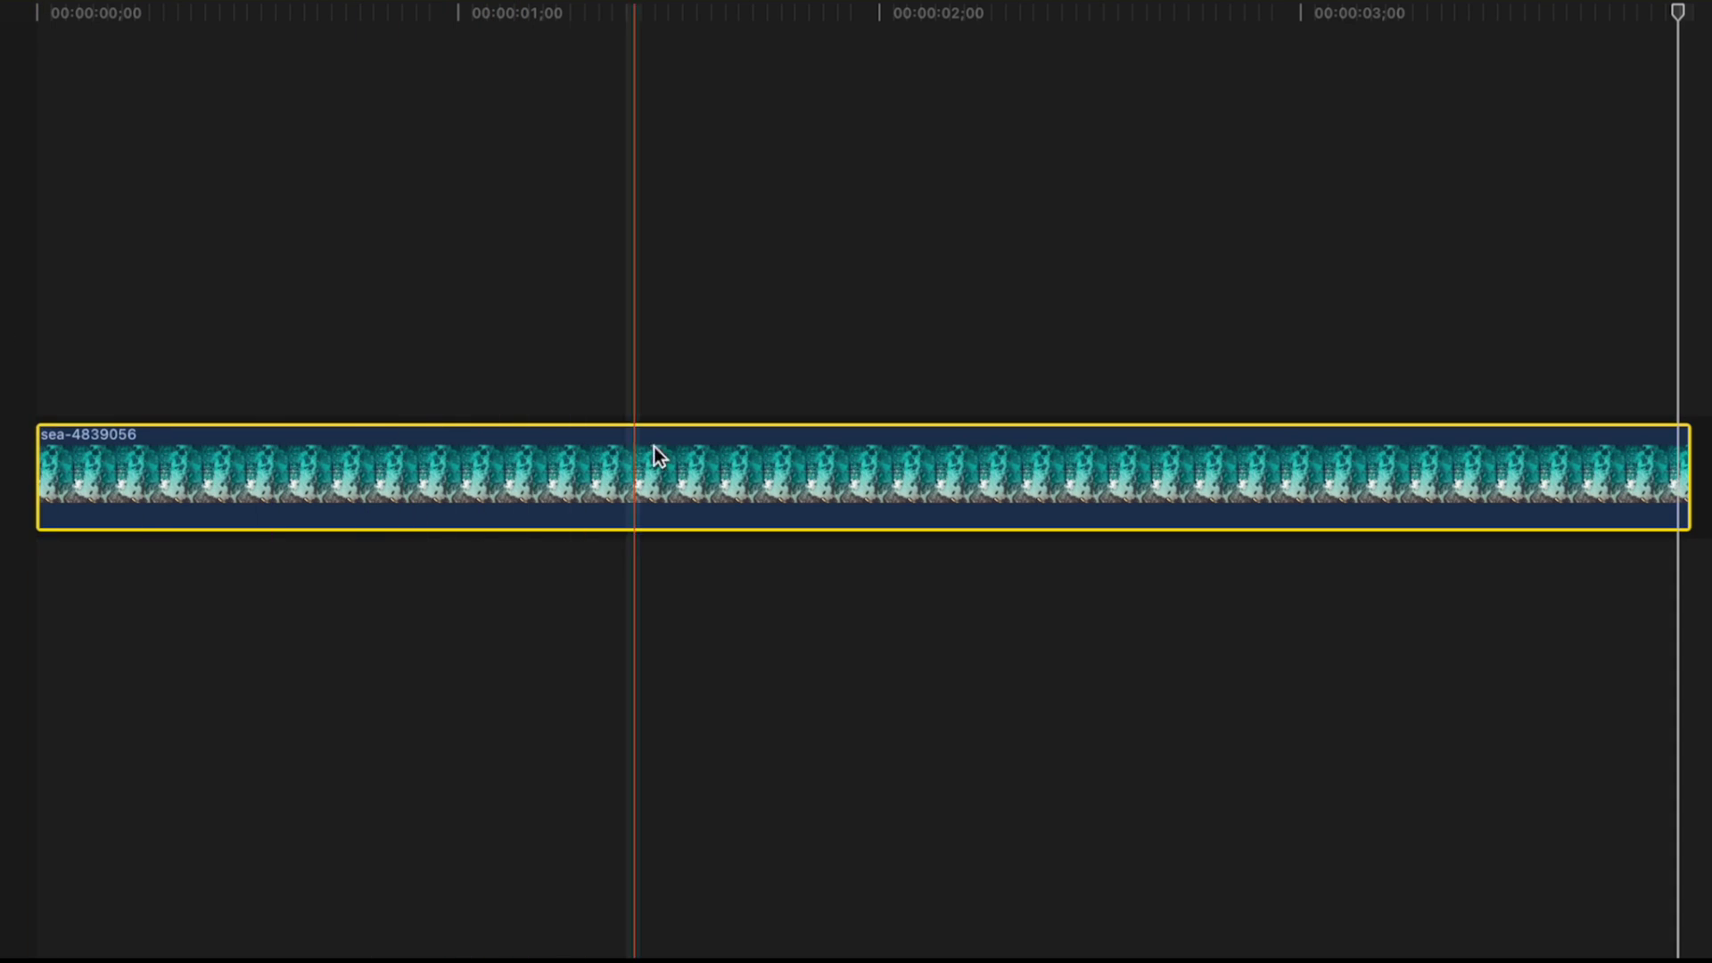
# - Split the sea clip and reverse the second part's Ken Burns so it ends enlarged on the shipwreck
pyautogui.press('super+b')
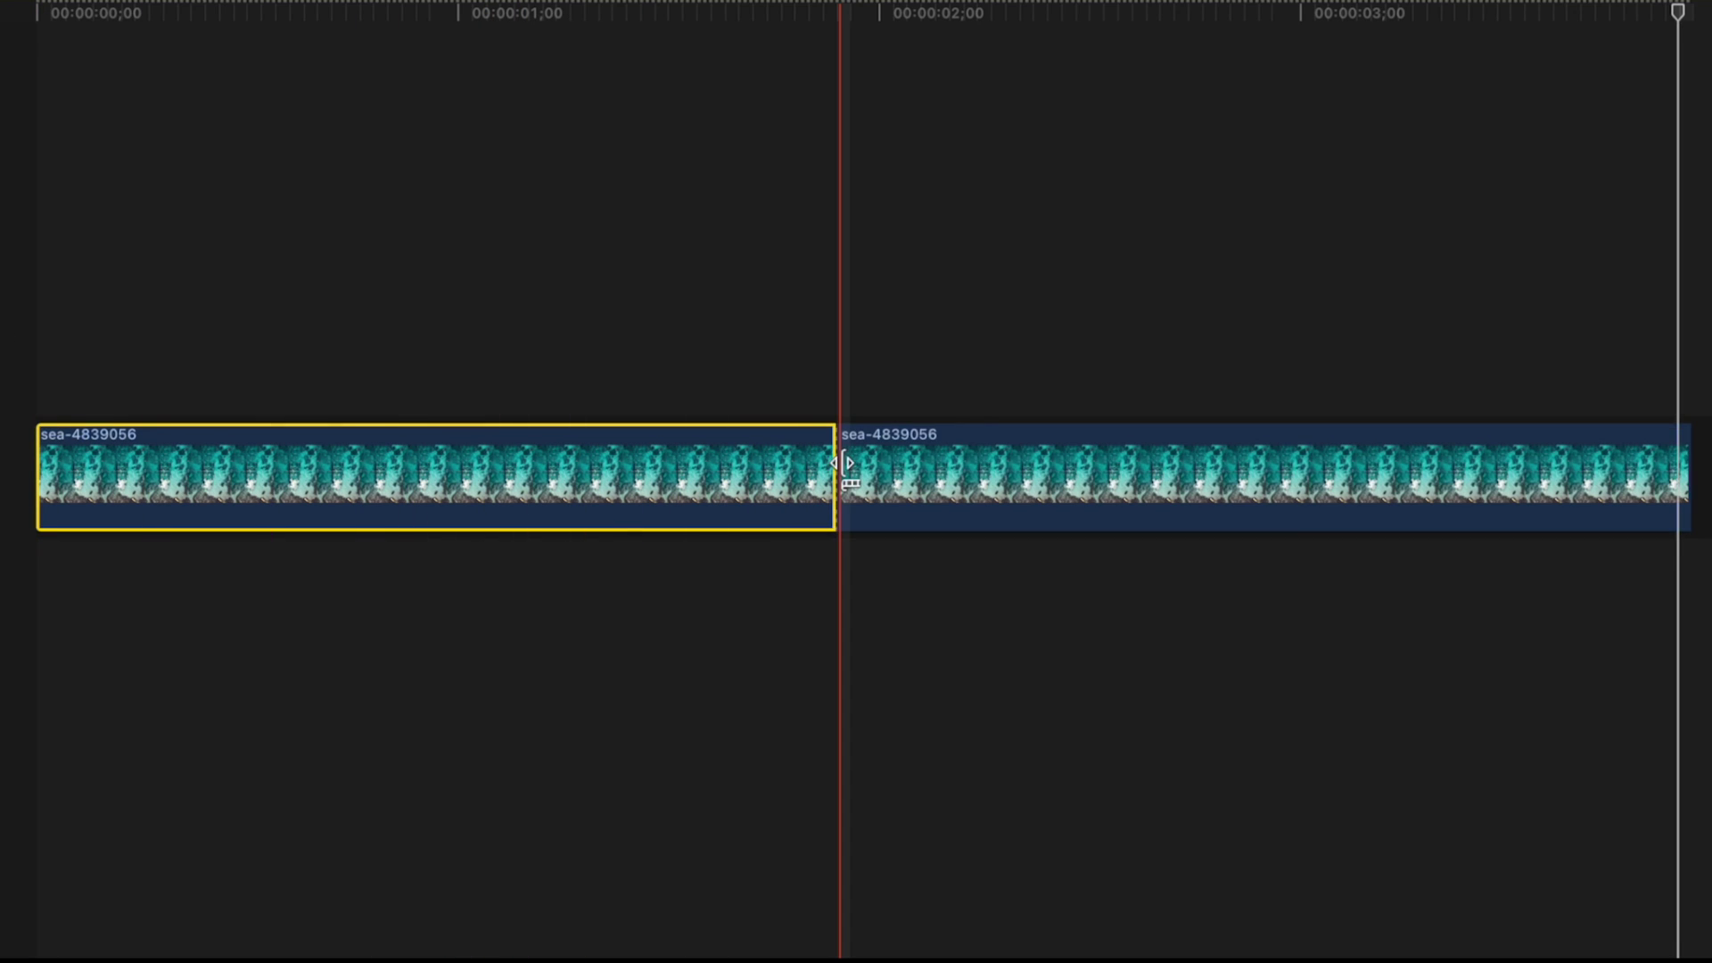
pyautogui.click(980, 450)
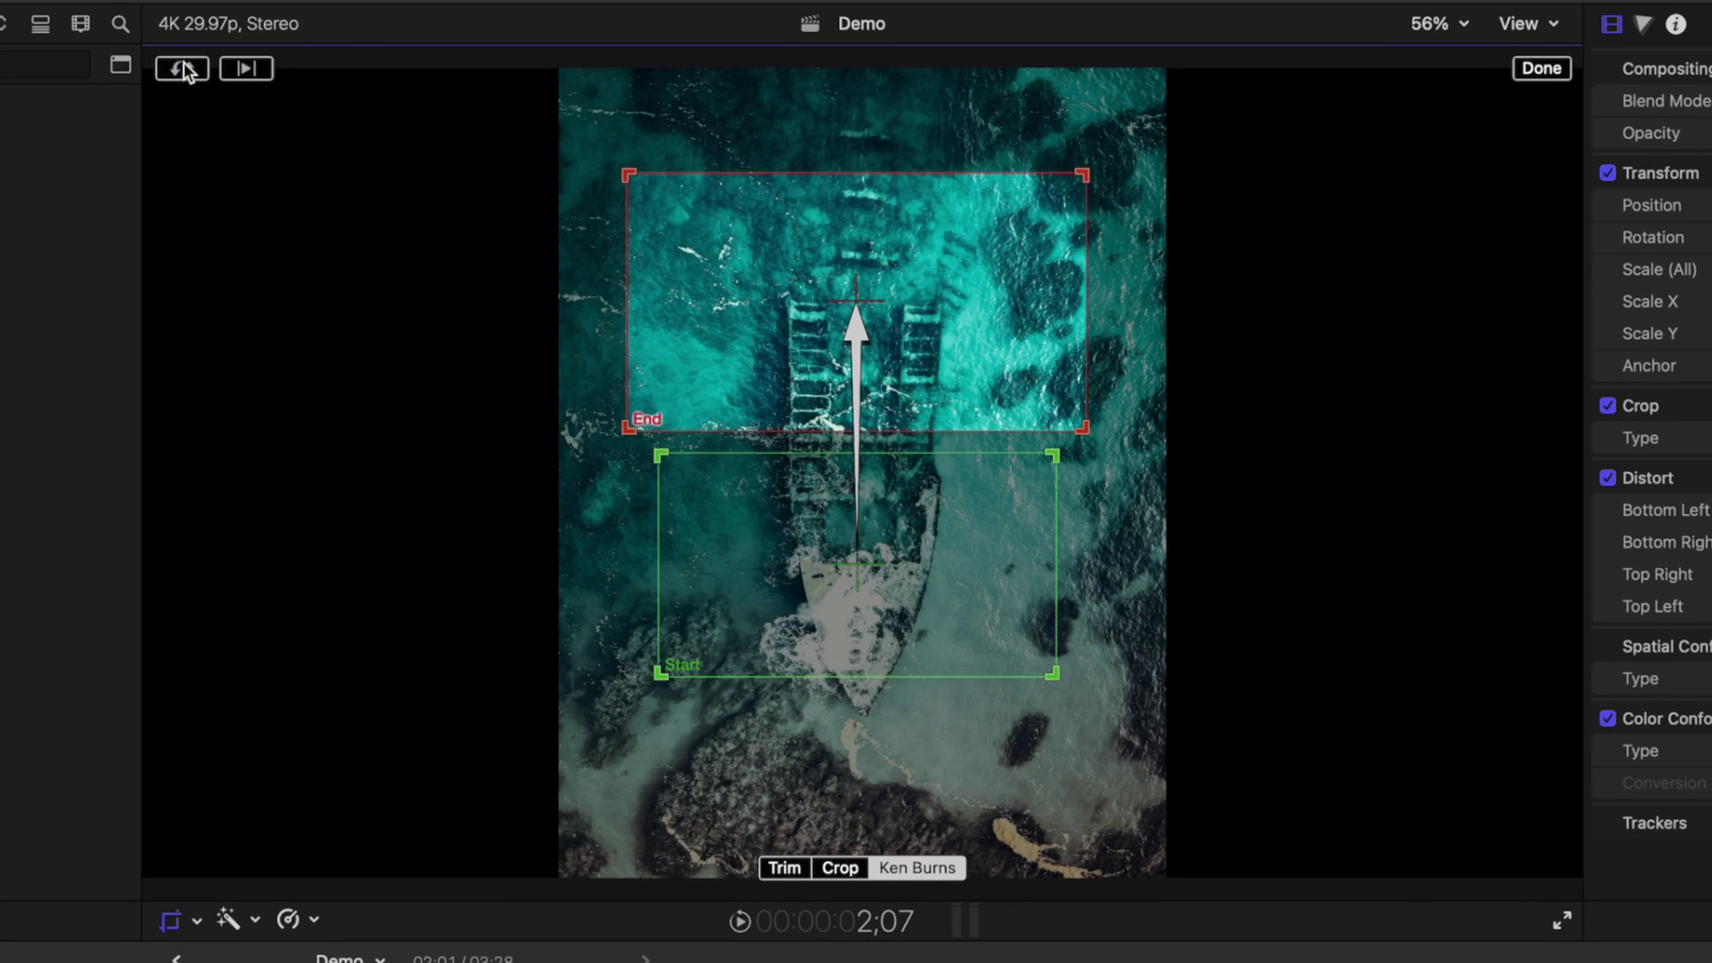
pyautogui.click(182, 68)
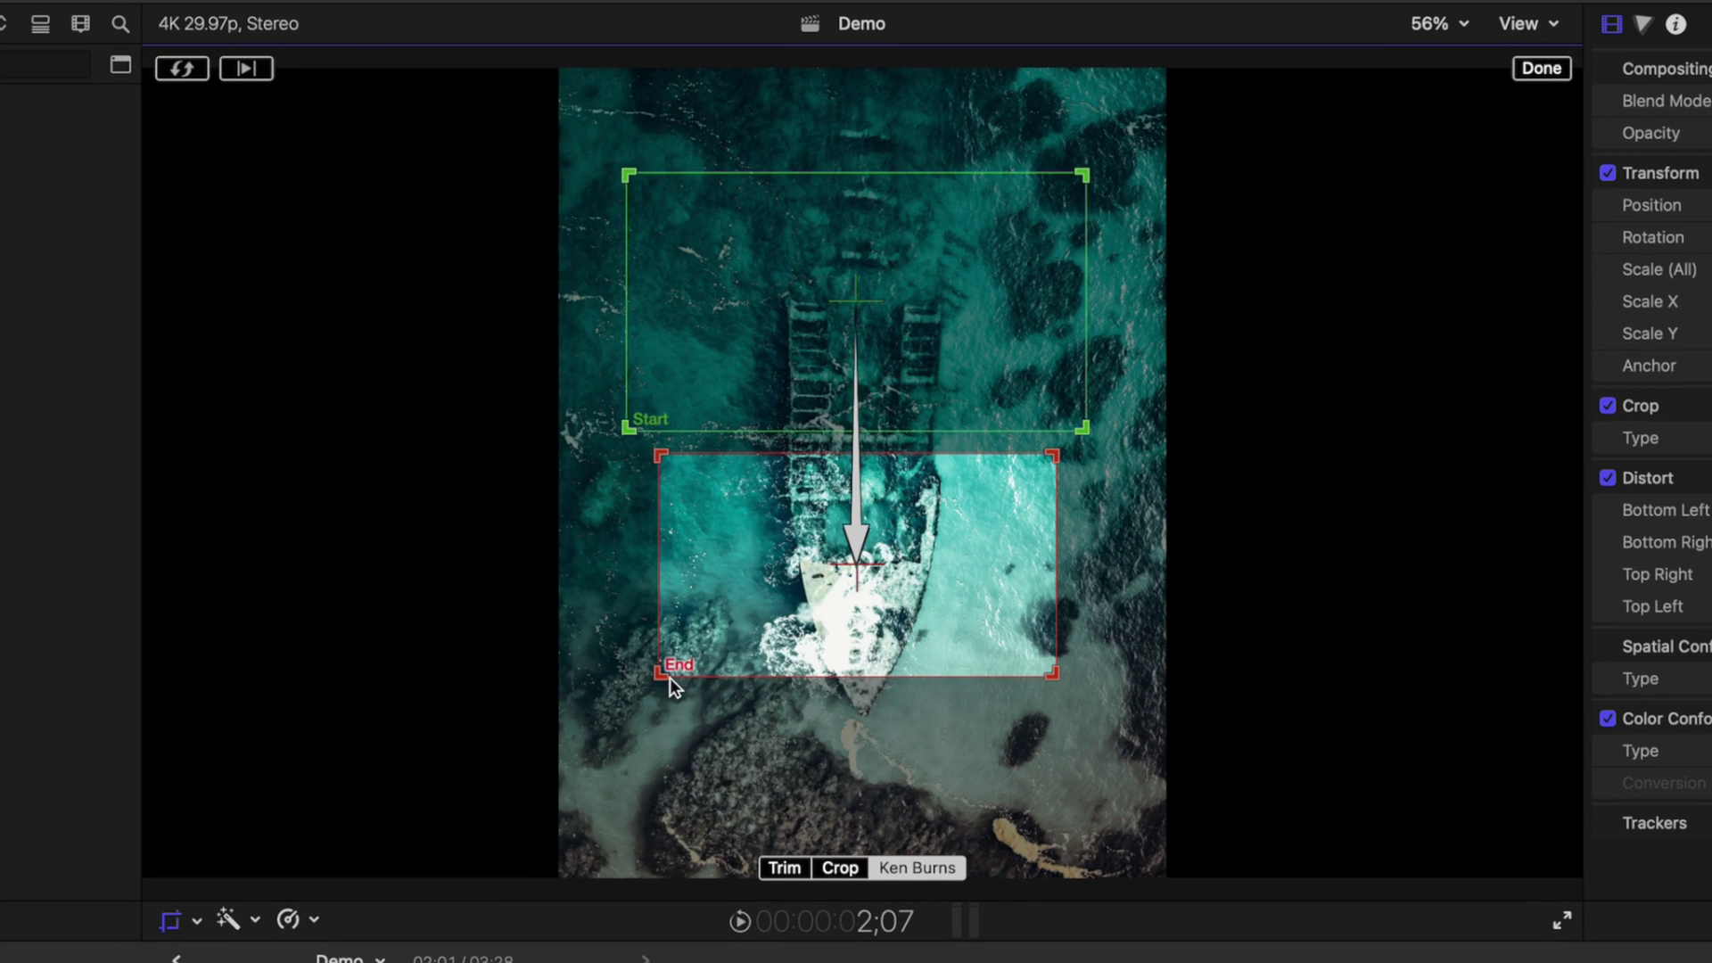
pyautogui.moveTo(609, 692); pyautogui.dragTo(575, 775)
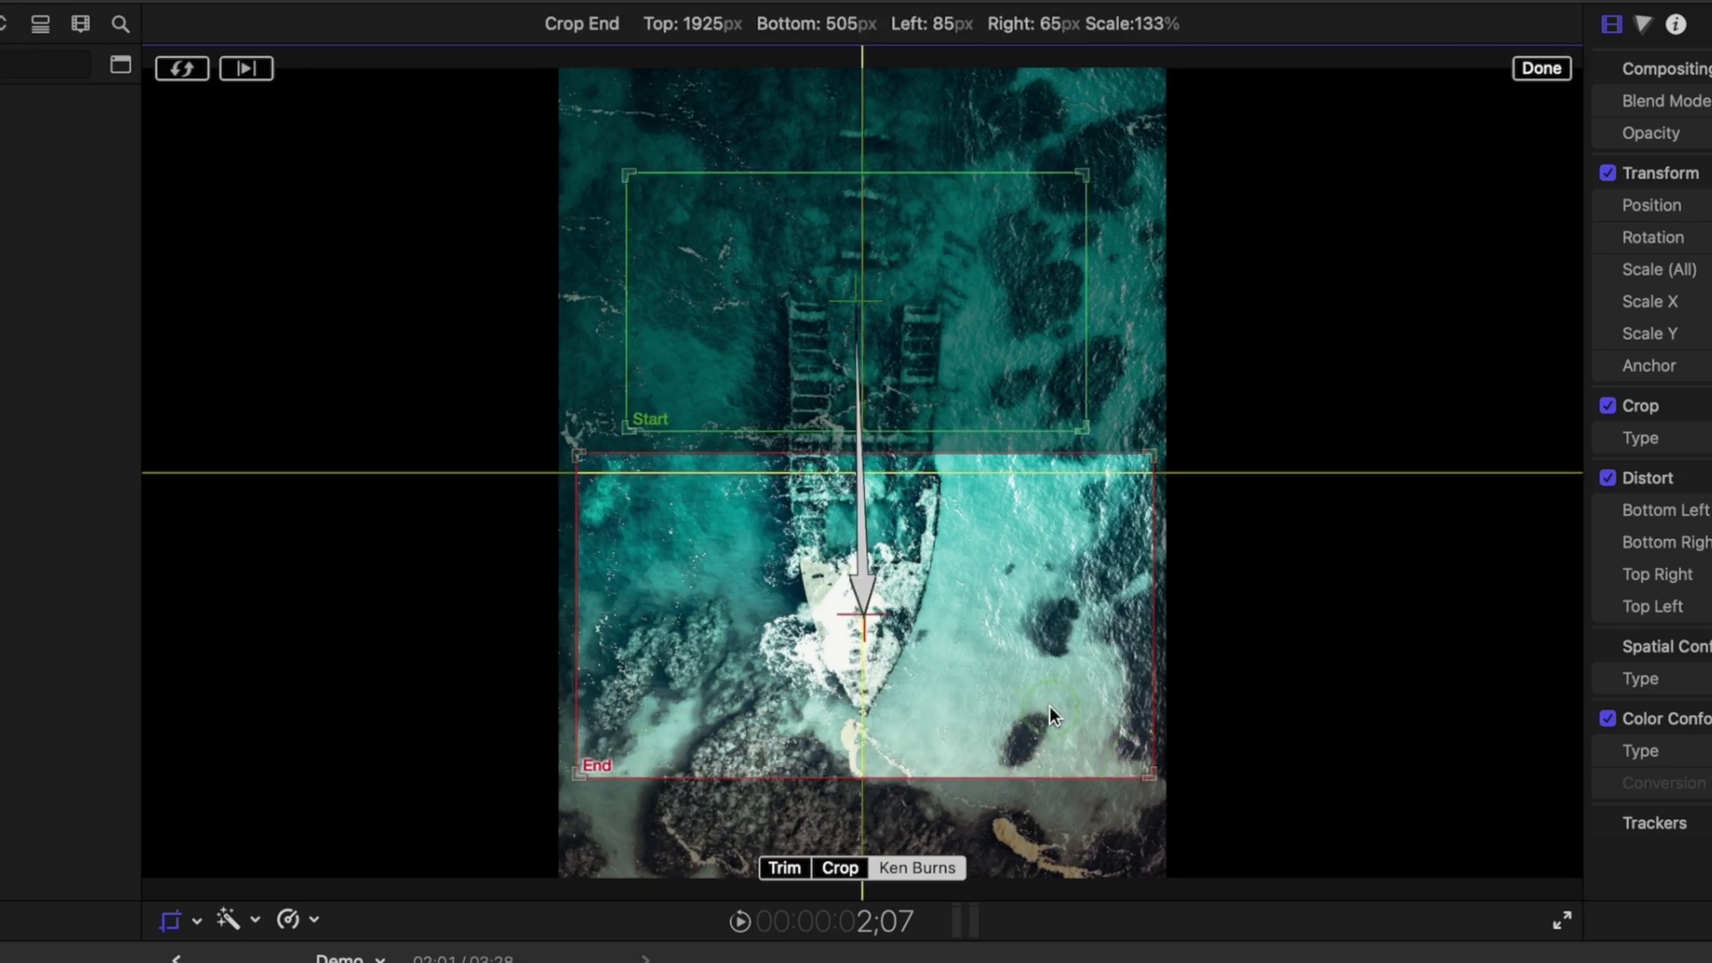
pyautogui.moveTo(1053, 719); pyautogui.dragTo(1053, 560)
pyautogui.click(1540, 68)
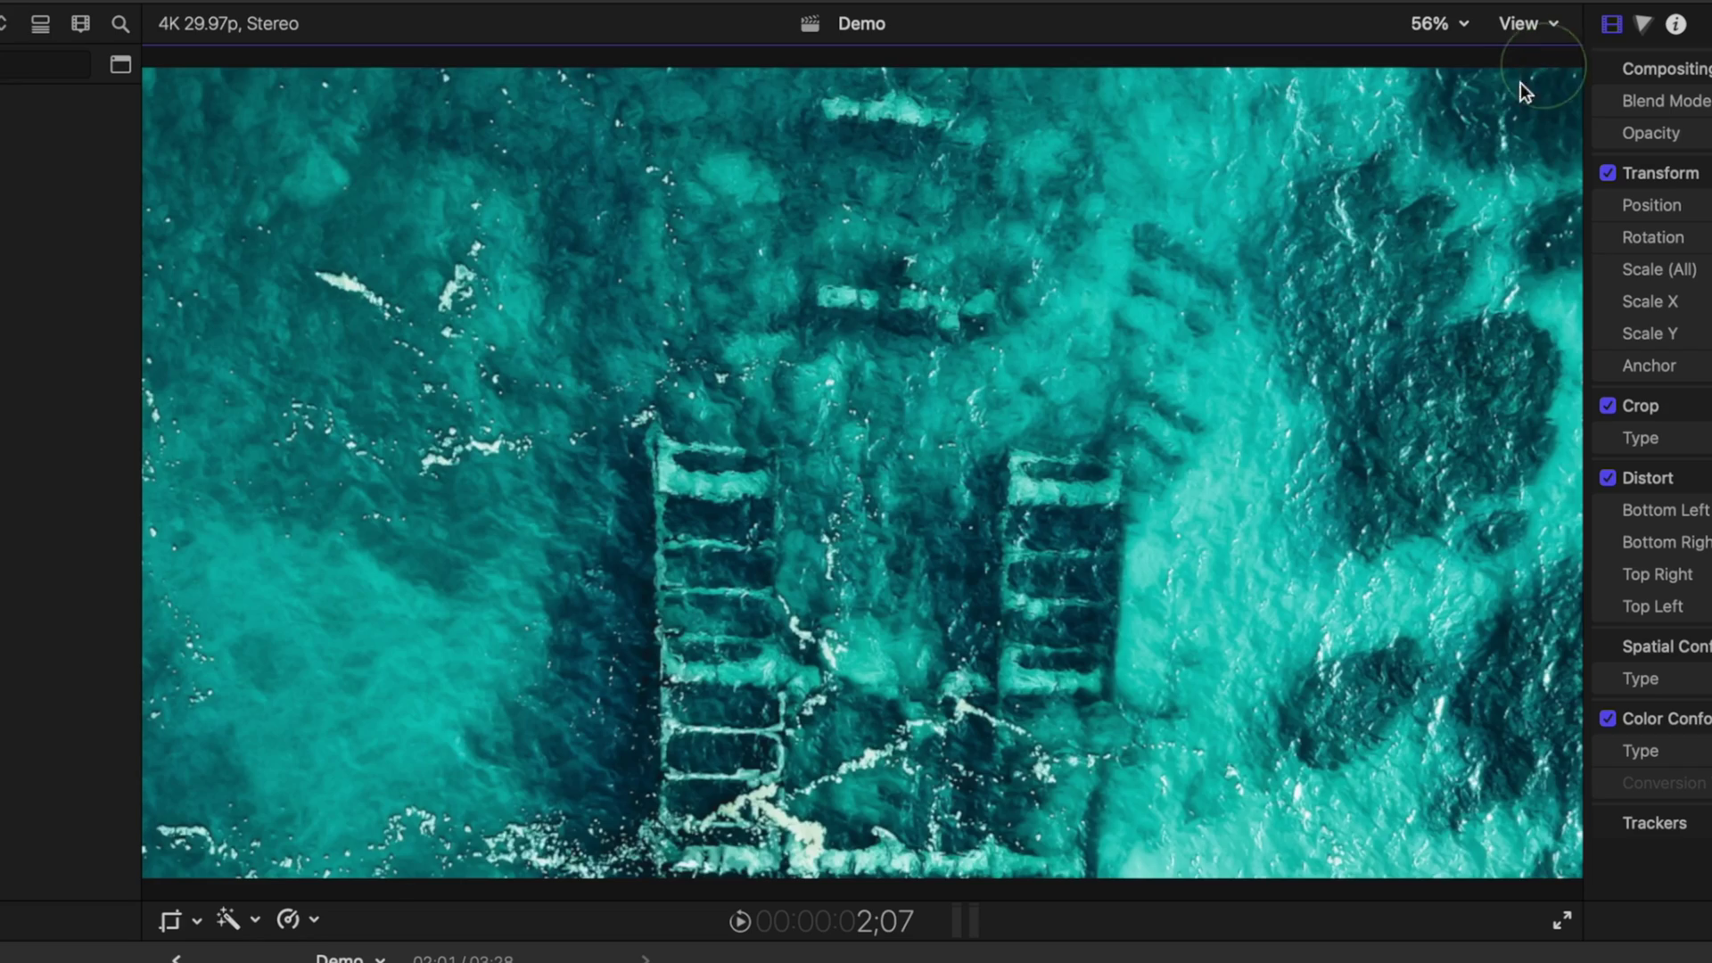
# - Play the reversed move, insert another clip at the playhead, and shorten the middle clip
pyautogui.press('space')
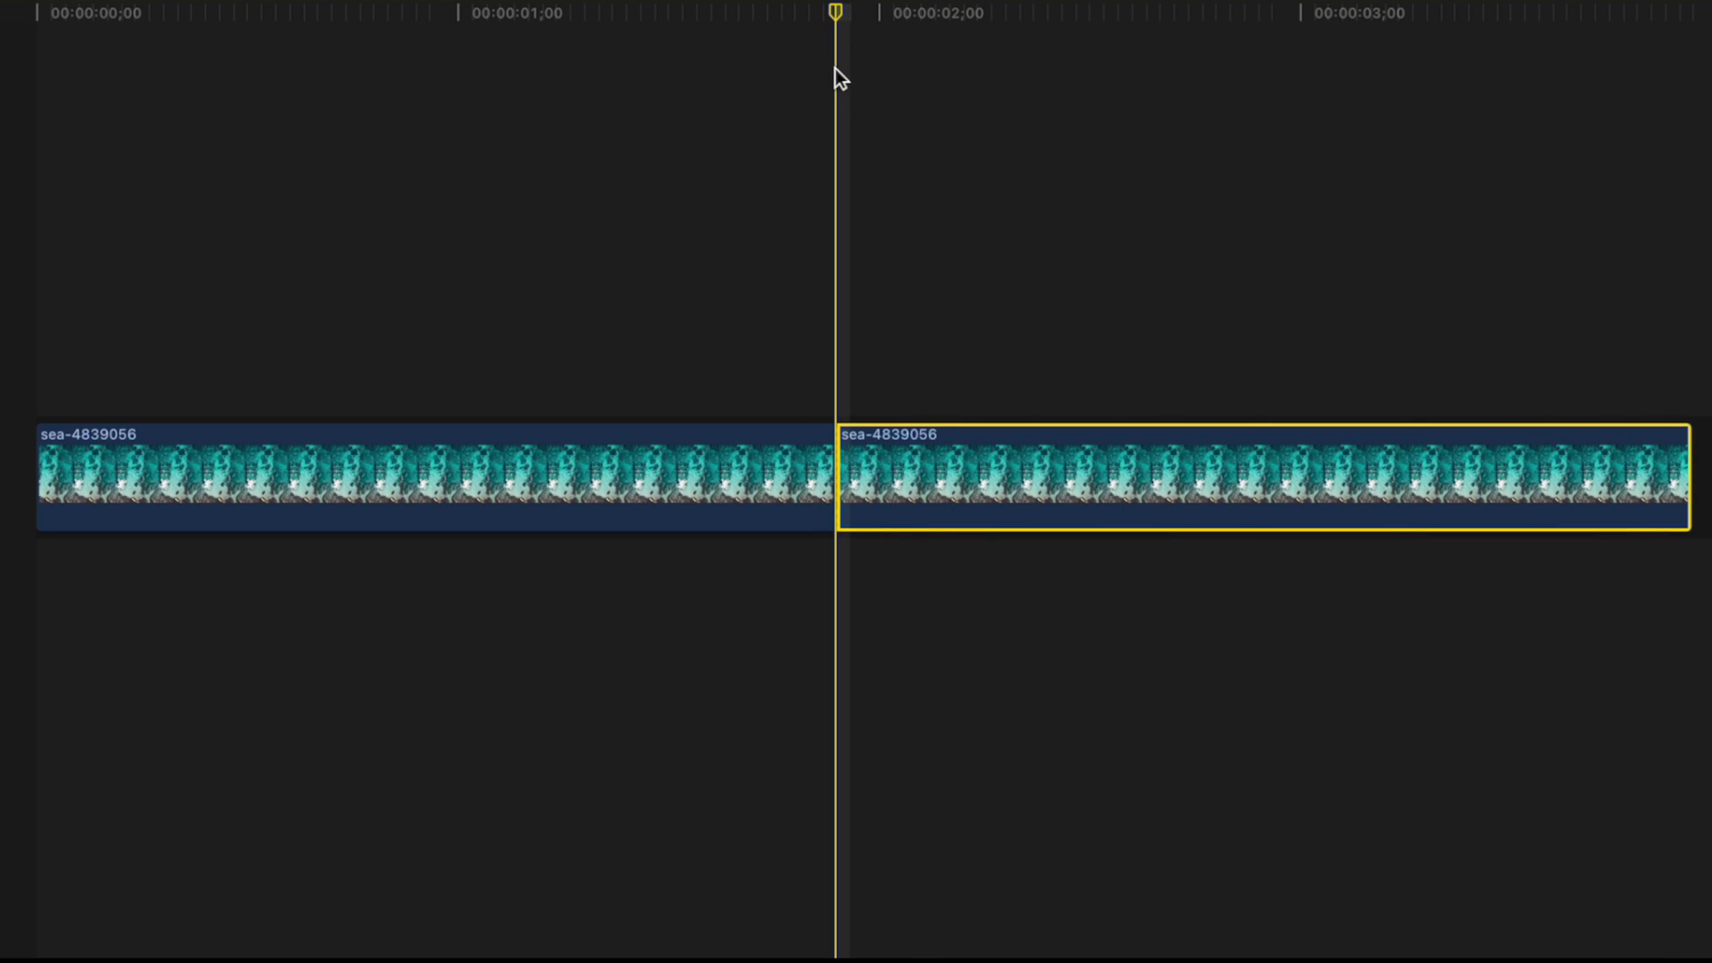
pyautogui.press('w')
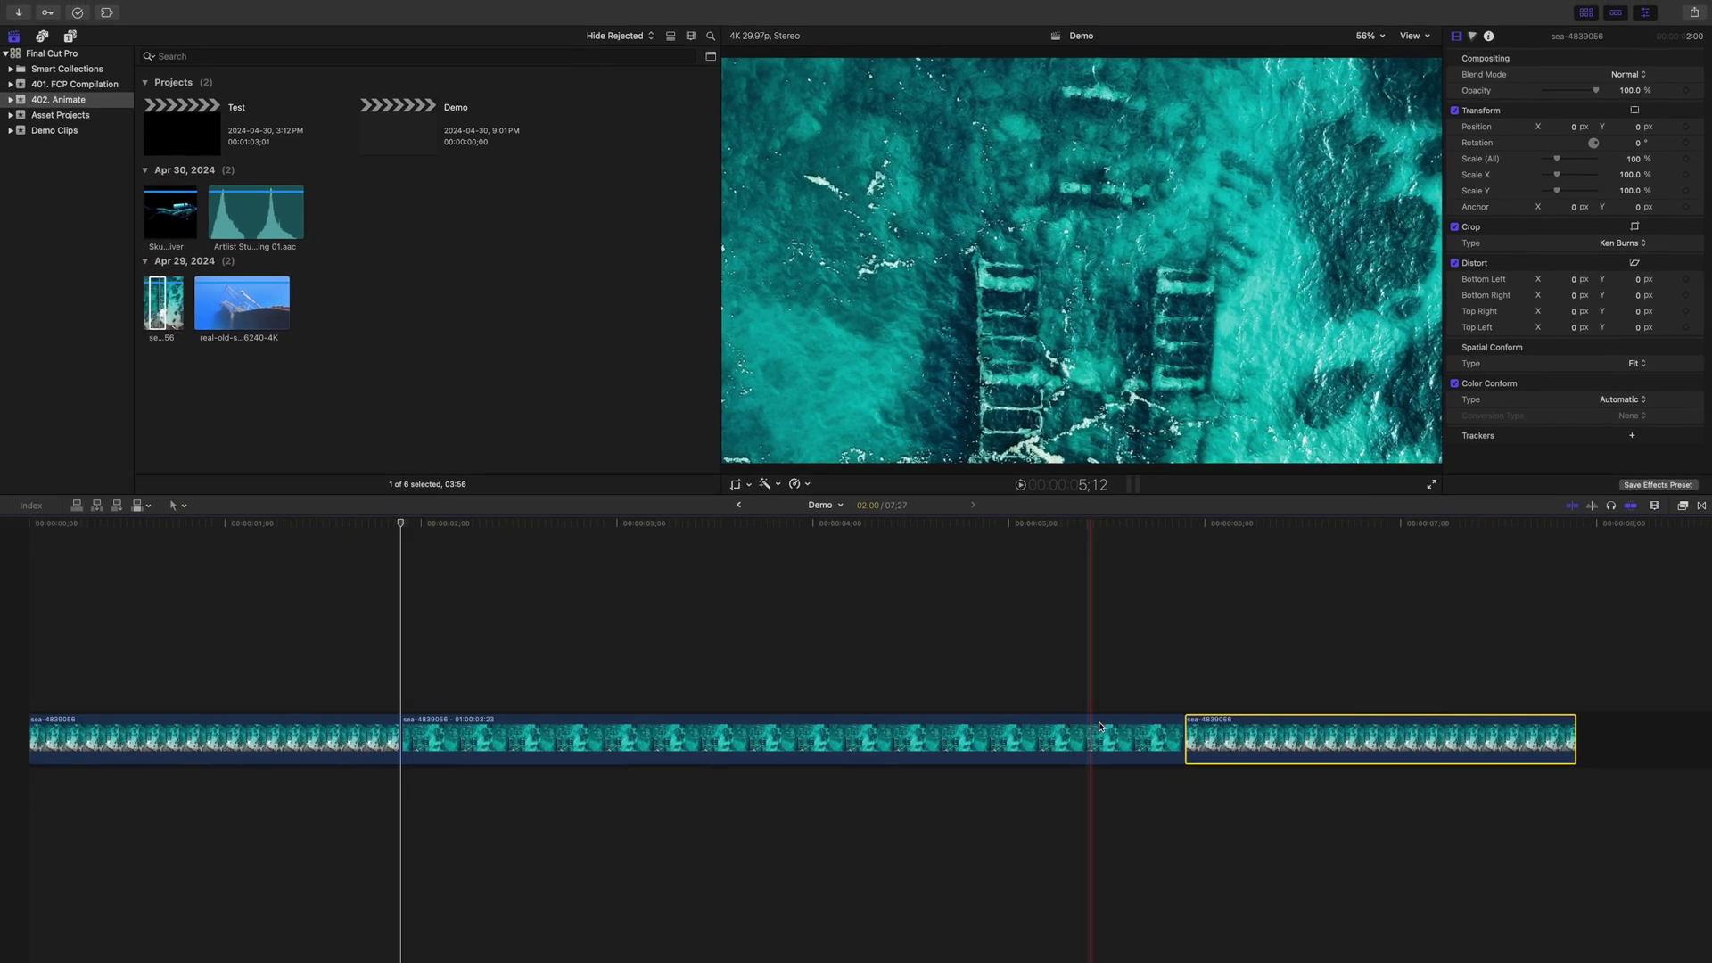
pyautogui.moveTo(1180, 744); pyautogui.dragTo(760, 754)
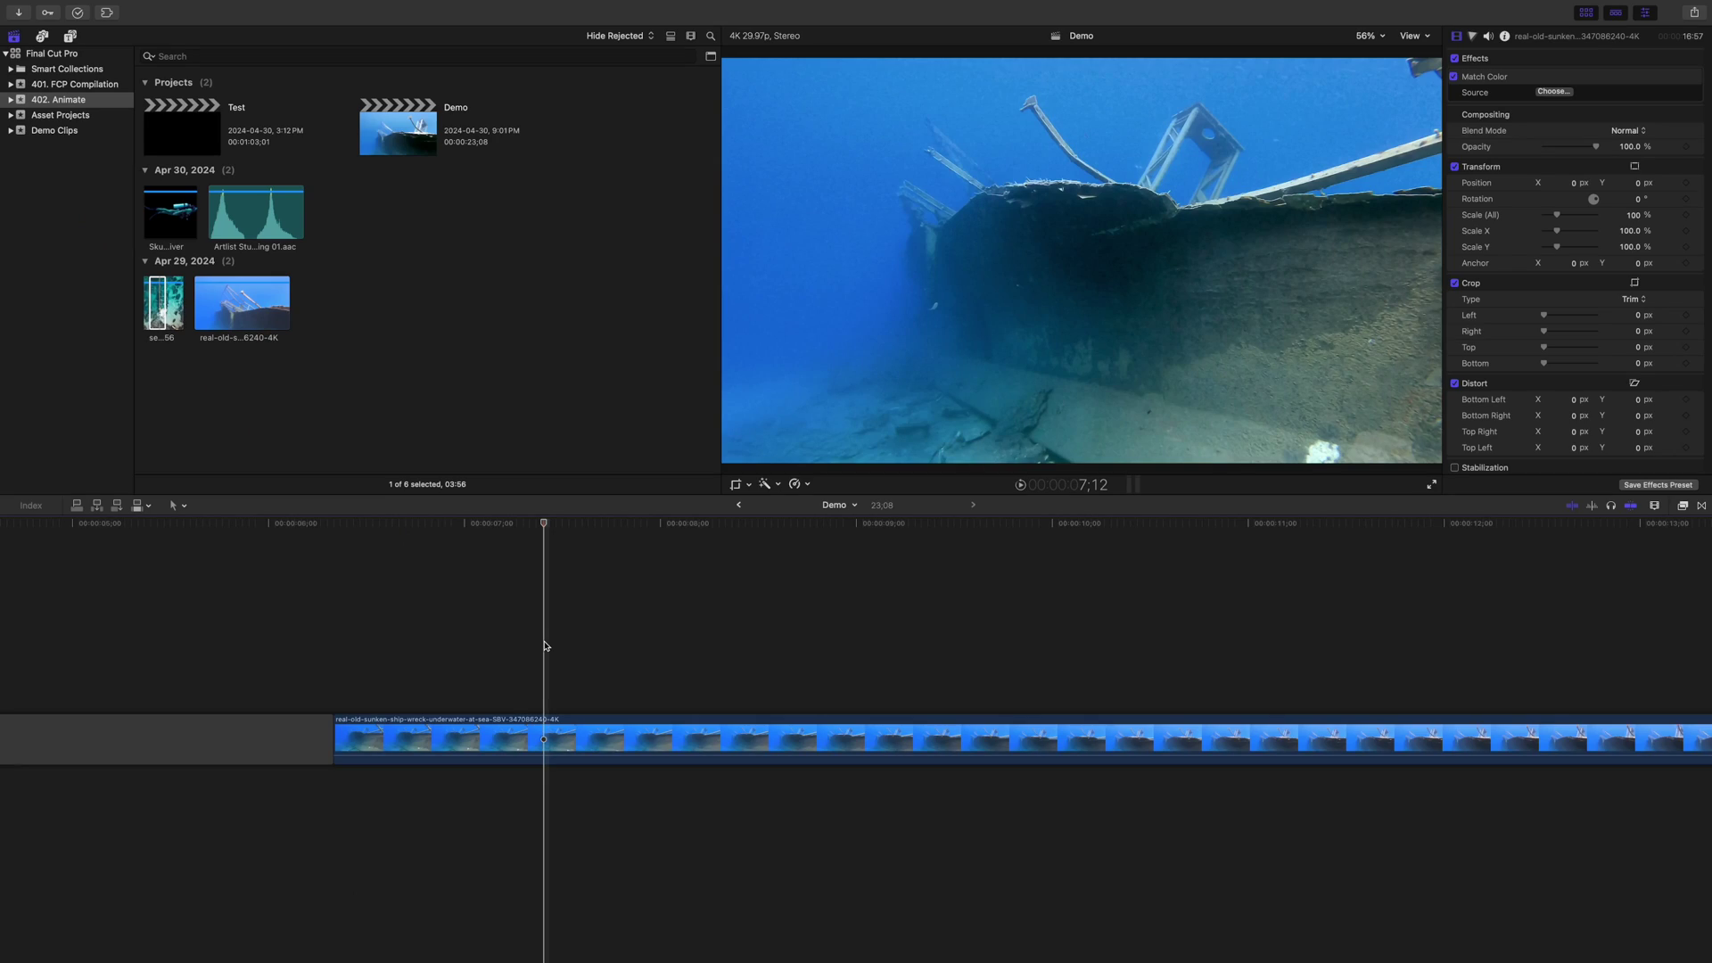
# - Connect the Skuba Diver clip above the shipwreck footage in the timeline
pyautogui.click(170, 207)
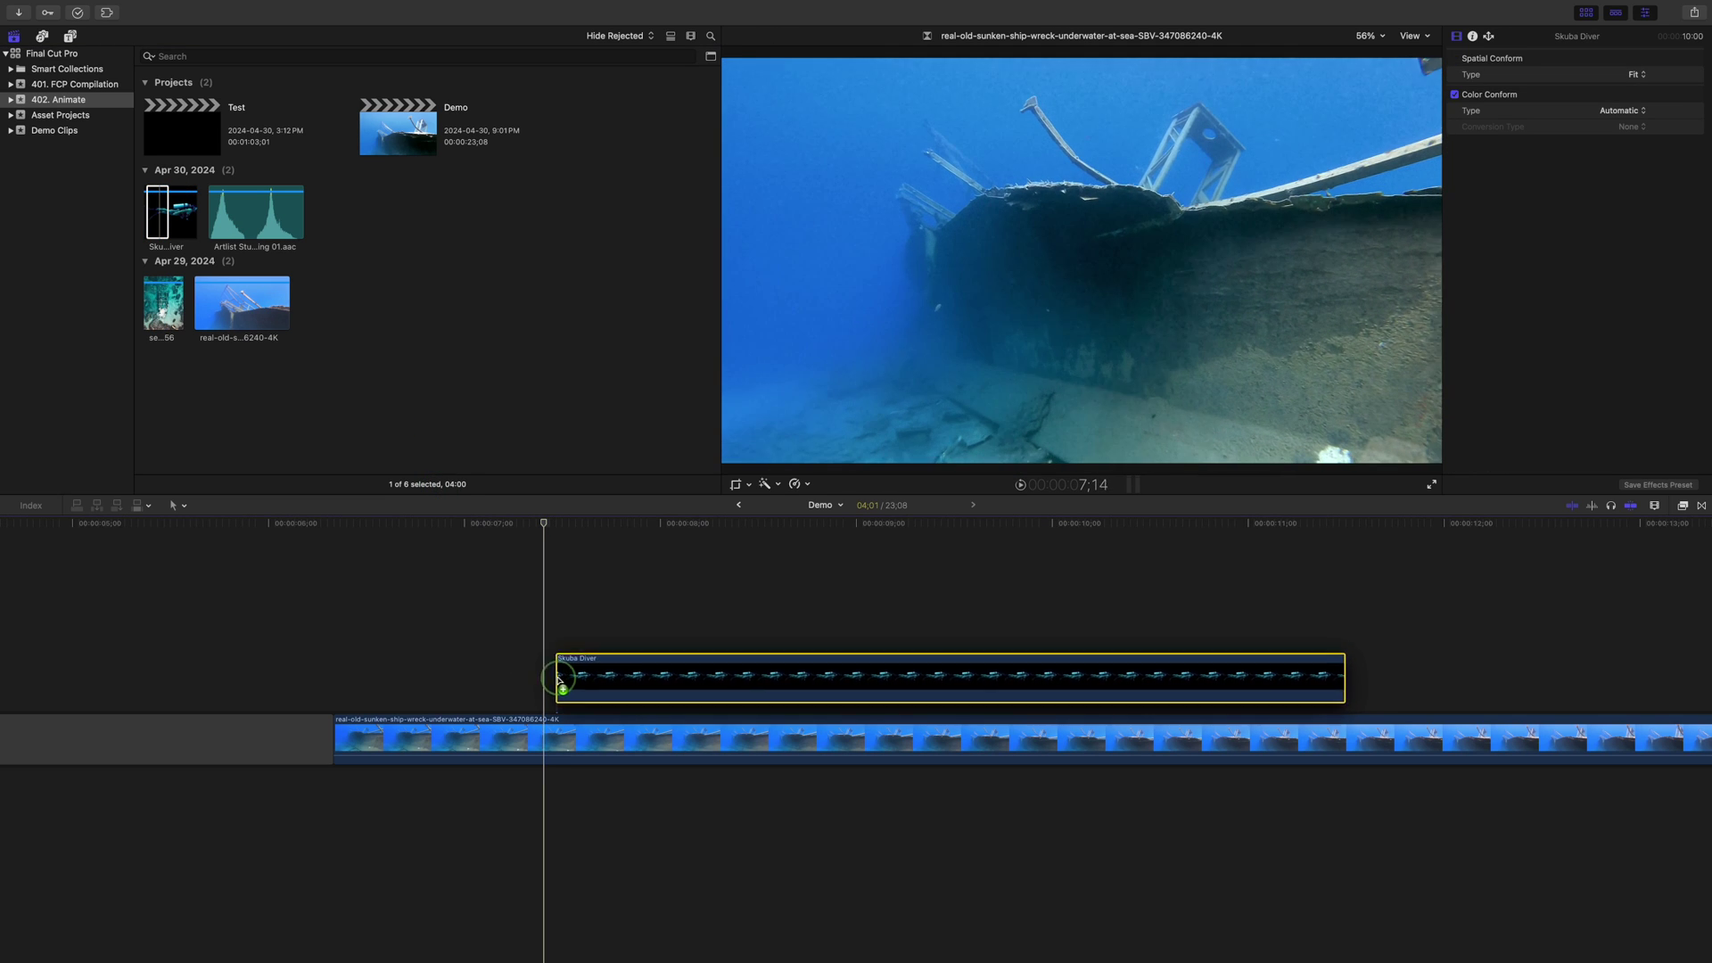
pyautogui.moveTo(352, 396); pyautogui.dragTo(577, 660)
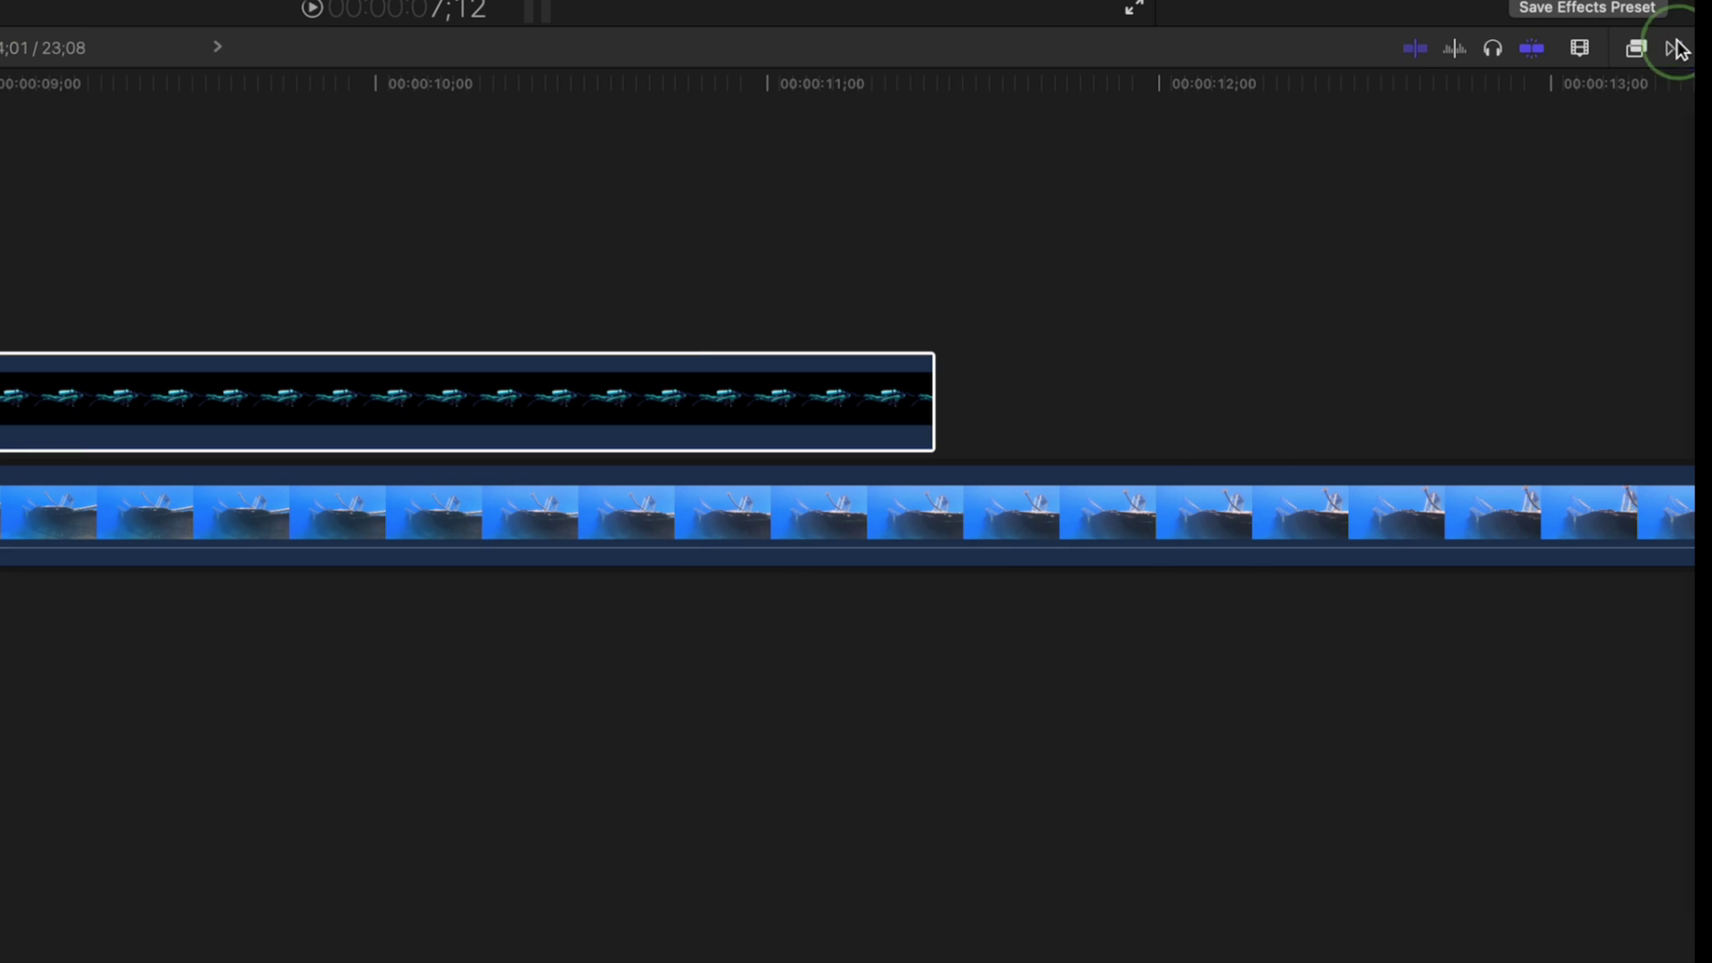
# - Apply the Slide movement transition to the Skuba Diver clip
pyautogui.click(1676, 49)
pyautogui.click(804, 609)
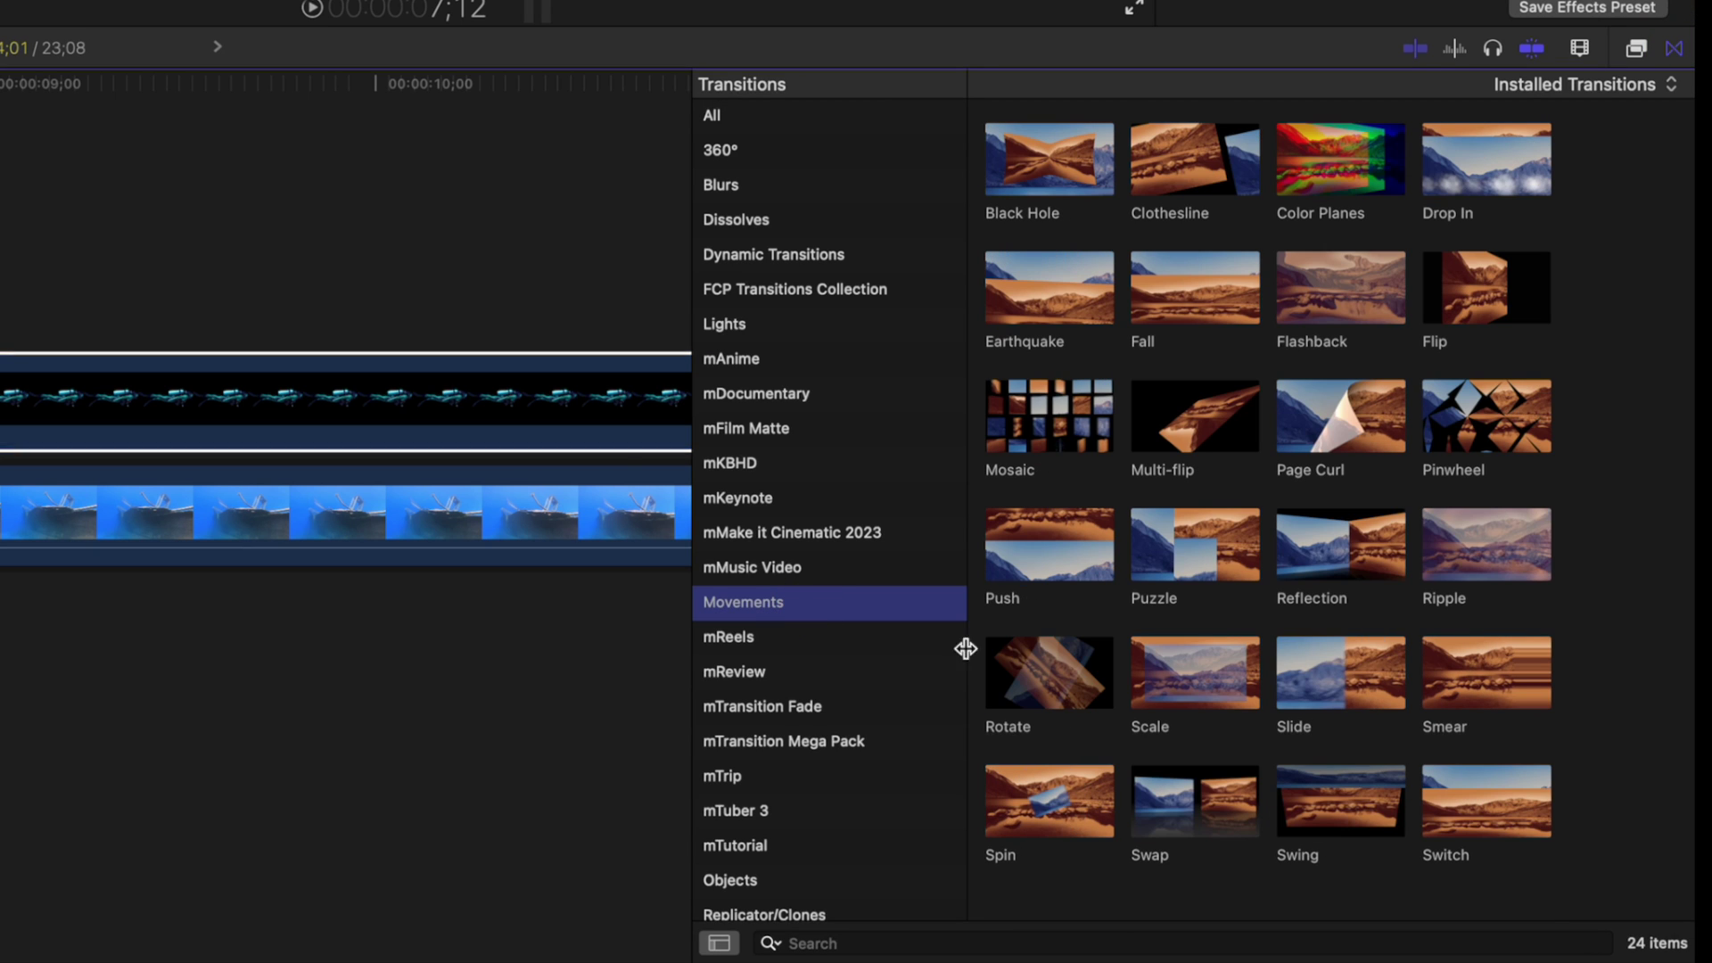
pyautogui.moveTo(1304, 668); pyautogui.dragTo(505, 418)
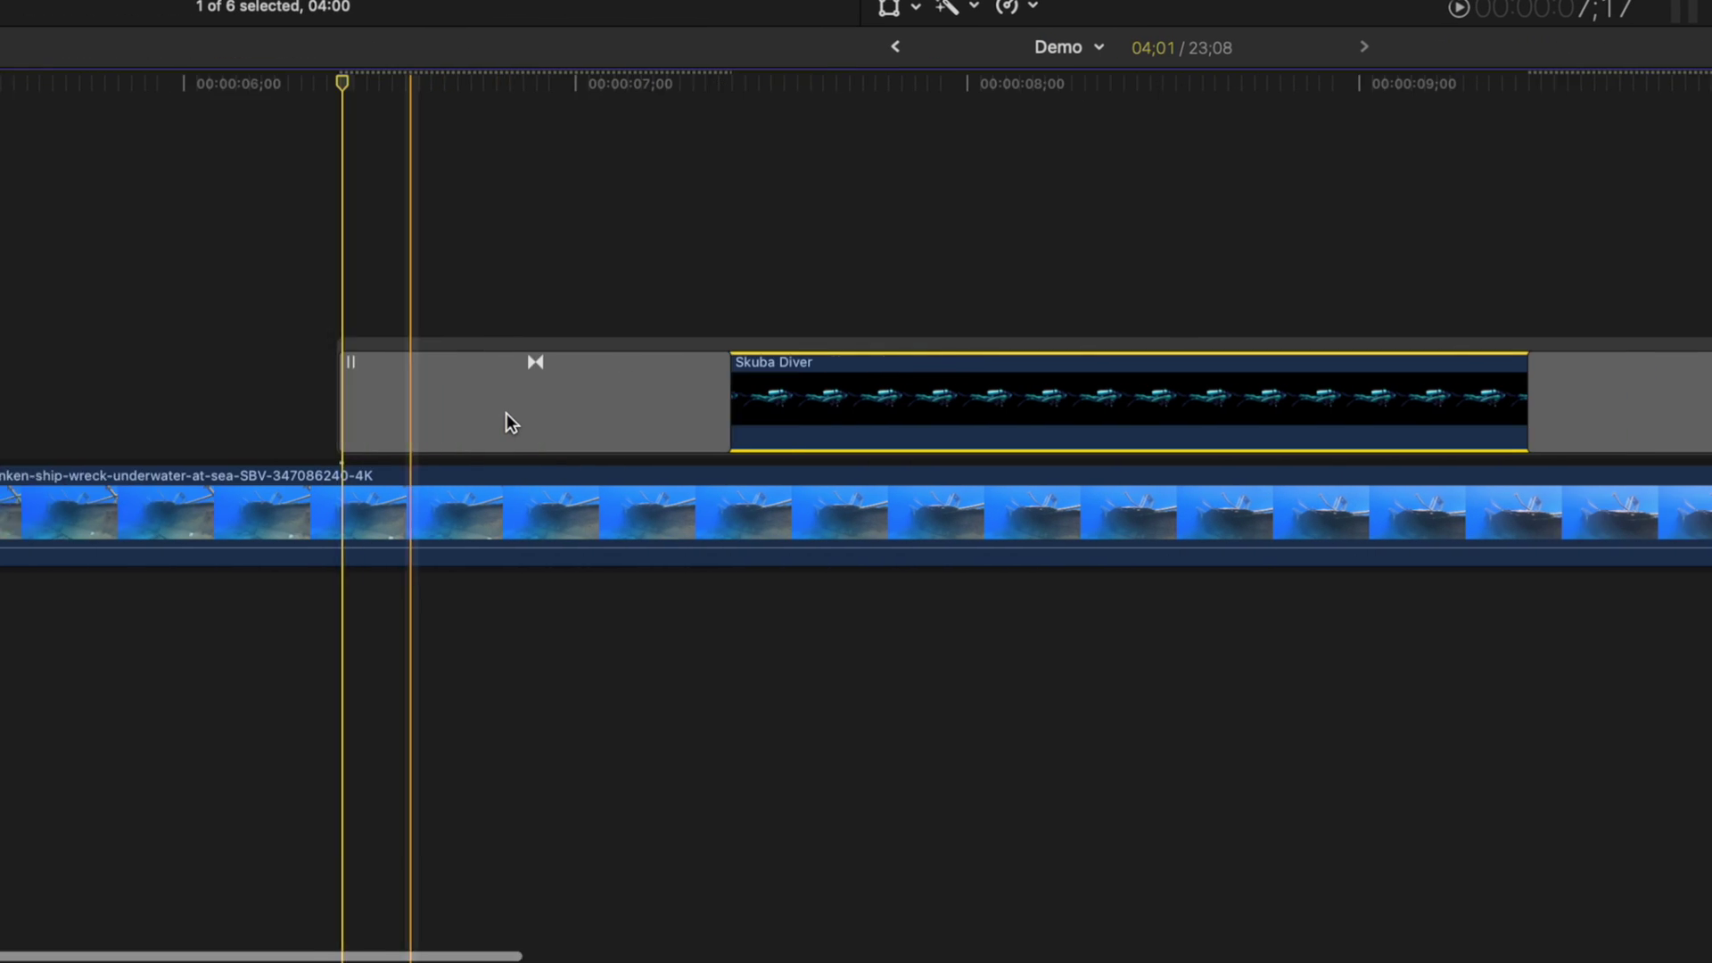
pyautogui.hscroll(5, 504, 411)
# - Set the diver transition to Slide Out and shorten its incoming and outgoing transitions
pyautogui.click(331, 384)
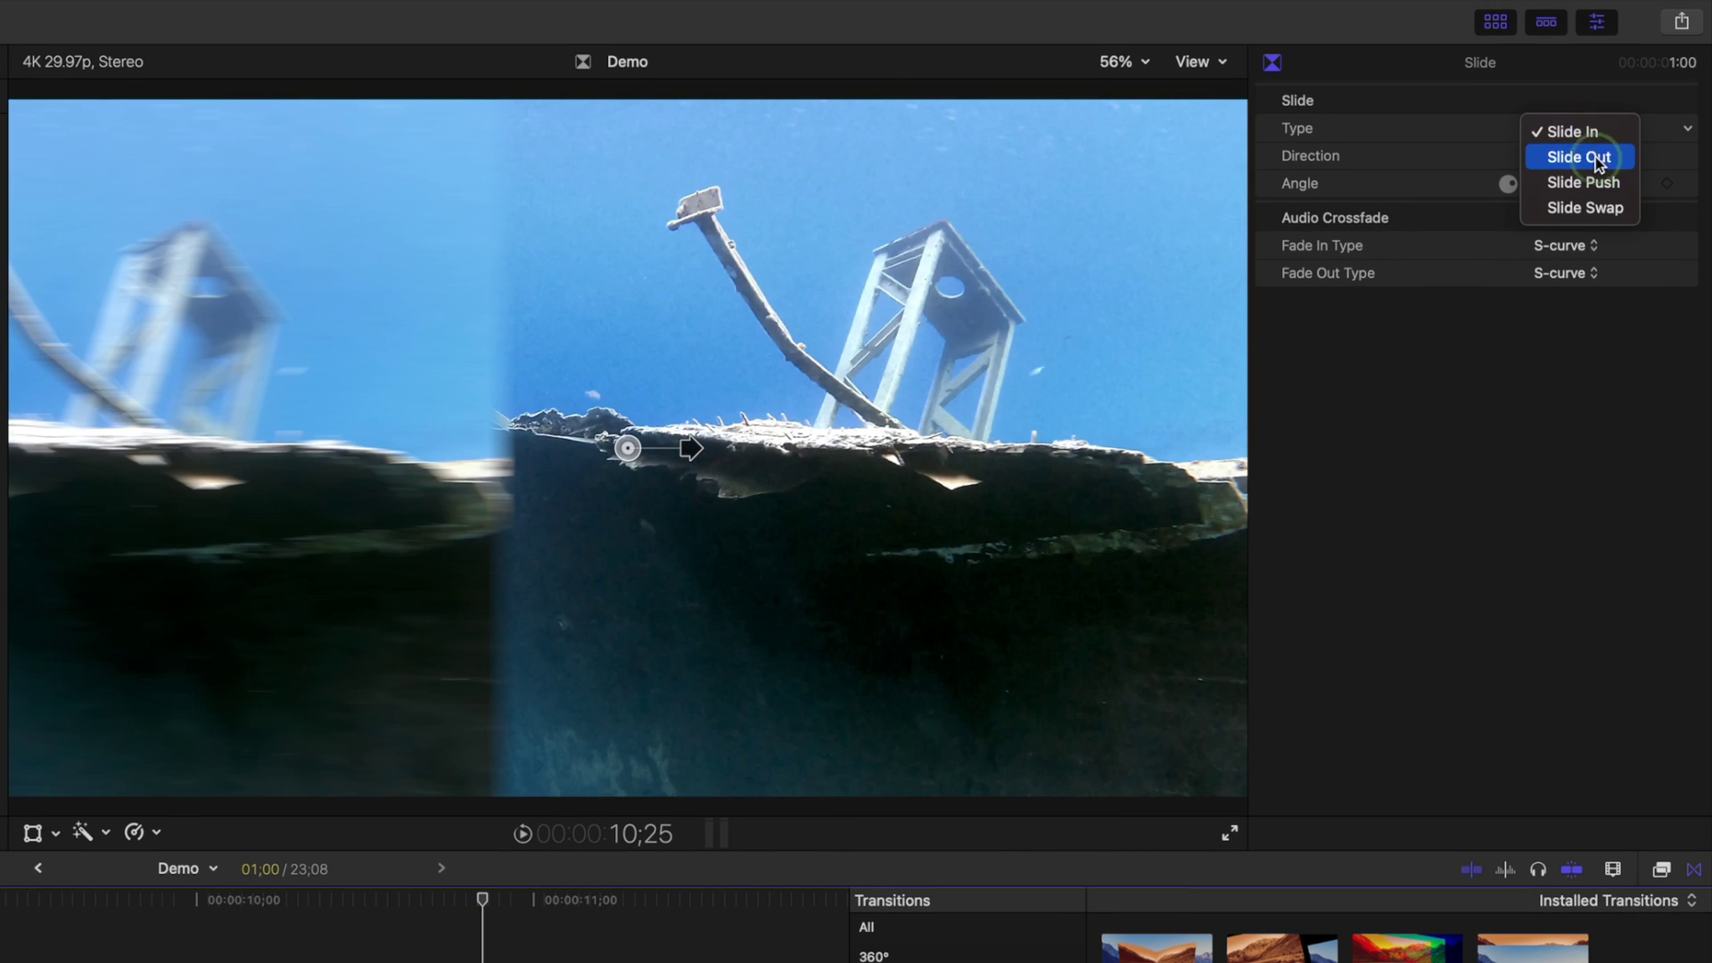
pyautogui.click(1594, 159)
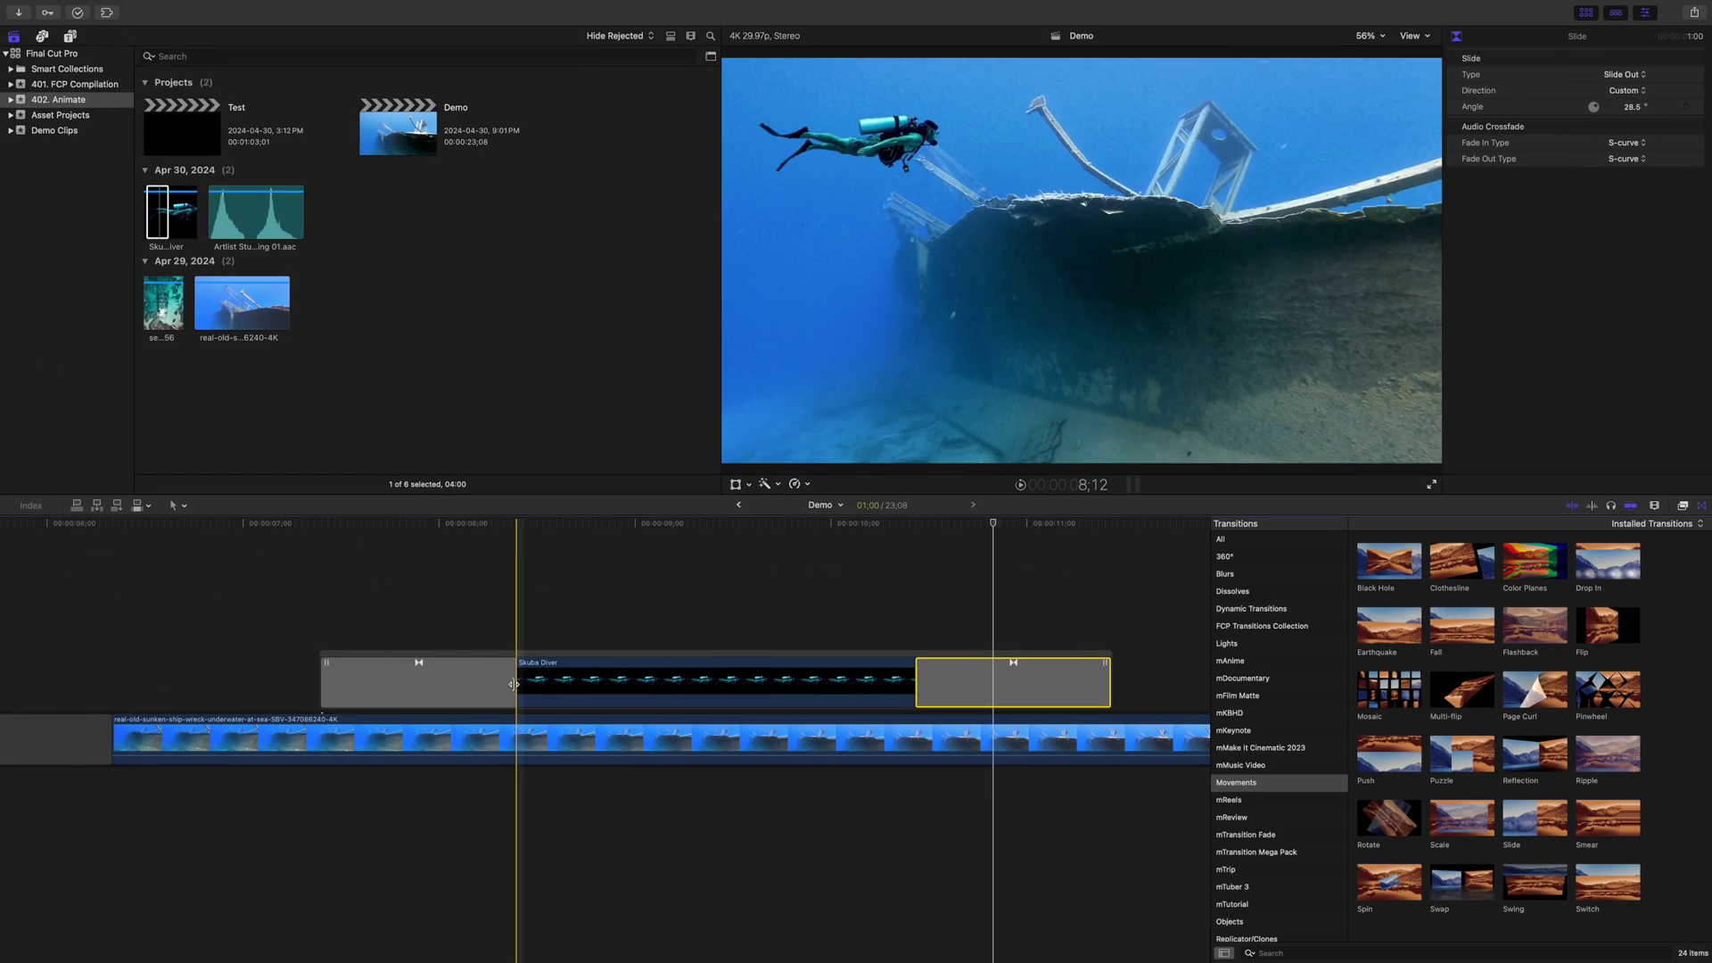
pyautogui.moveTo(516, 684); pyautogui.dragTo(490, 684)
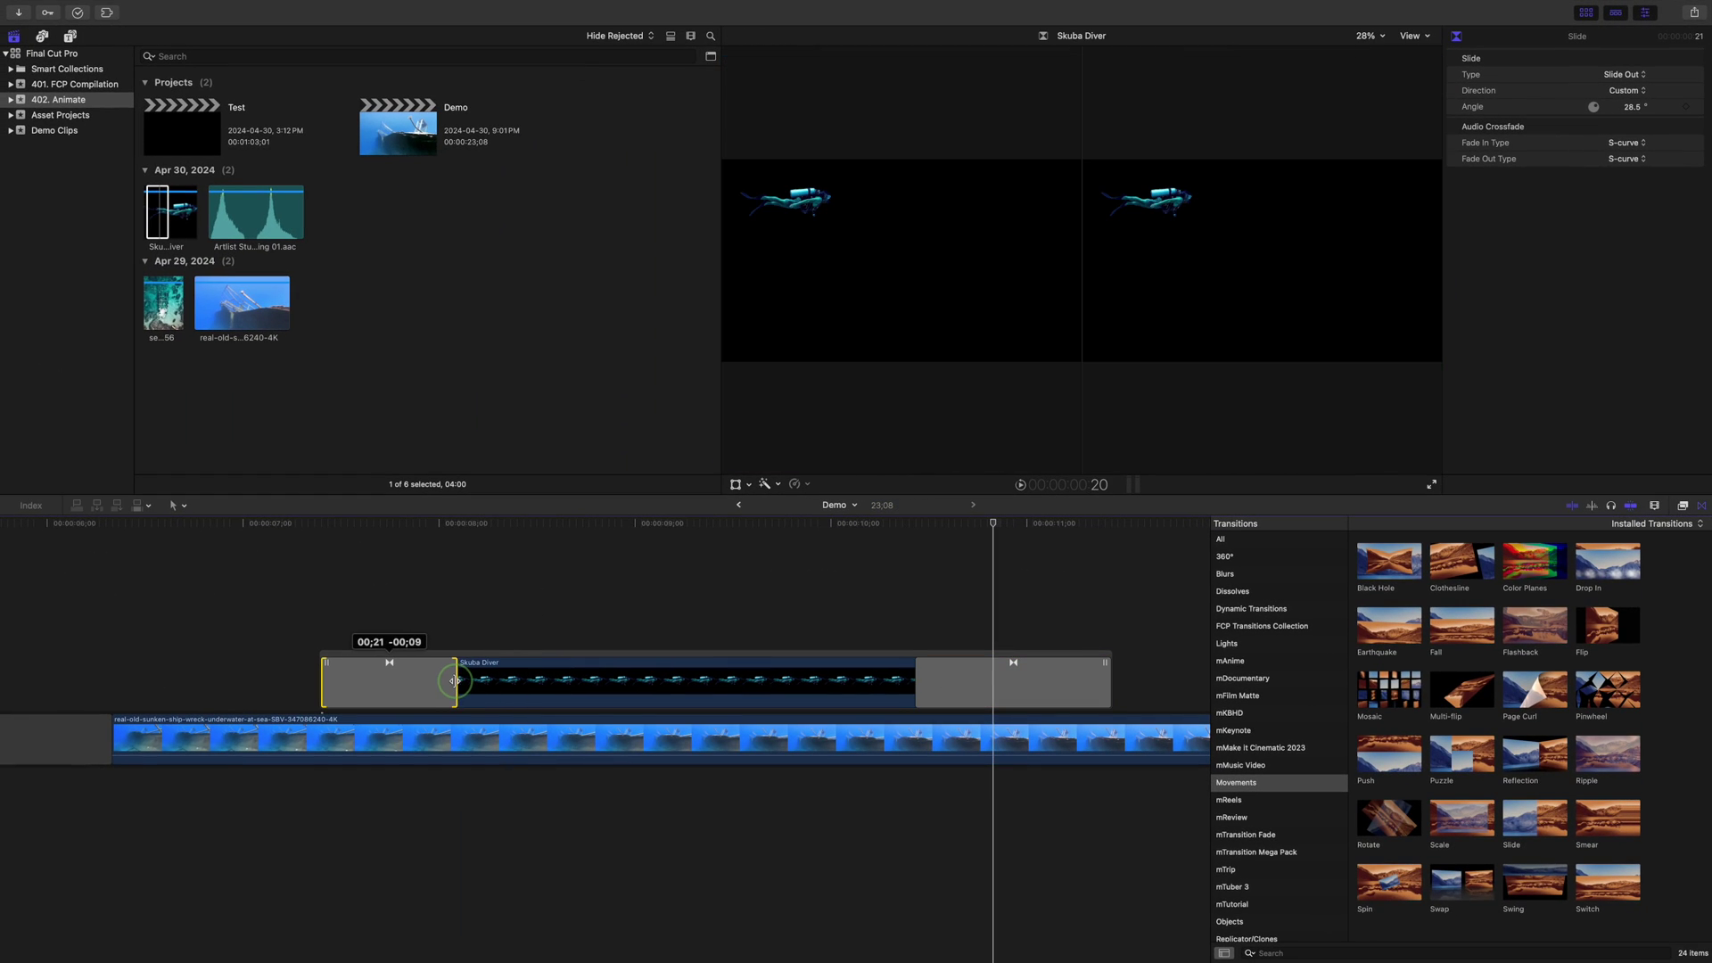
pyautogui.moveTo(917, 681); pyautogui.dragTo(997, 684)
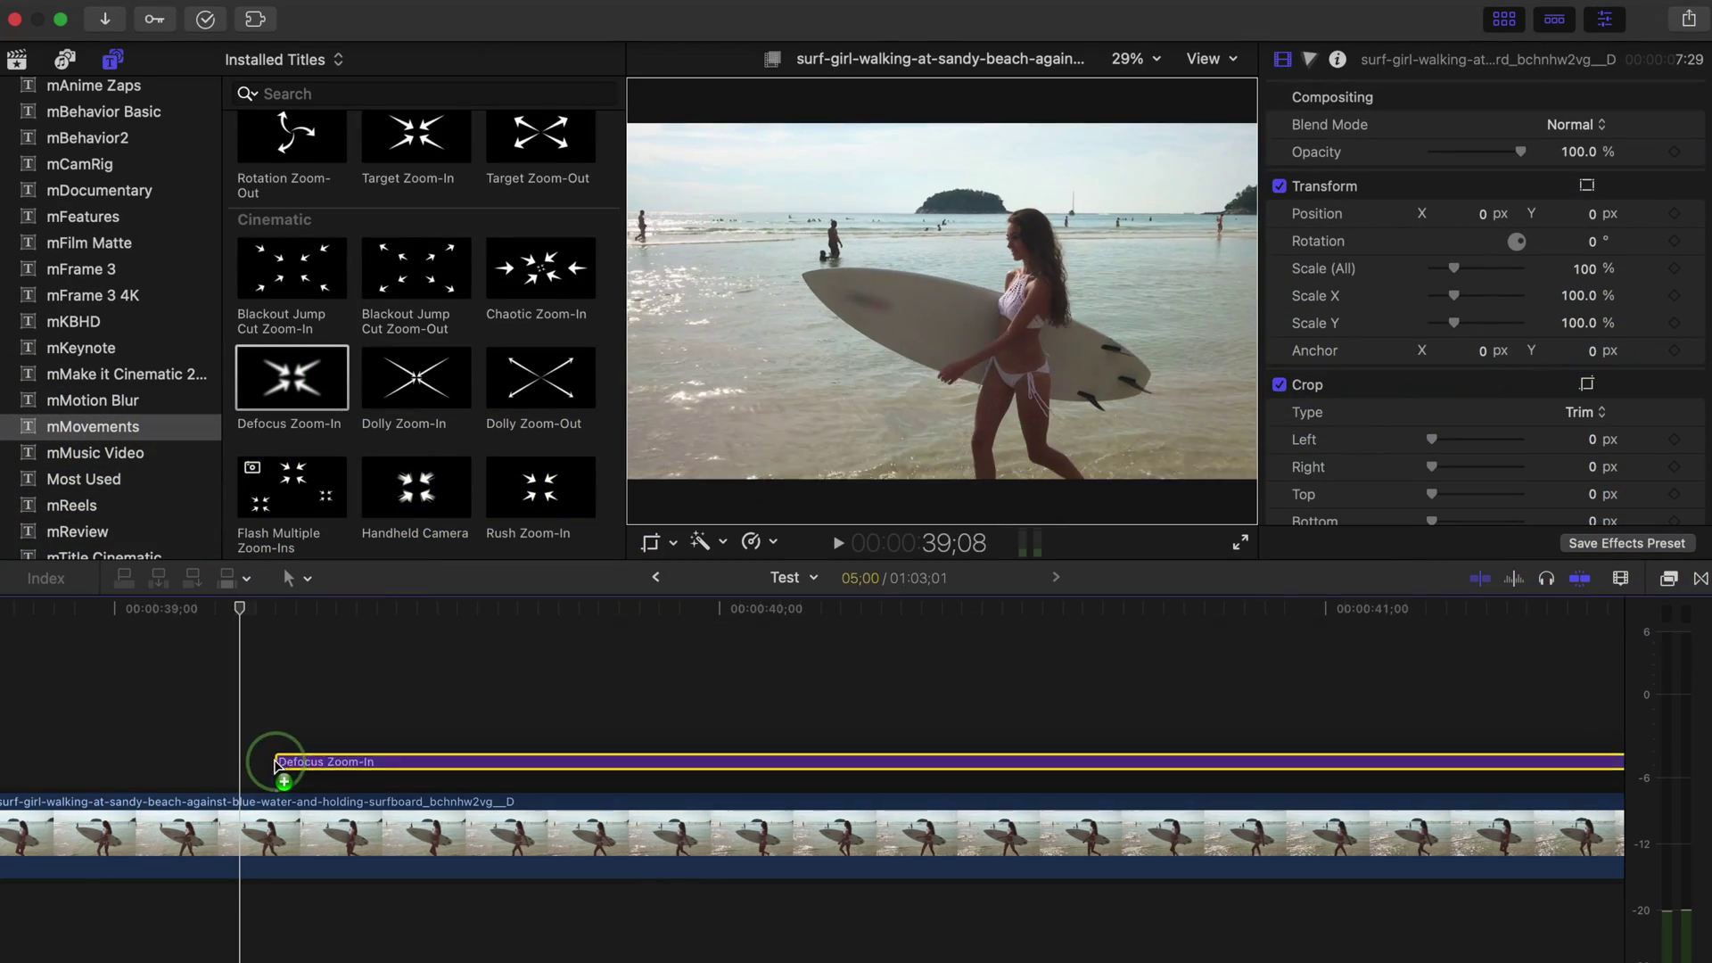
# - Place Defocus Zoom-In above the surf clip, raise its Zoom Scale, shift Movement Target, and play
pyautogui.moveTo(308, 448); pyautogui.dragTo(282, 772)
pyautogui.moveTo(1345, 335)
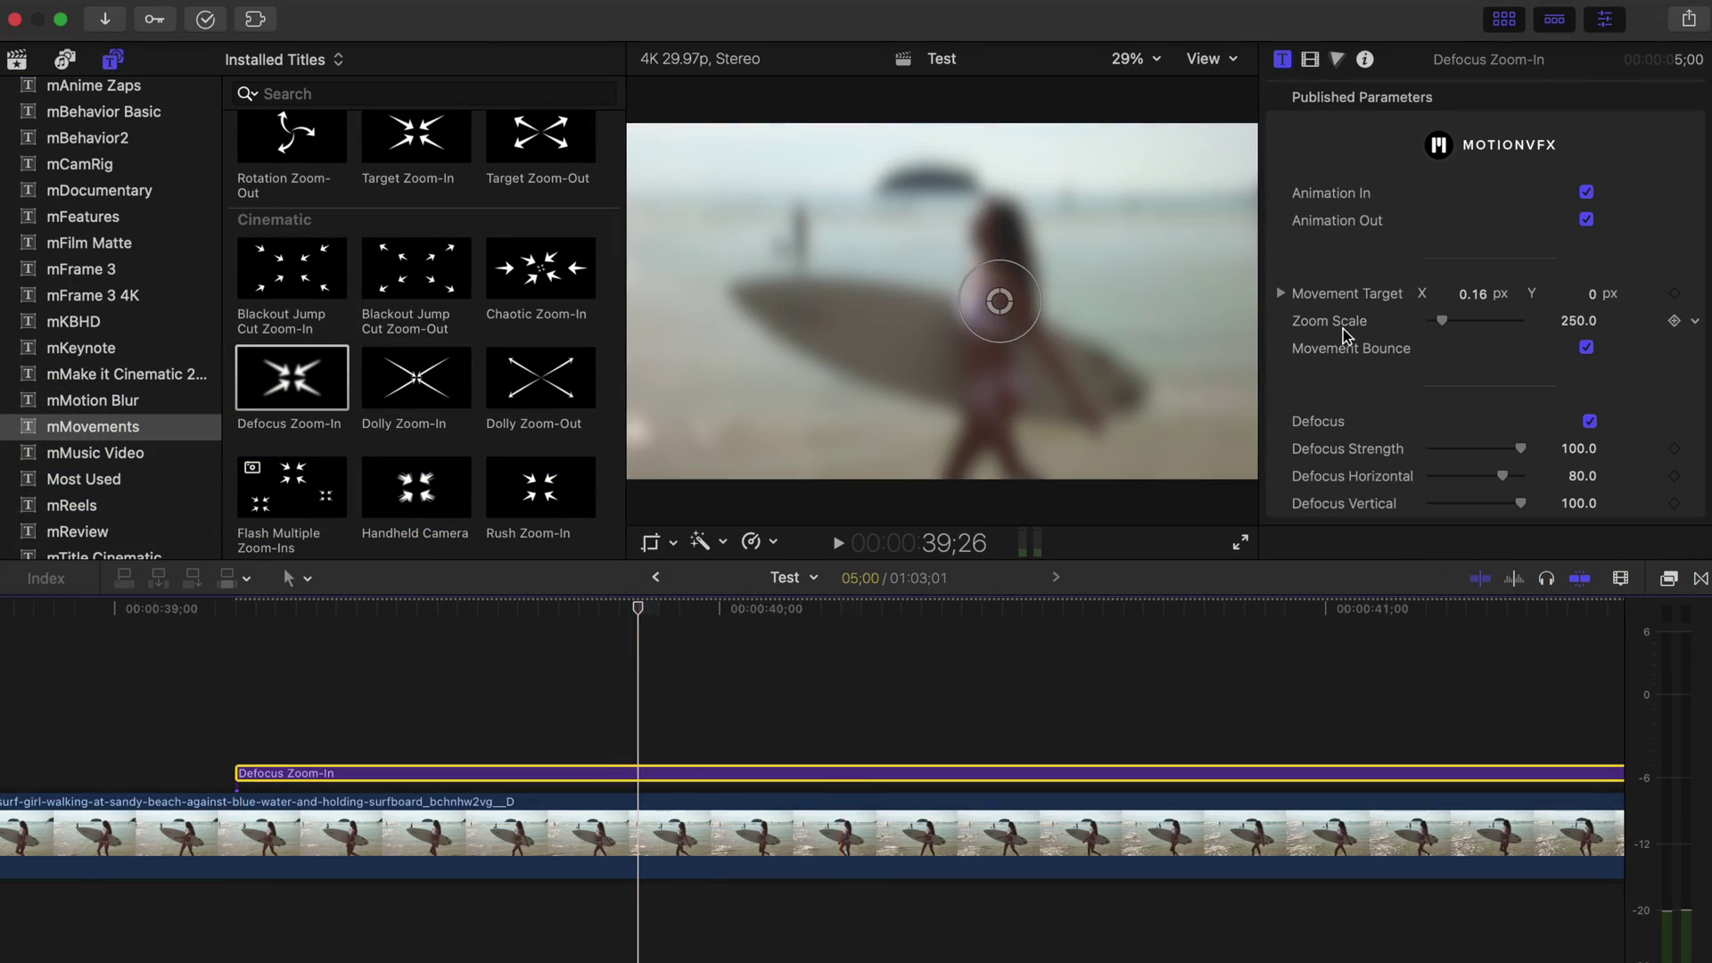
pyautogui.moveTo(1442, 326); pyautogui.dragTo(1586, 293)
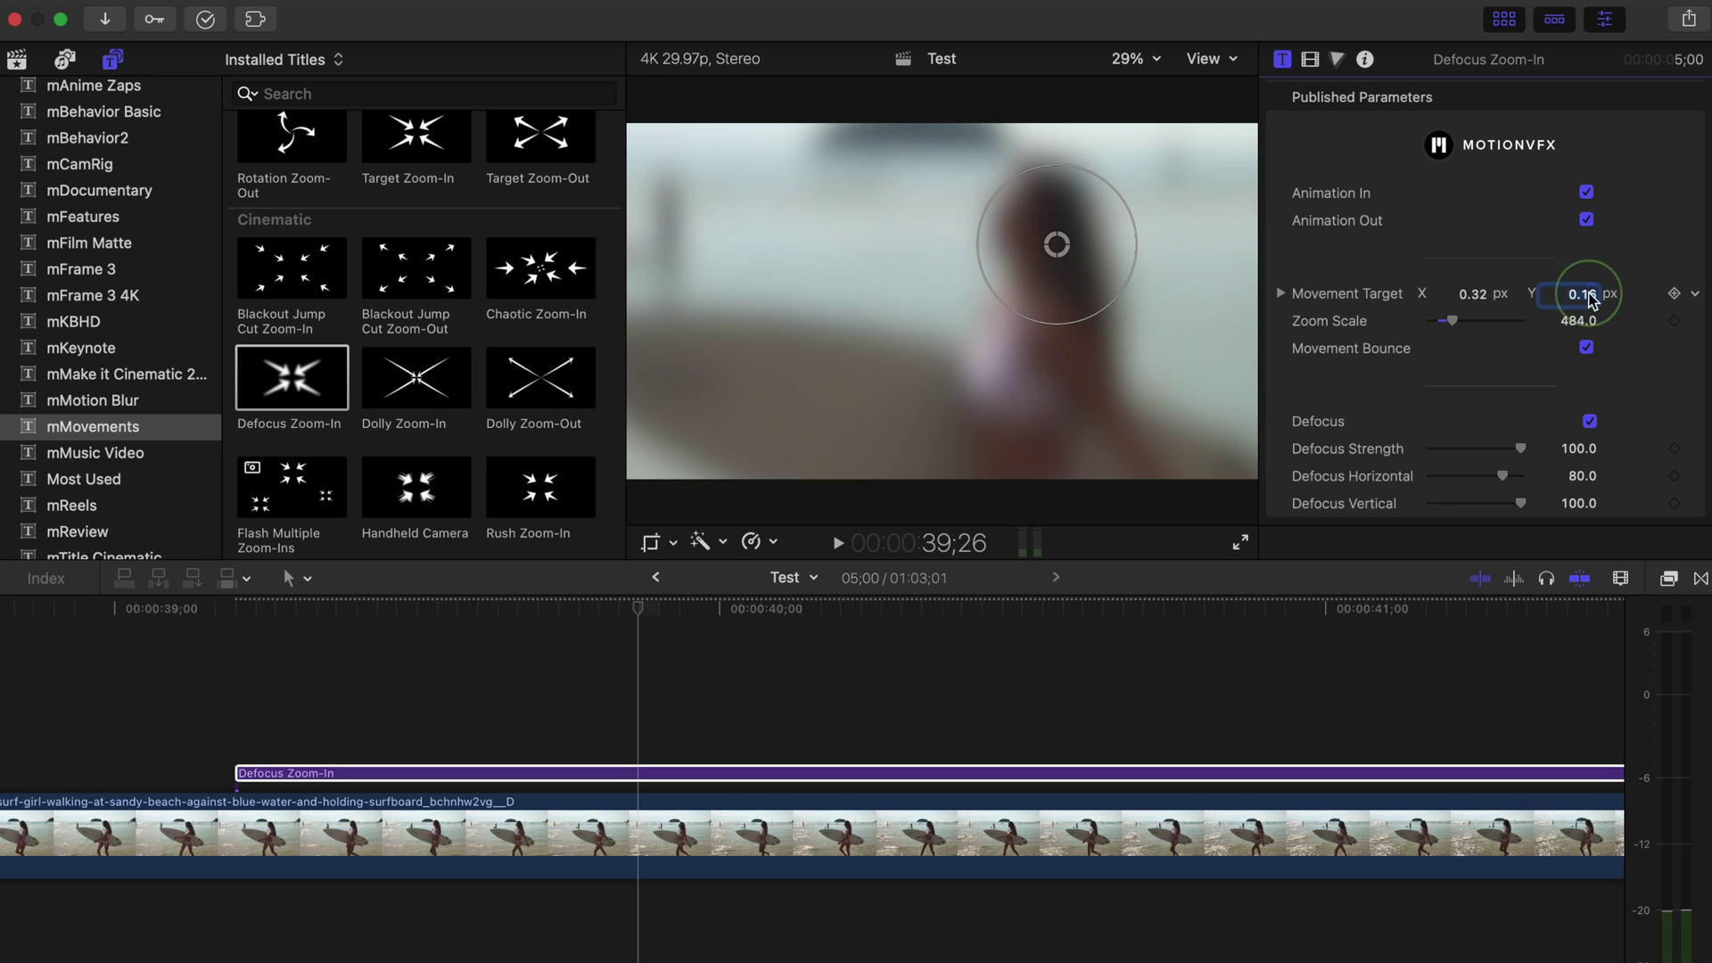
pyautogui.moveTo(1520, 448); pyautogui.dragTo(1504, 449)
pyautogui.click(127, 776)
pyautogui.press('space')
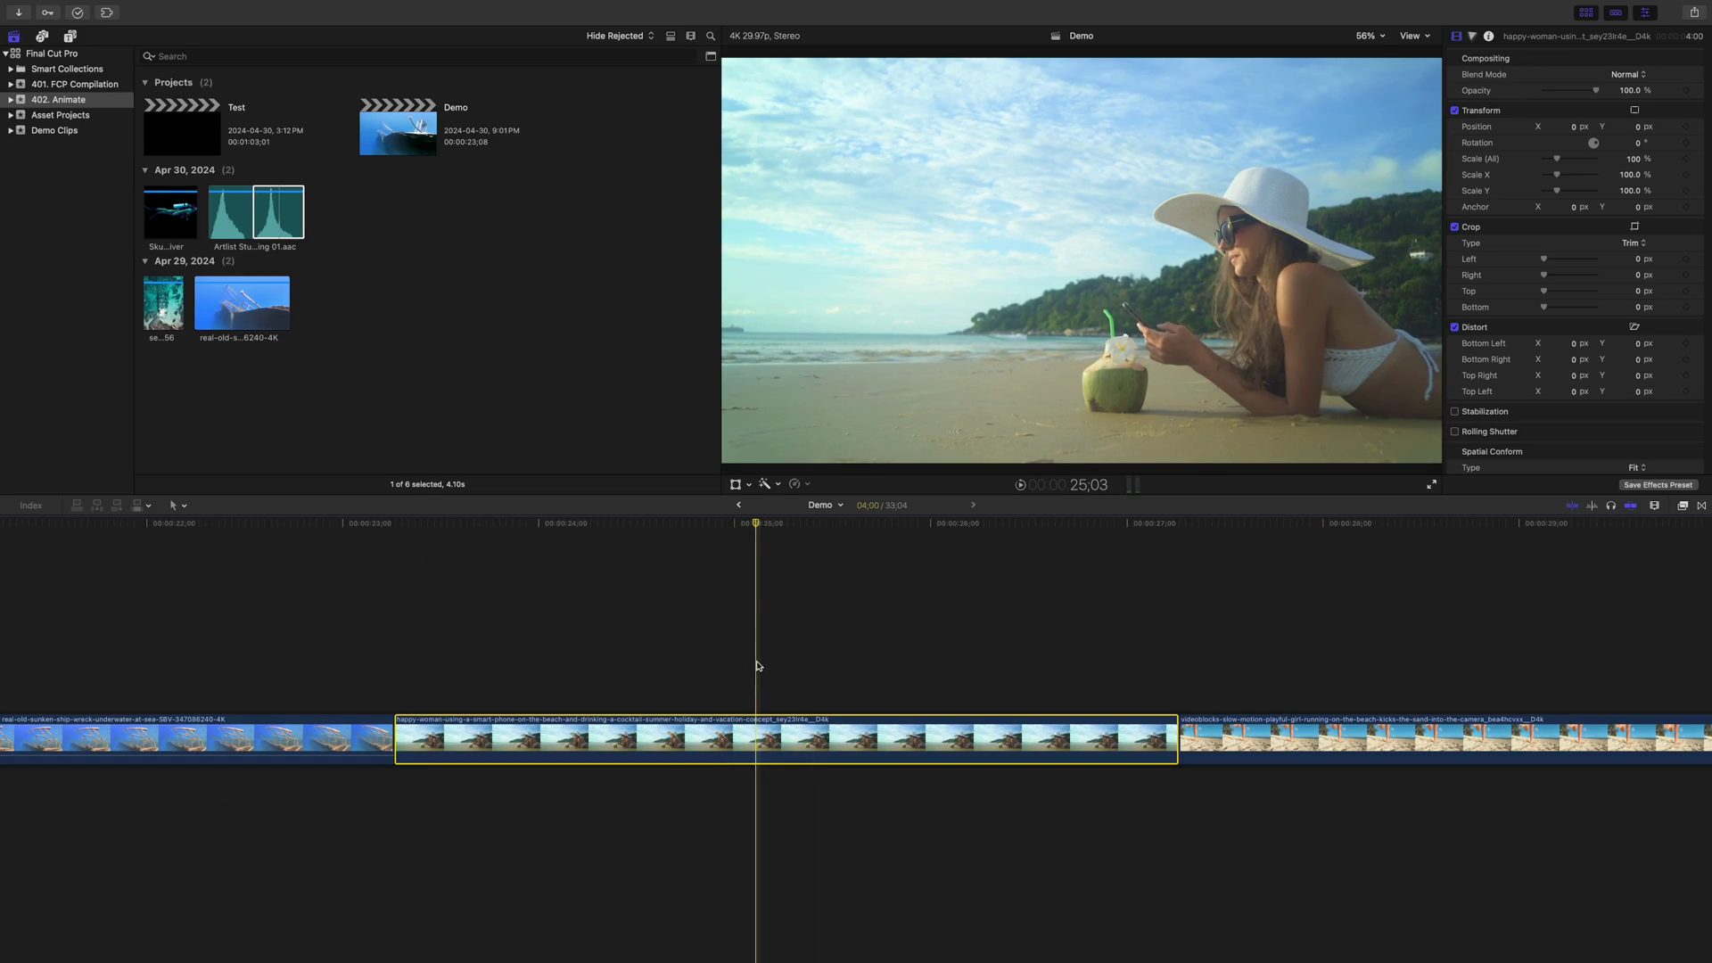
# - Keyframe the beach clip zooming to about 197% and panning toward the woman's hat
pyautogui.moveTo(757, 520); pyautogui.dragTo(571, 521)
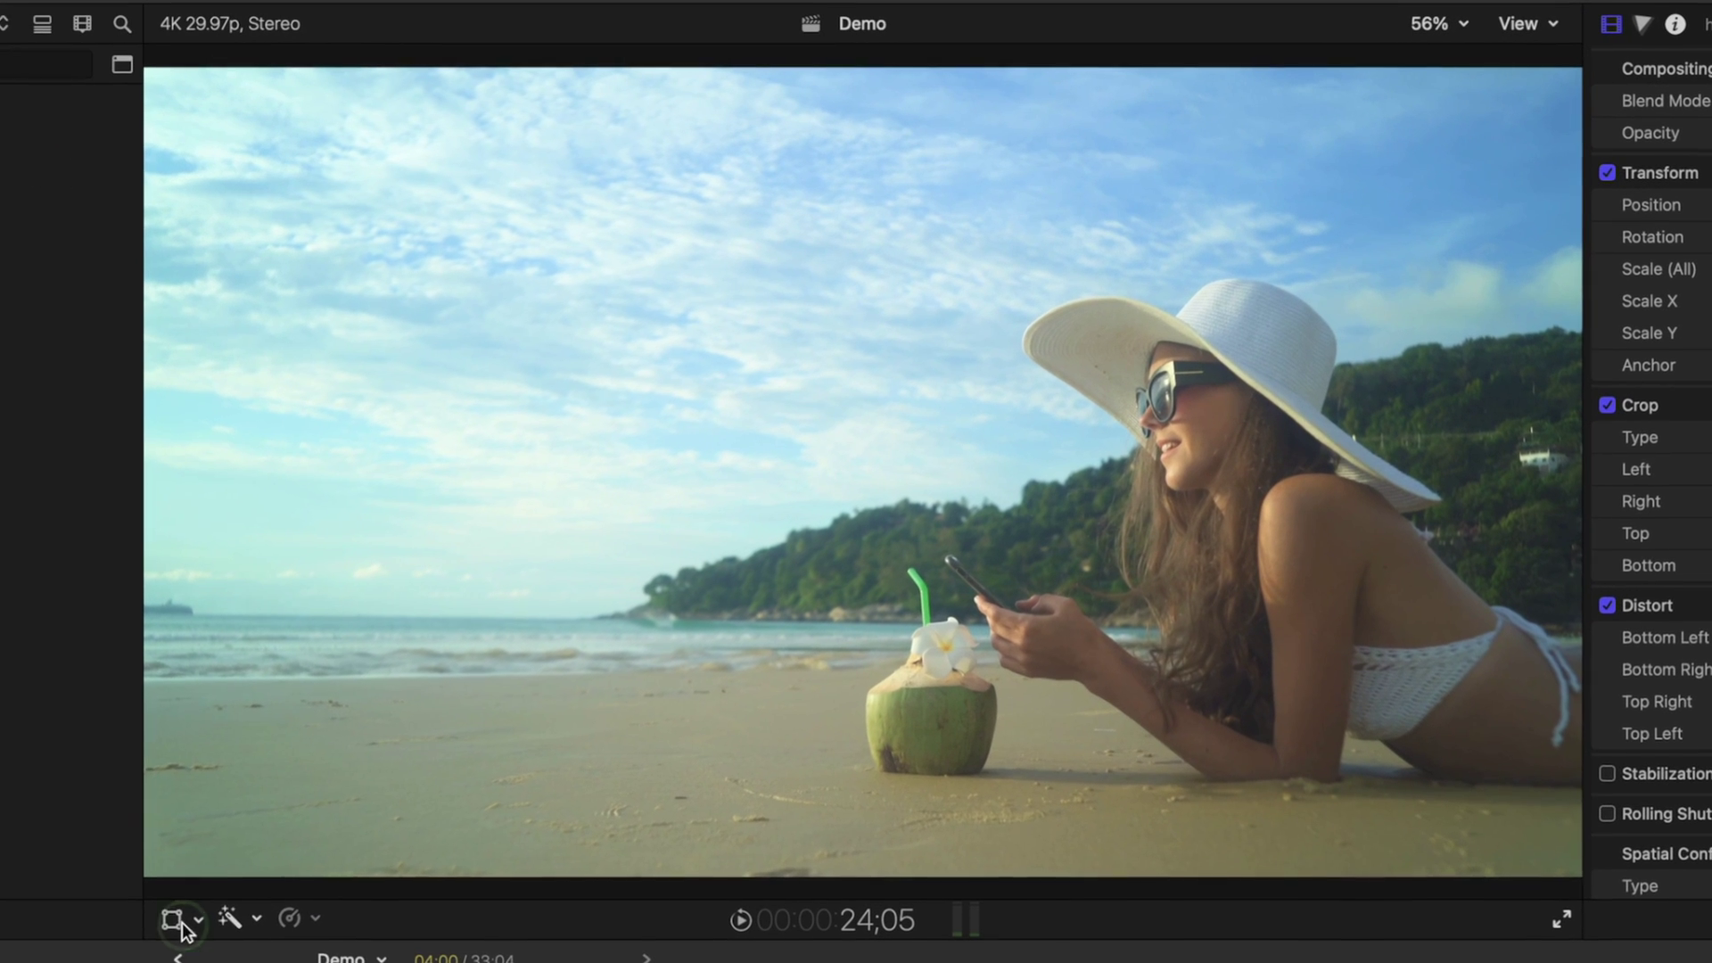
pyautogui.click(736, 485)
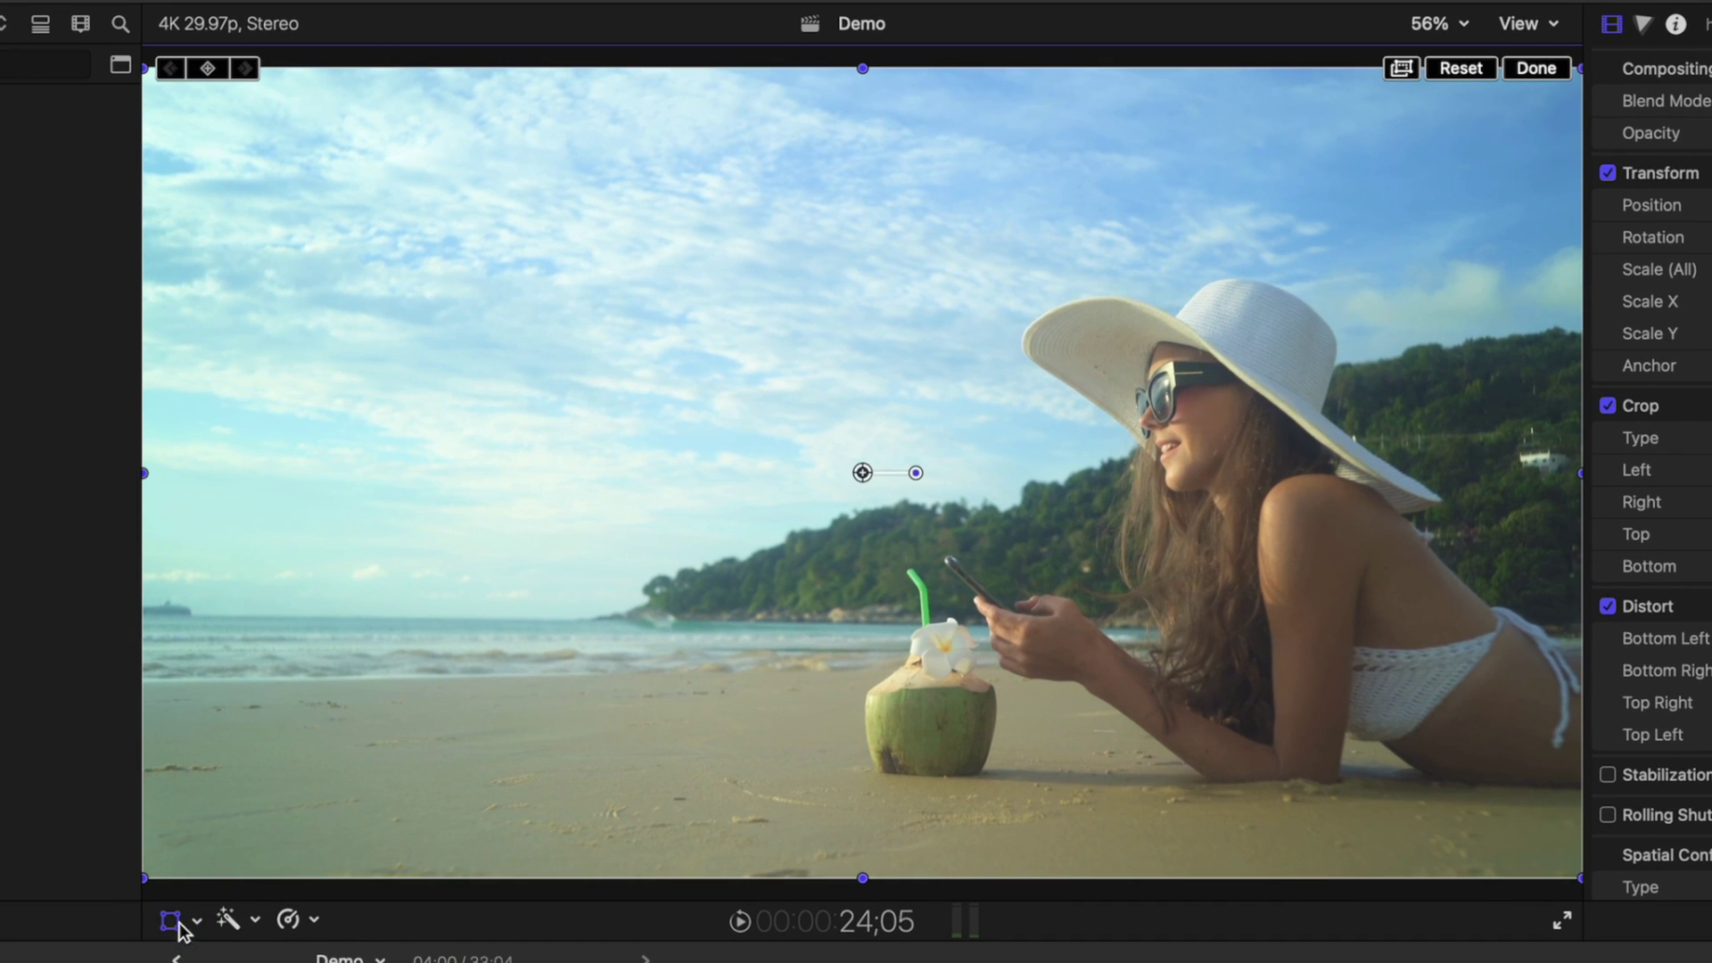
pyautogui.moveTo(147, 883); pyautogui.dragTo(107, 901)
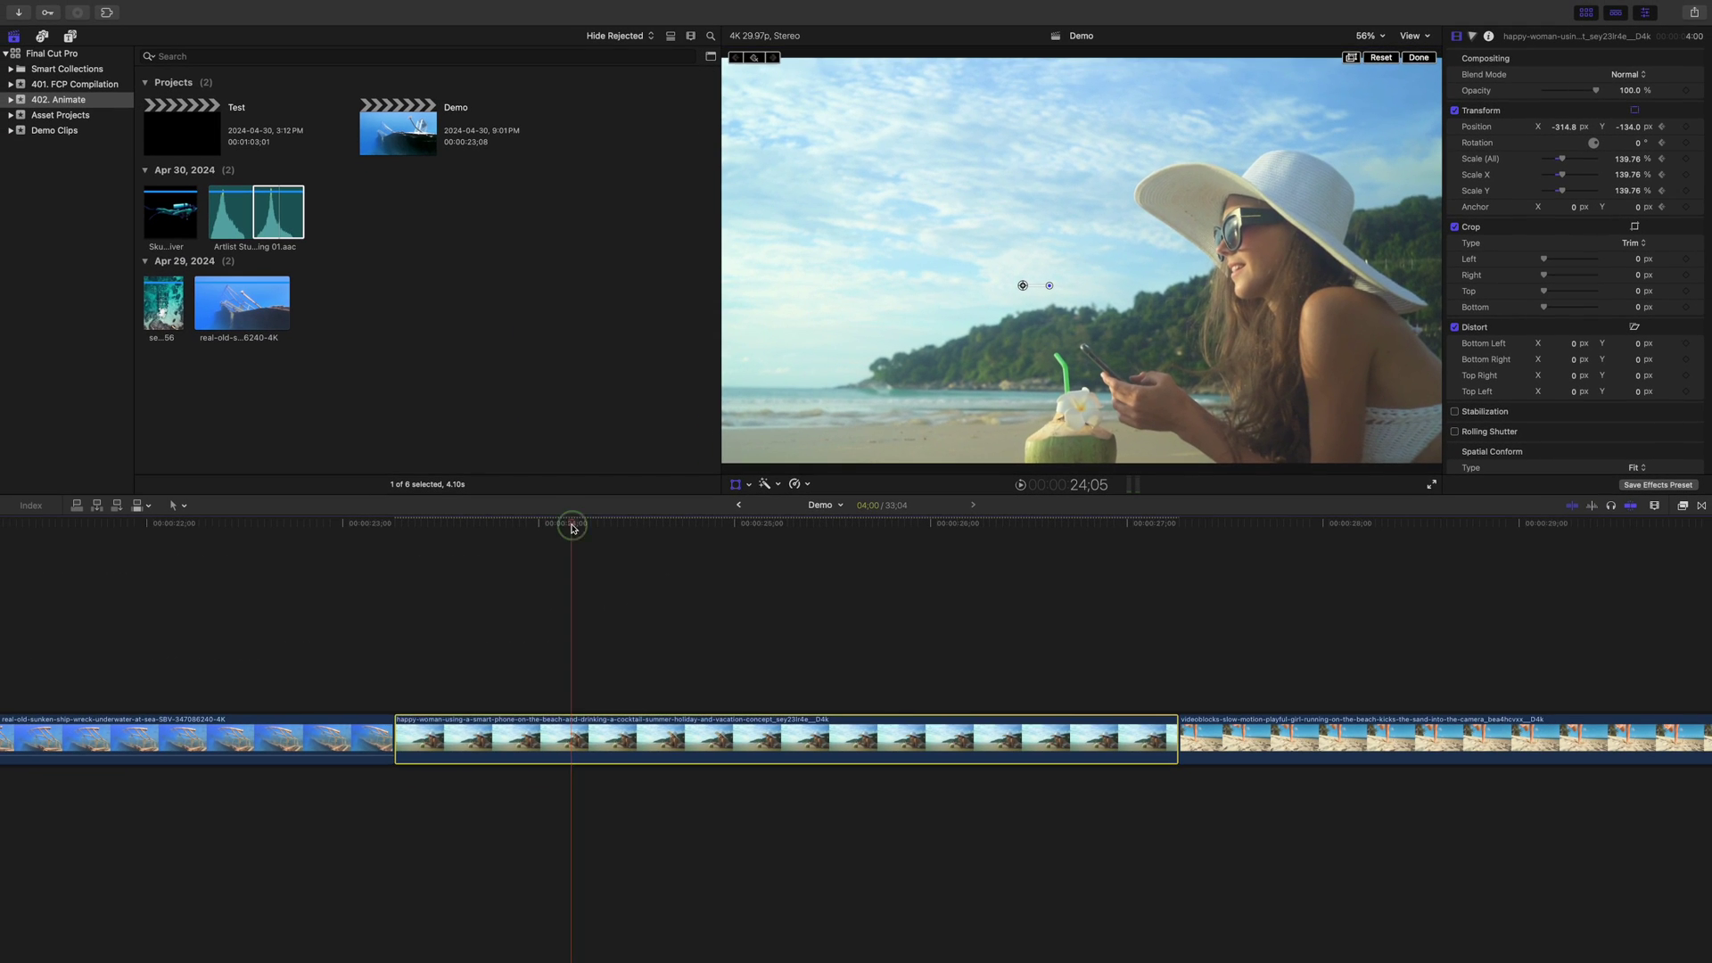
pyautogui.moveTo(571, 526); pyautogui.dragTo(918, 526)
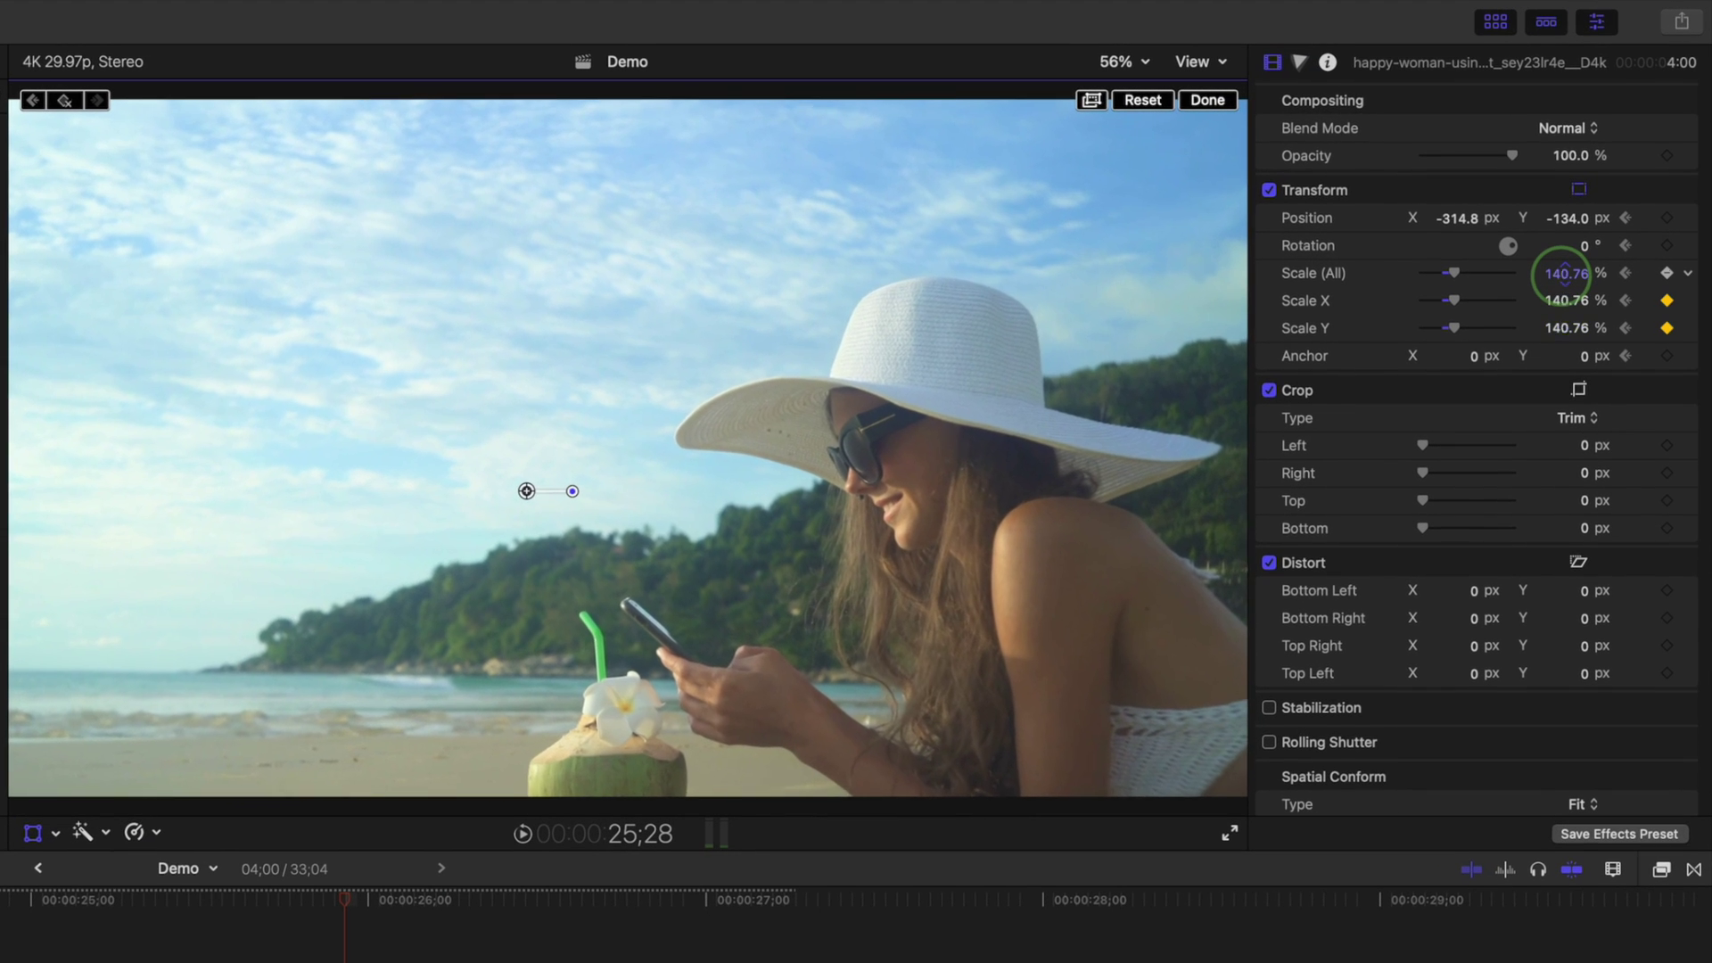
pyautogui.moveTo(1562, 273); pyautogui.dragTo(1512, 322)
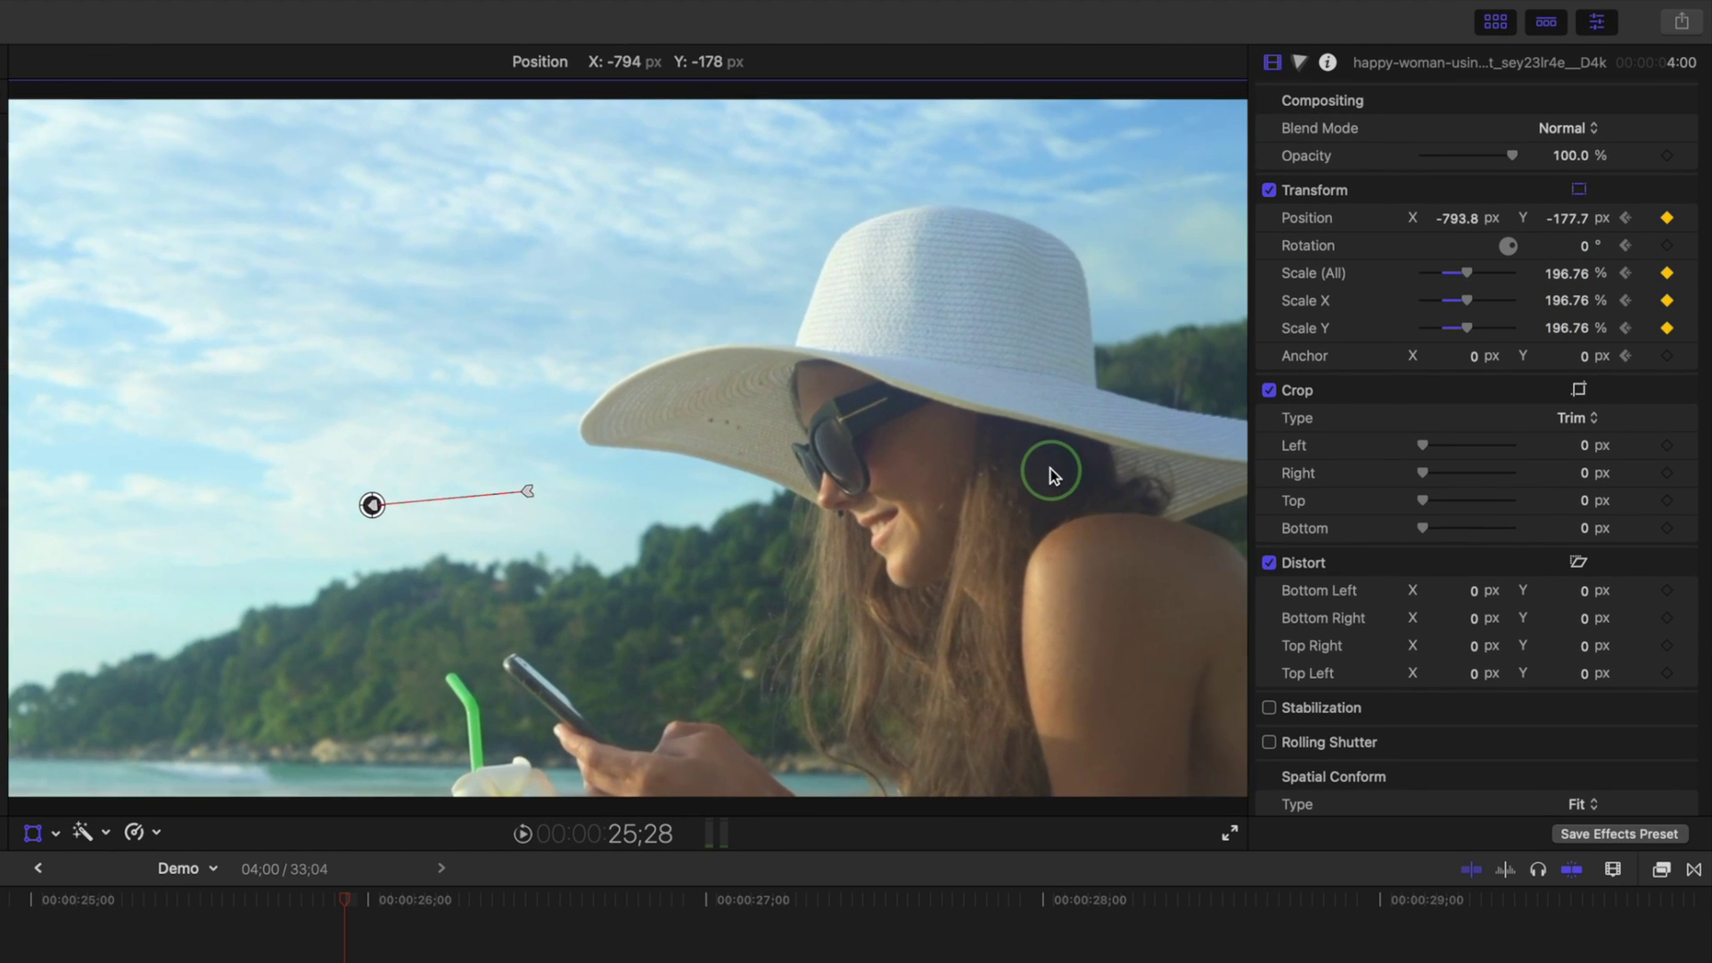
pyautogui.moveTo(1205, 461); pyautogui.dragTo(825, 455)
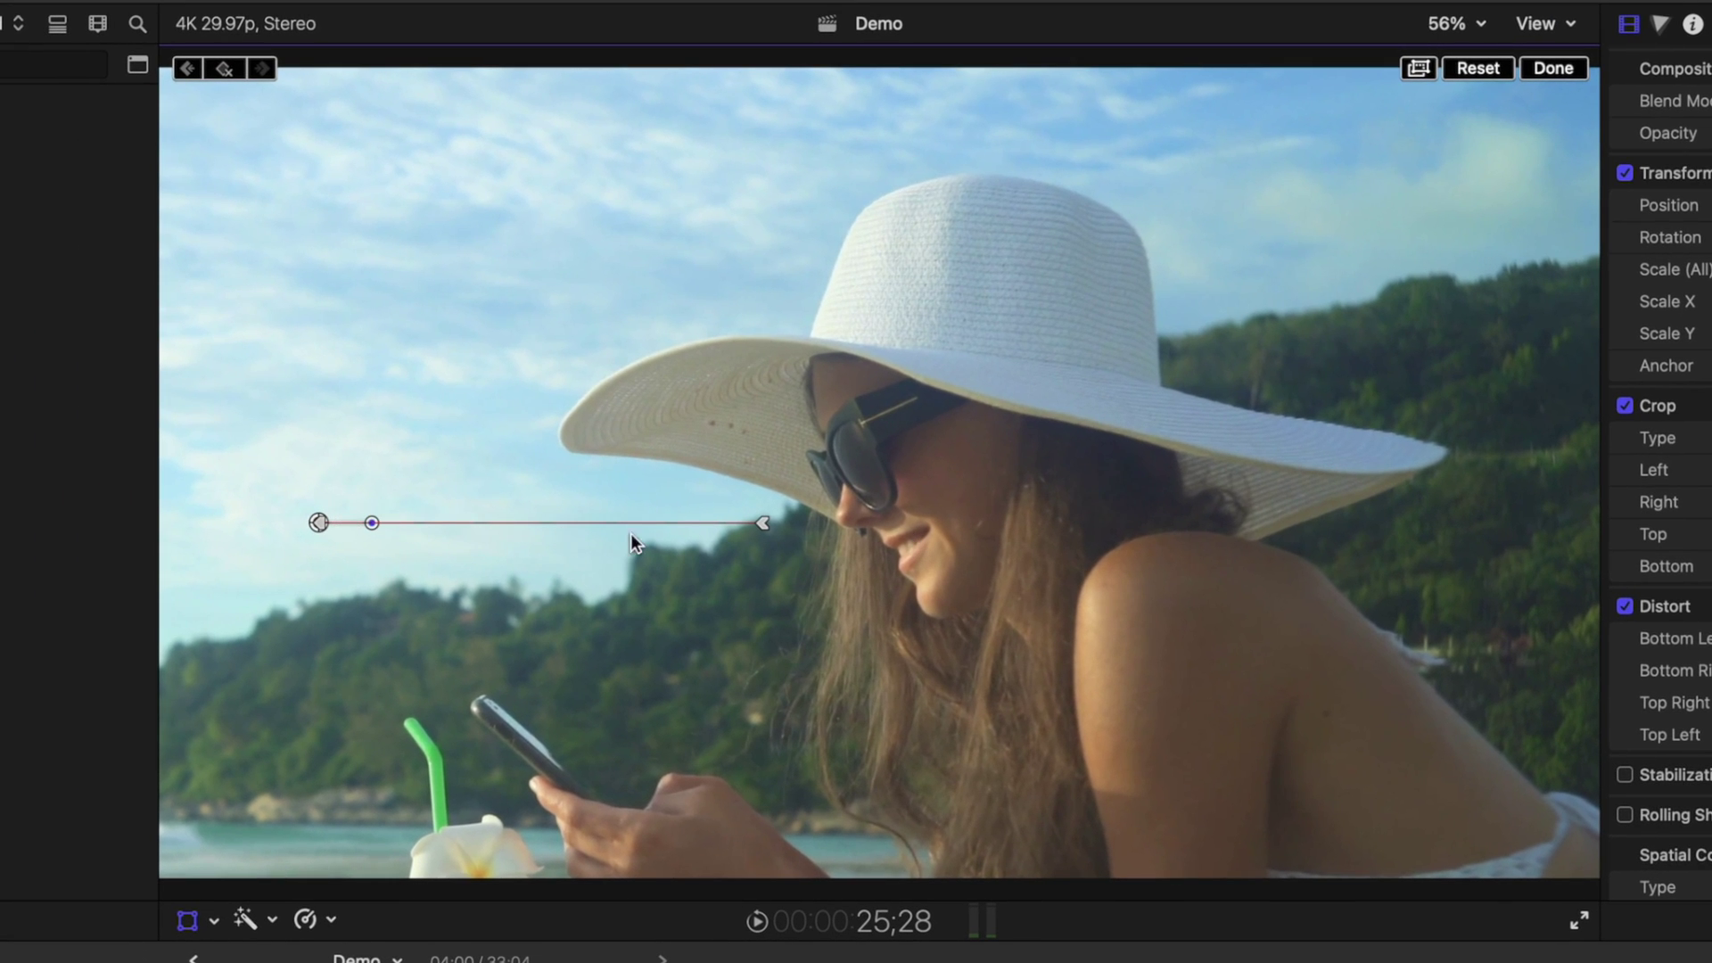
# - Make the path's end point linear and its start point smooth, shape the curve, and finish
pyautogui.rightClick(759, 523)
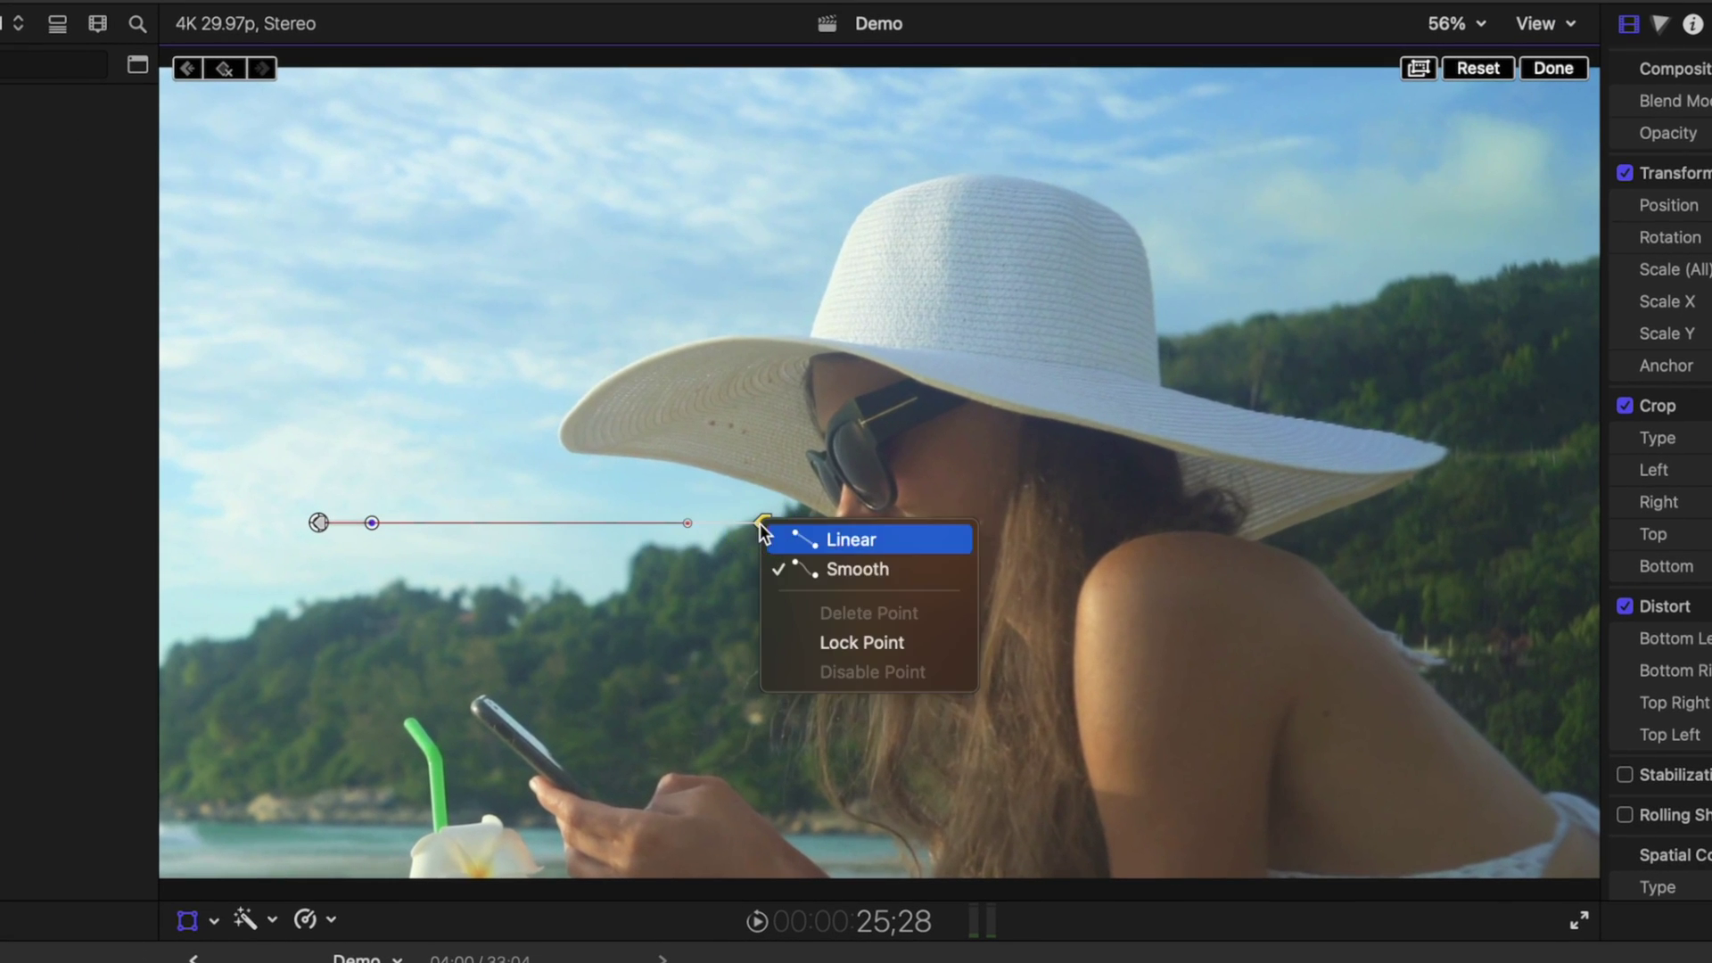
pyautogui.click(833, 541)
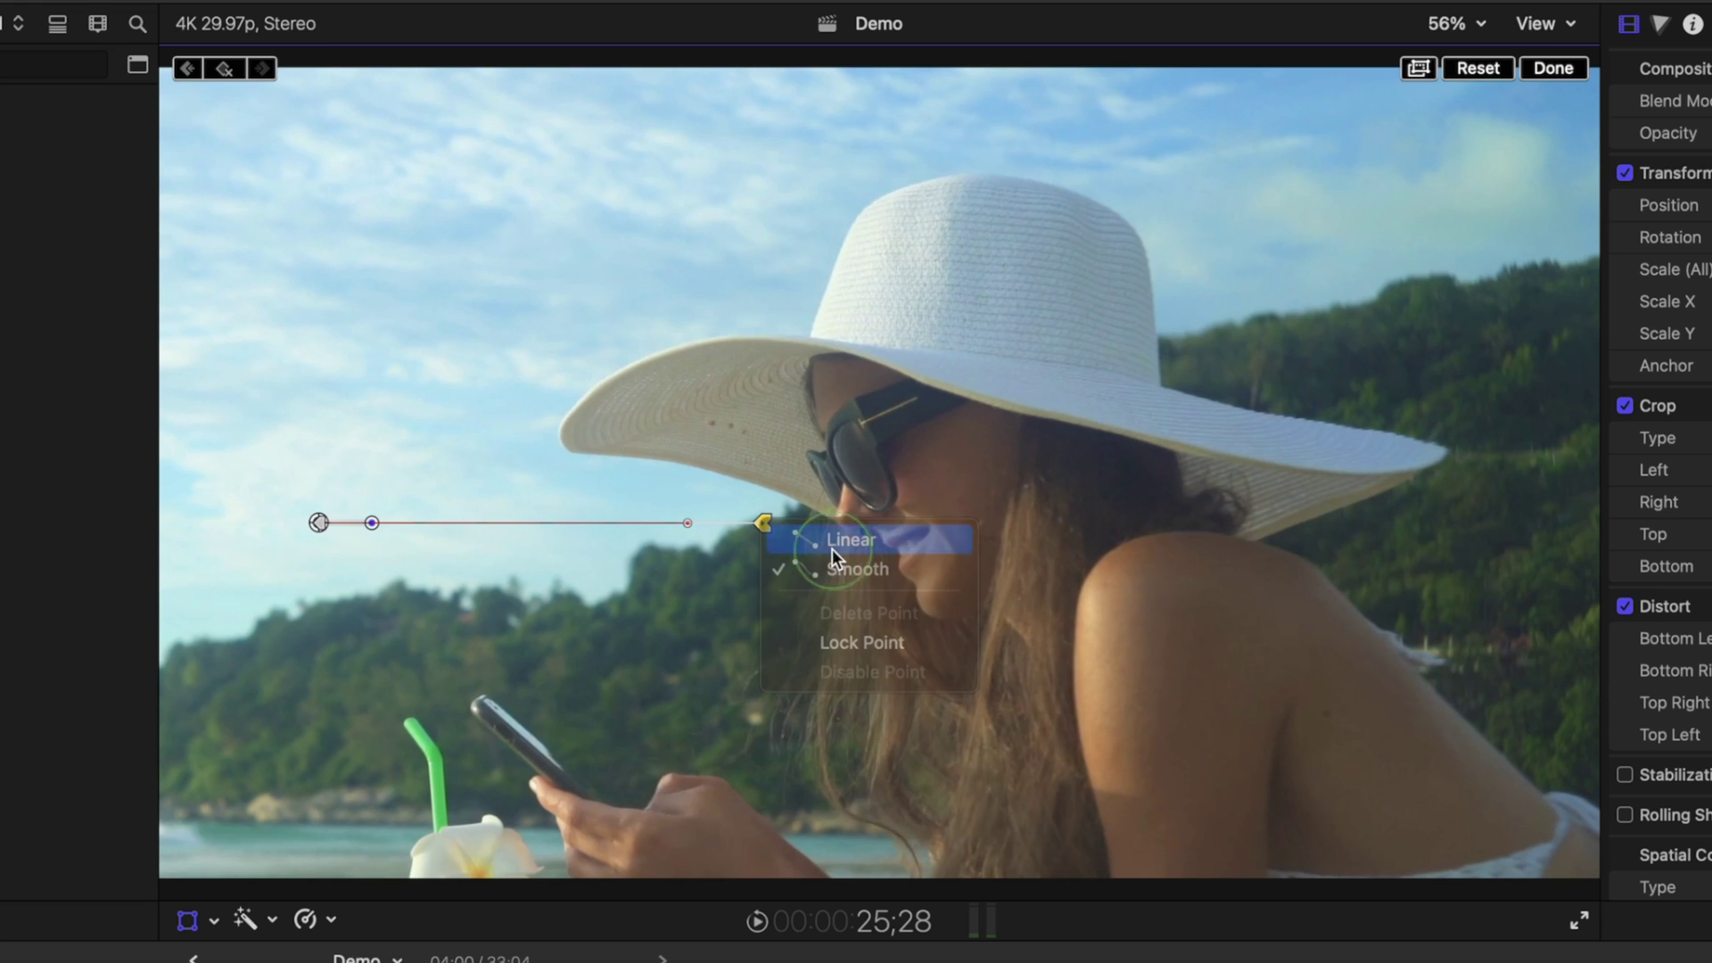
pyautogui.rightClick(317, 529)
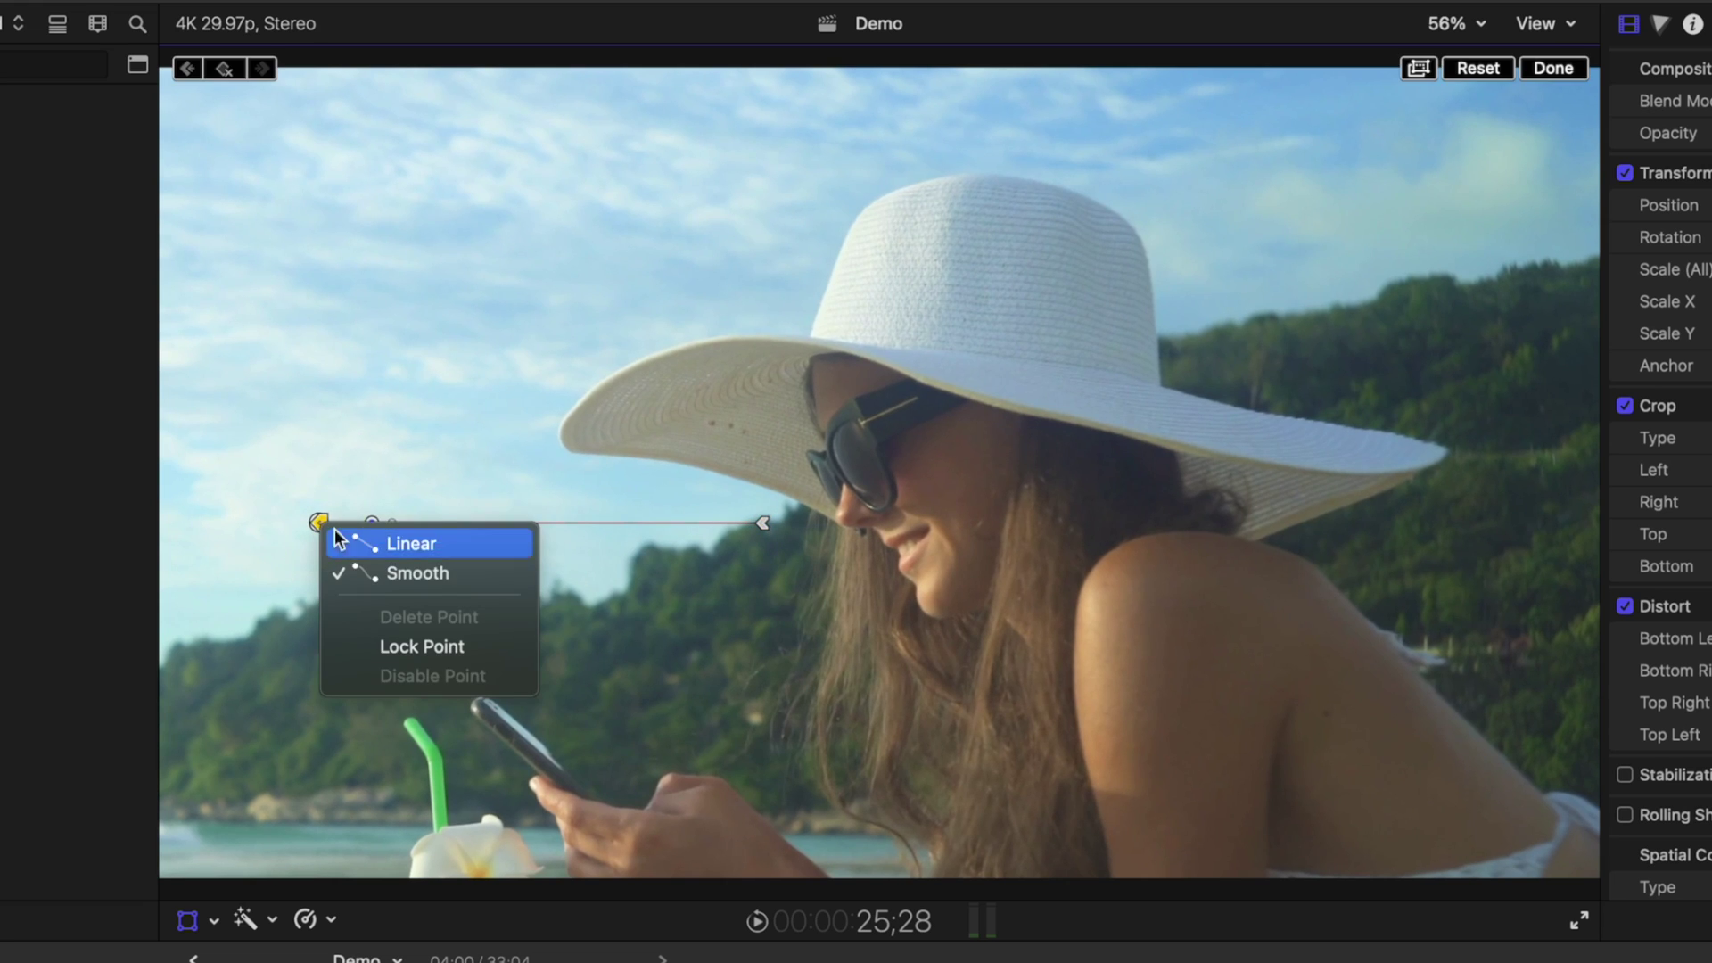
pyautogui.click(395, 575)
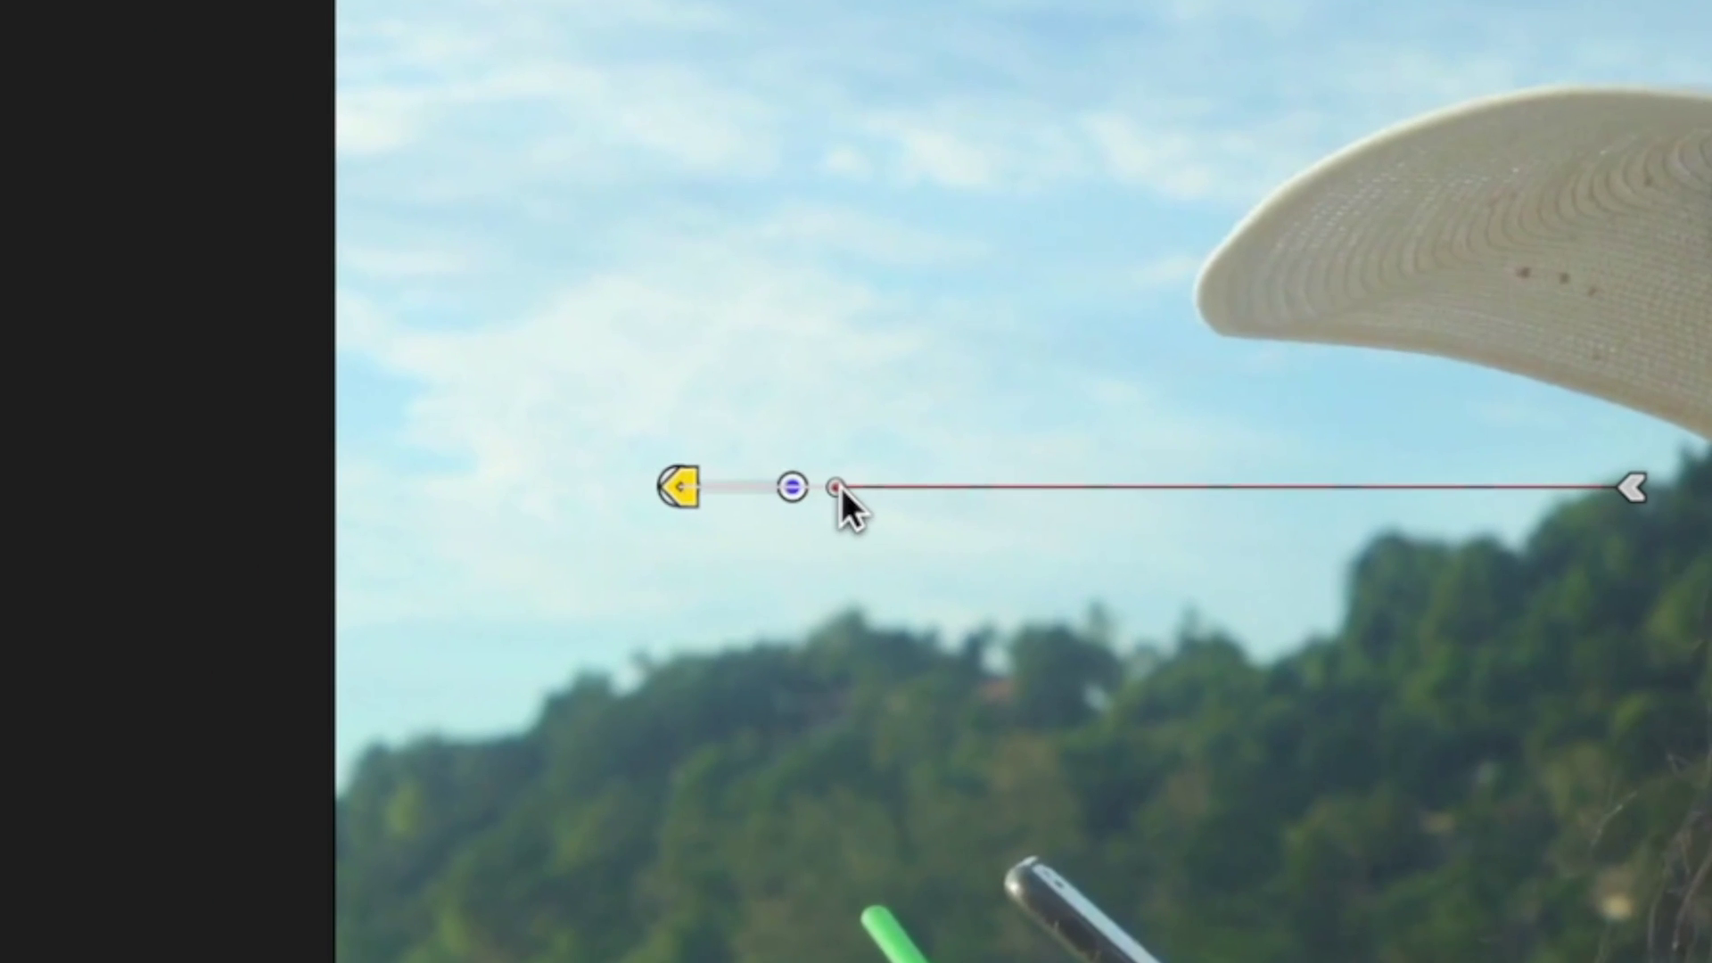
pyautogui.moveTo(839, 485); pyautogui.dragTo(871, 486)
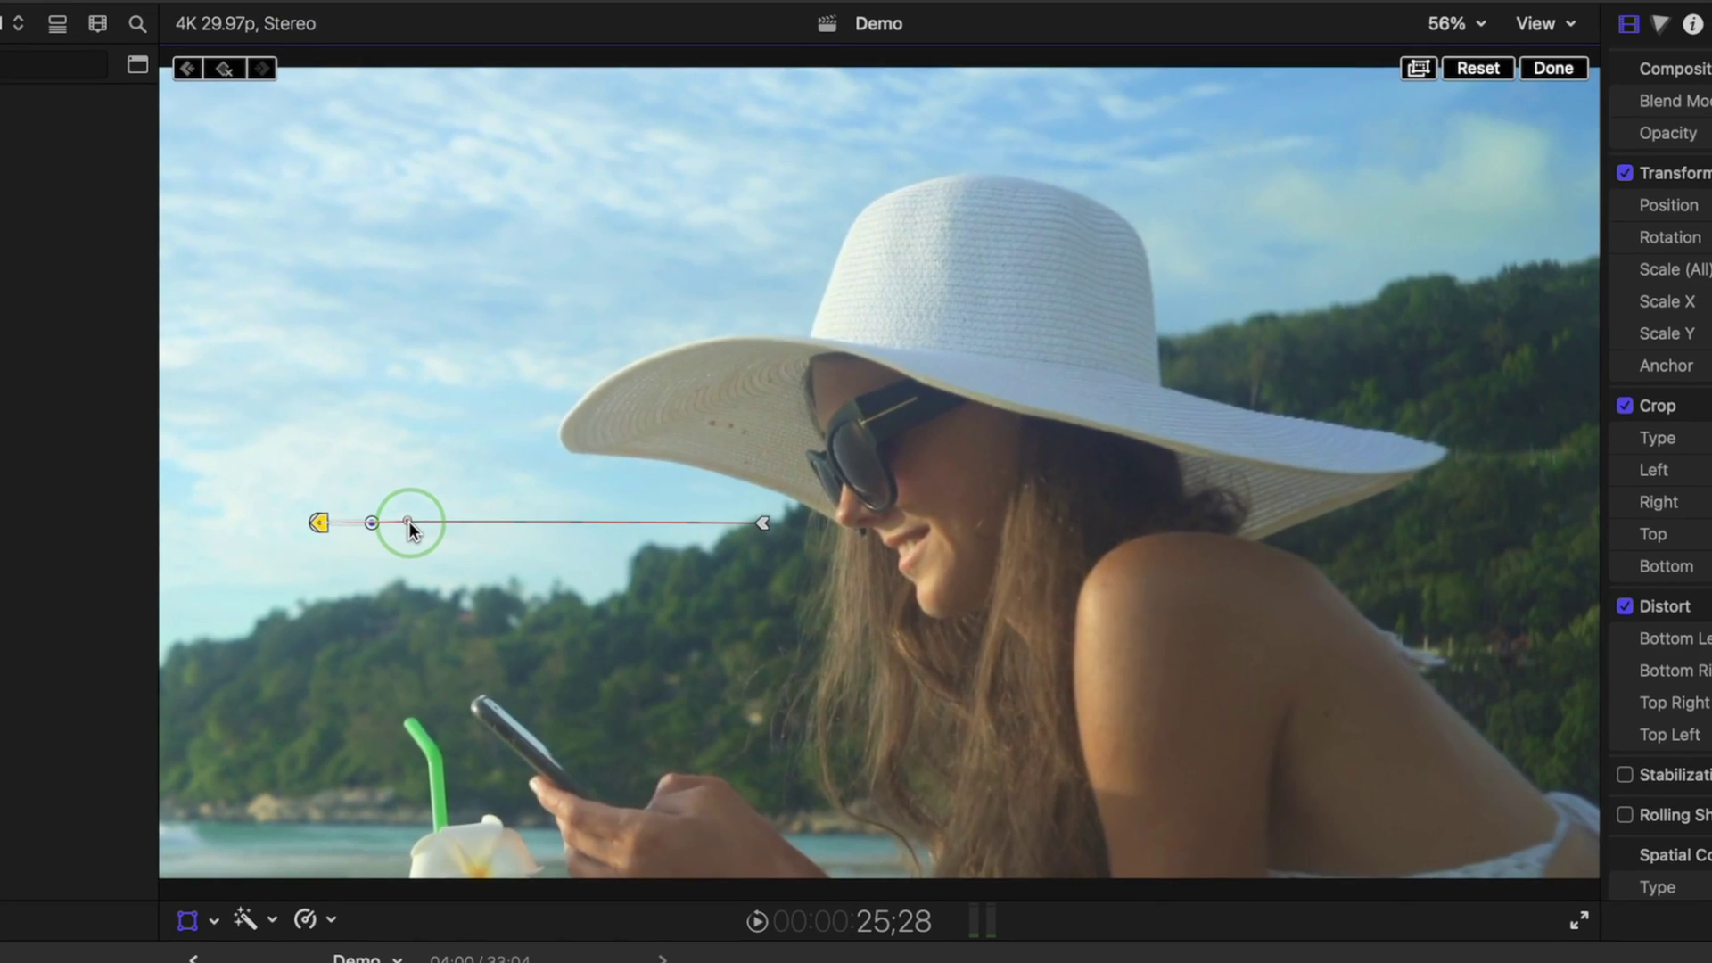
pyautogui.moveTo(416, 522); pyautogui.dragTo(414, 522)
pyautogui.click(1571, 67)
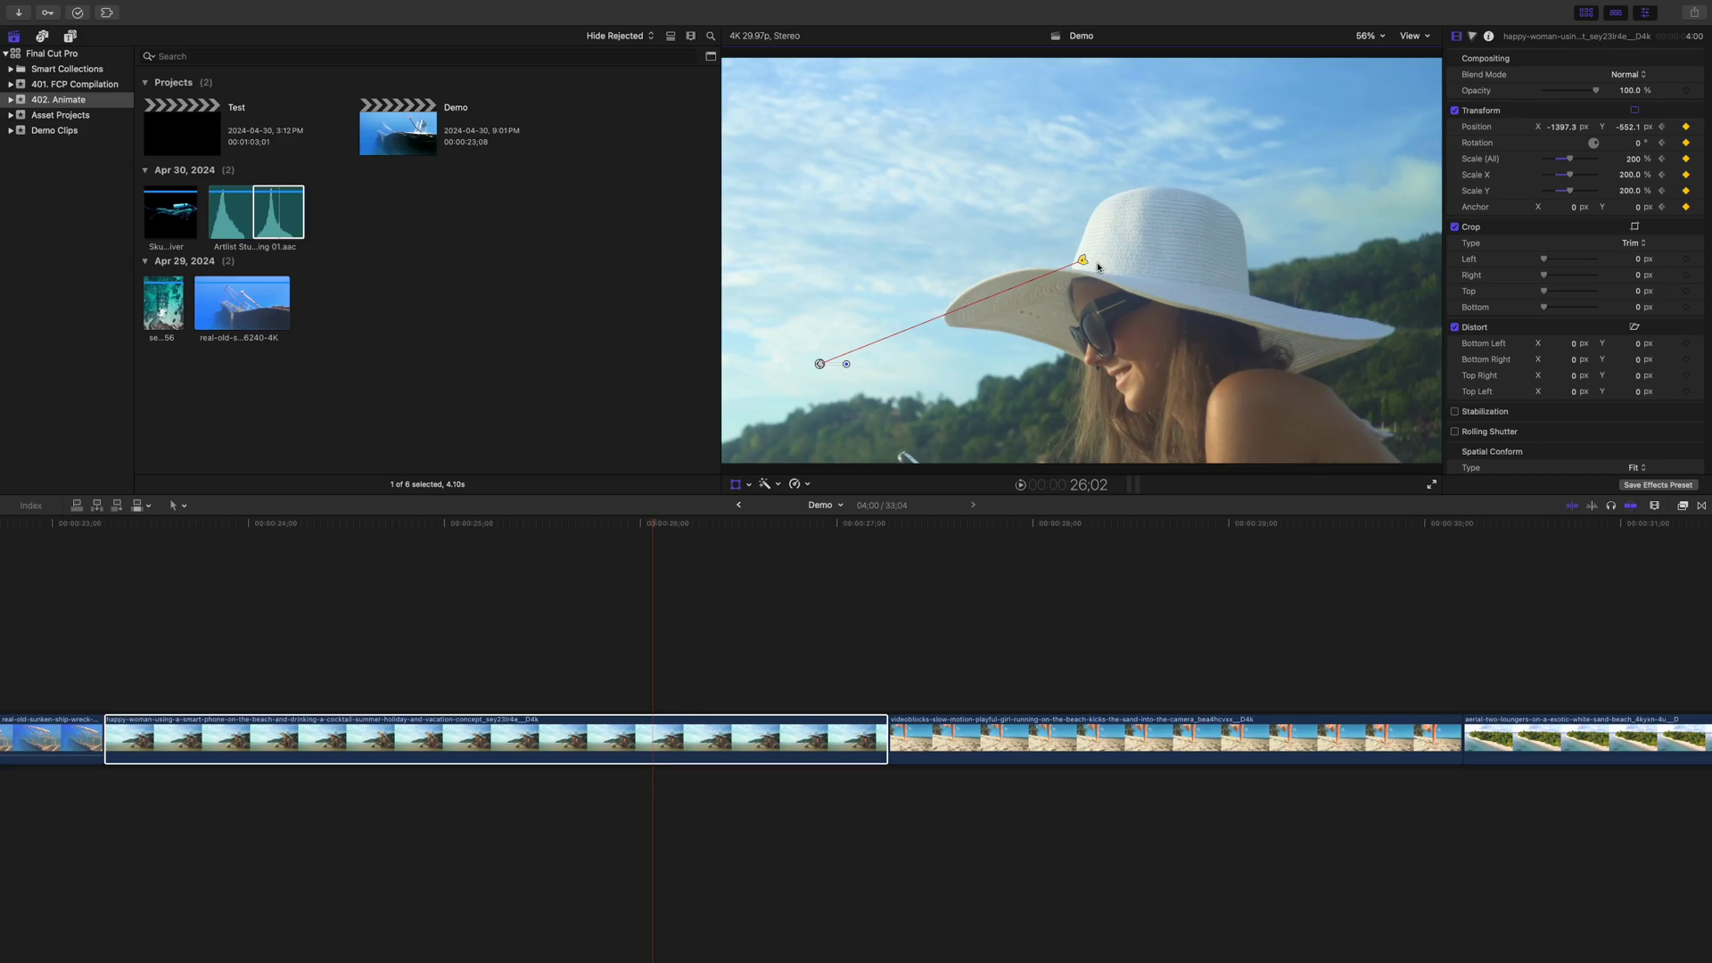
# - Set a transform path point to Smooth, then leave transform editing and watch the result
pyautogui.rightClick(819, 365)
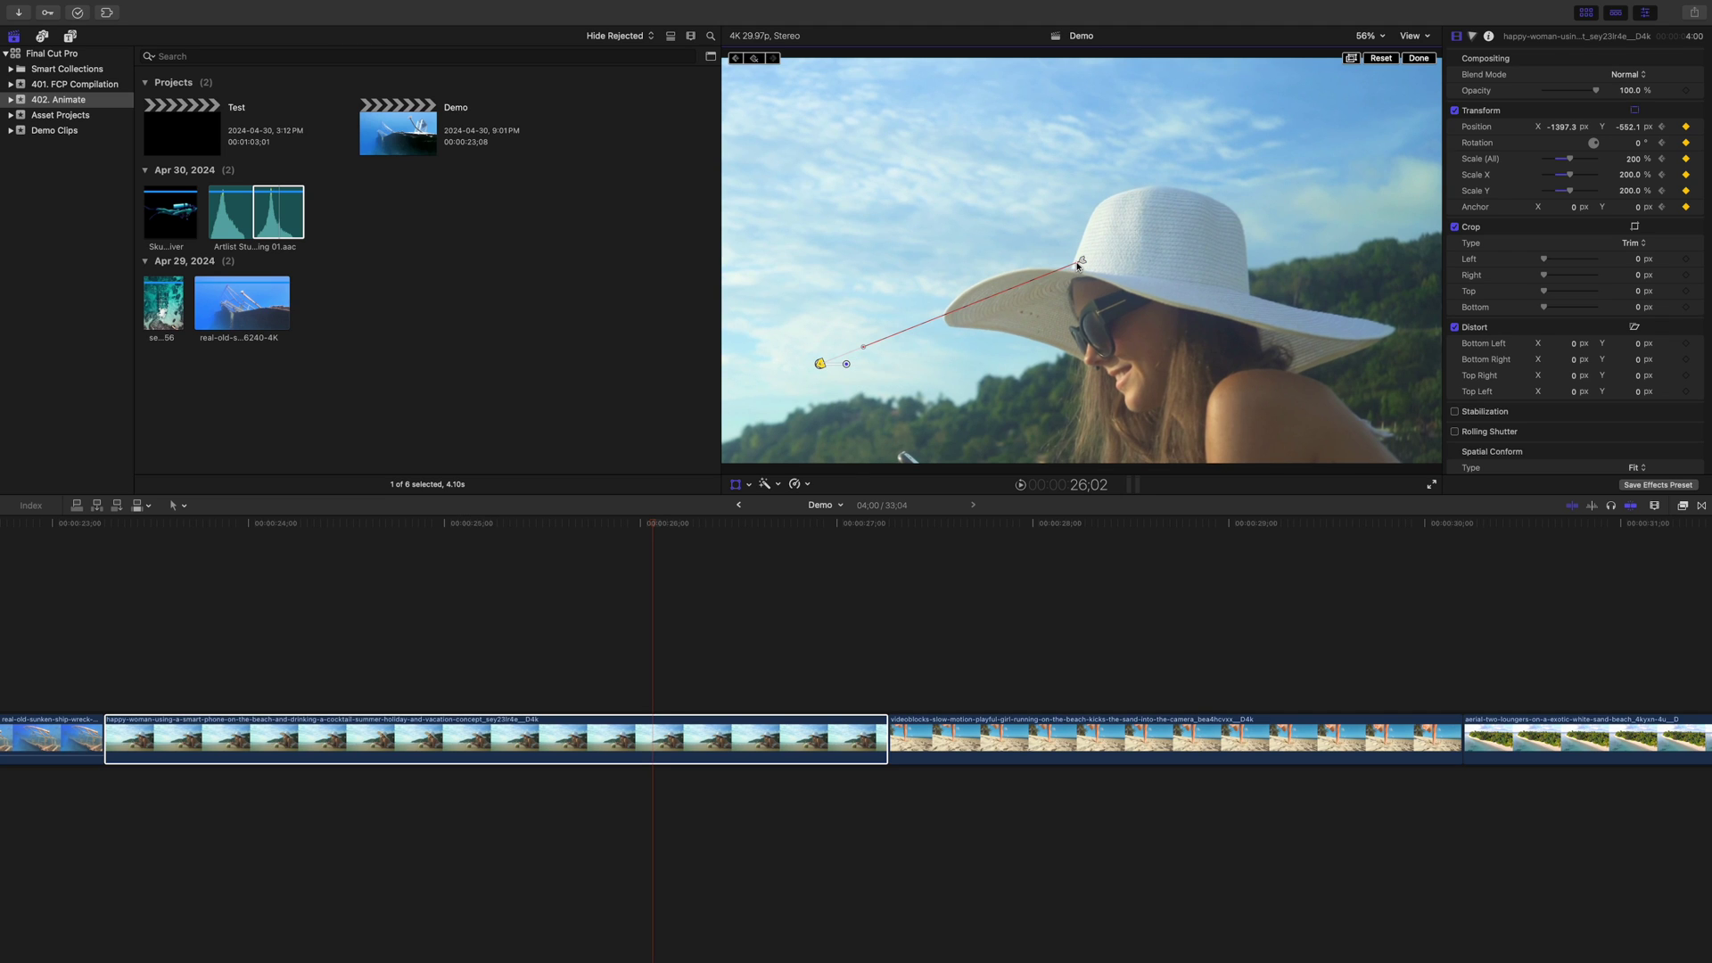
pyautogui.rightClick(1079, 263)
pyautogui.click(1120, 286)
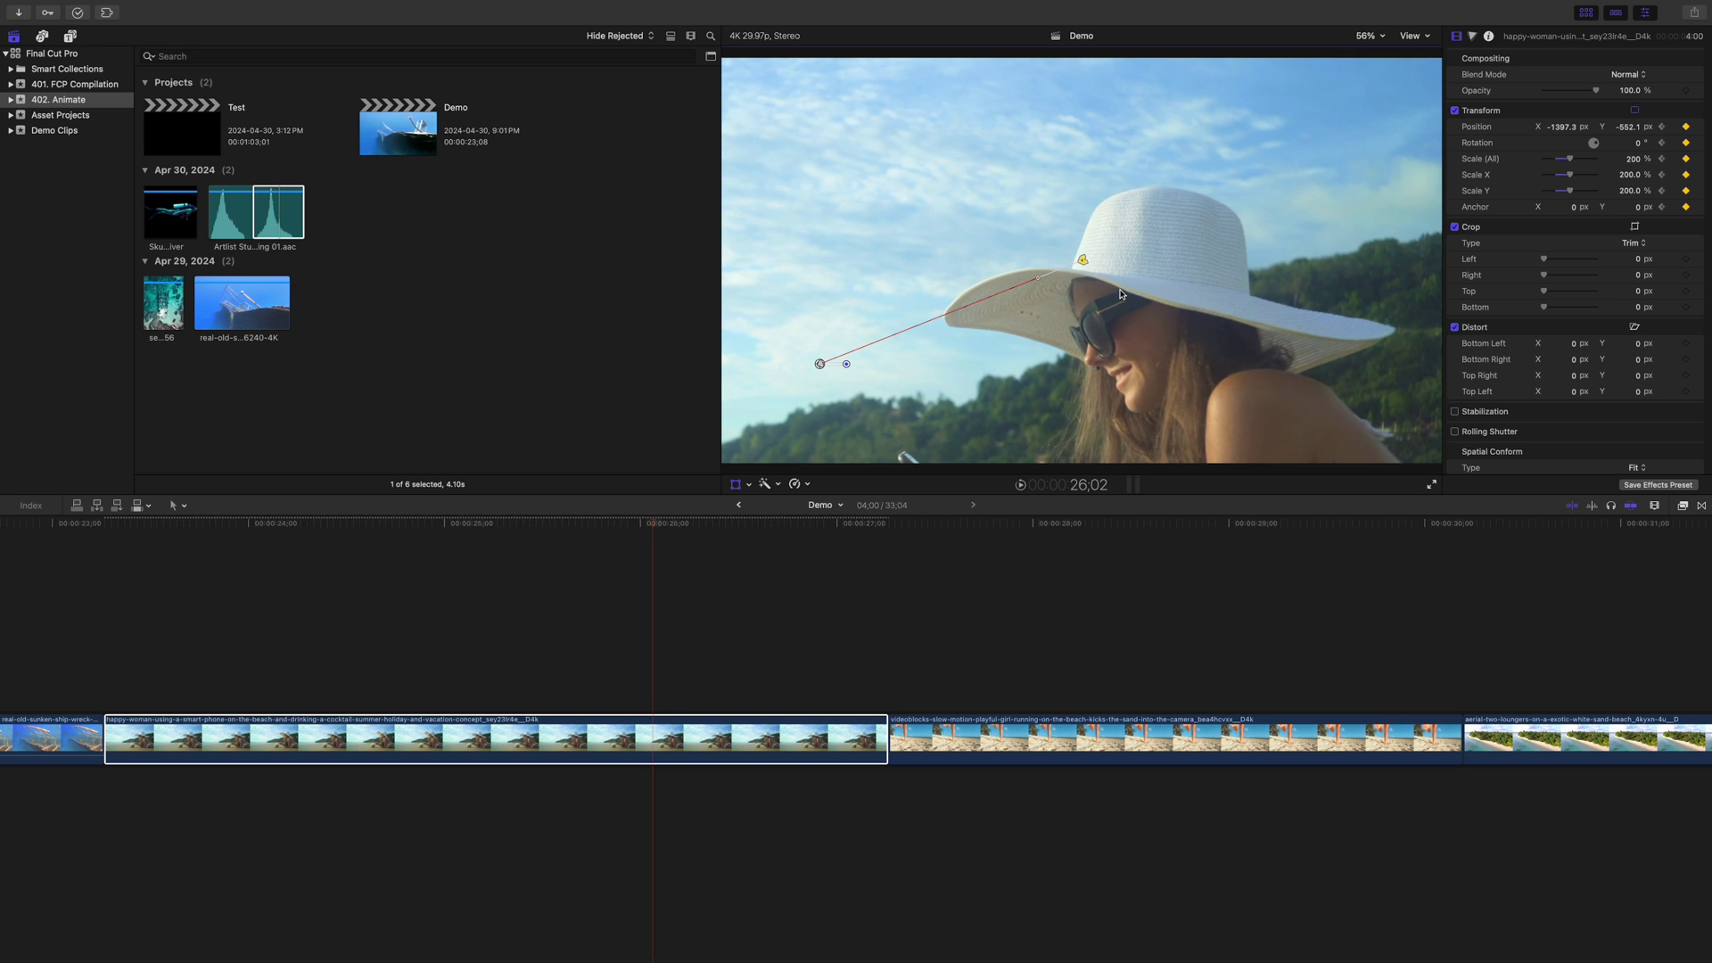
pyautogui.click(739, 489)
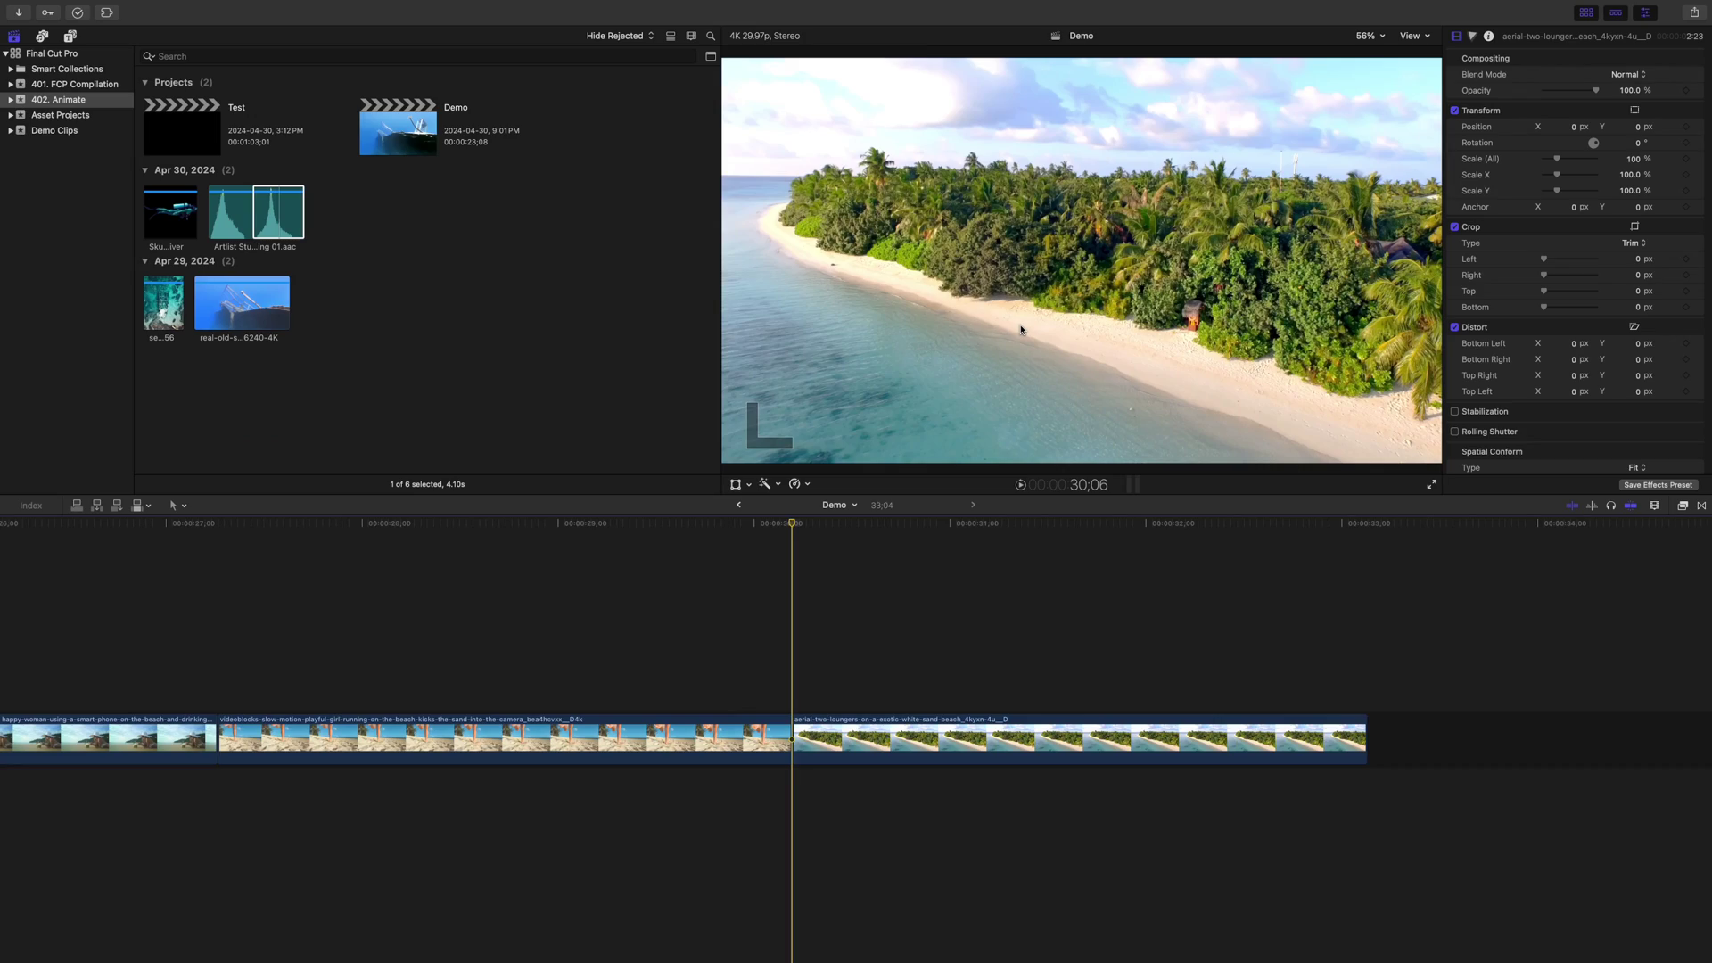
# - Select the running-girl clip near its start and set its scale to 120%
pyautogui.click(1386, 39)
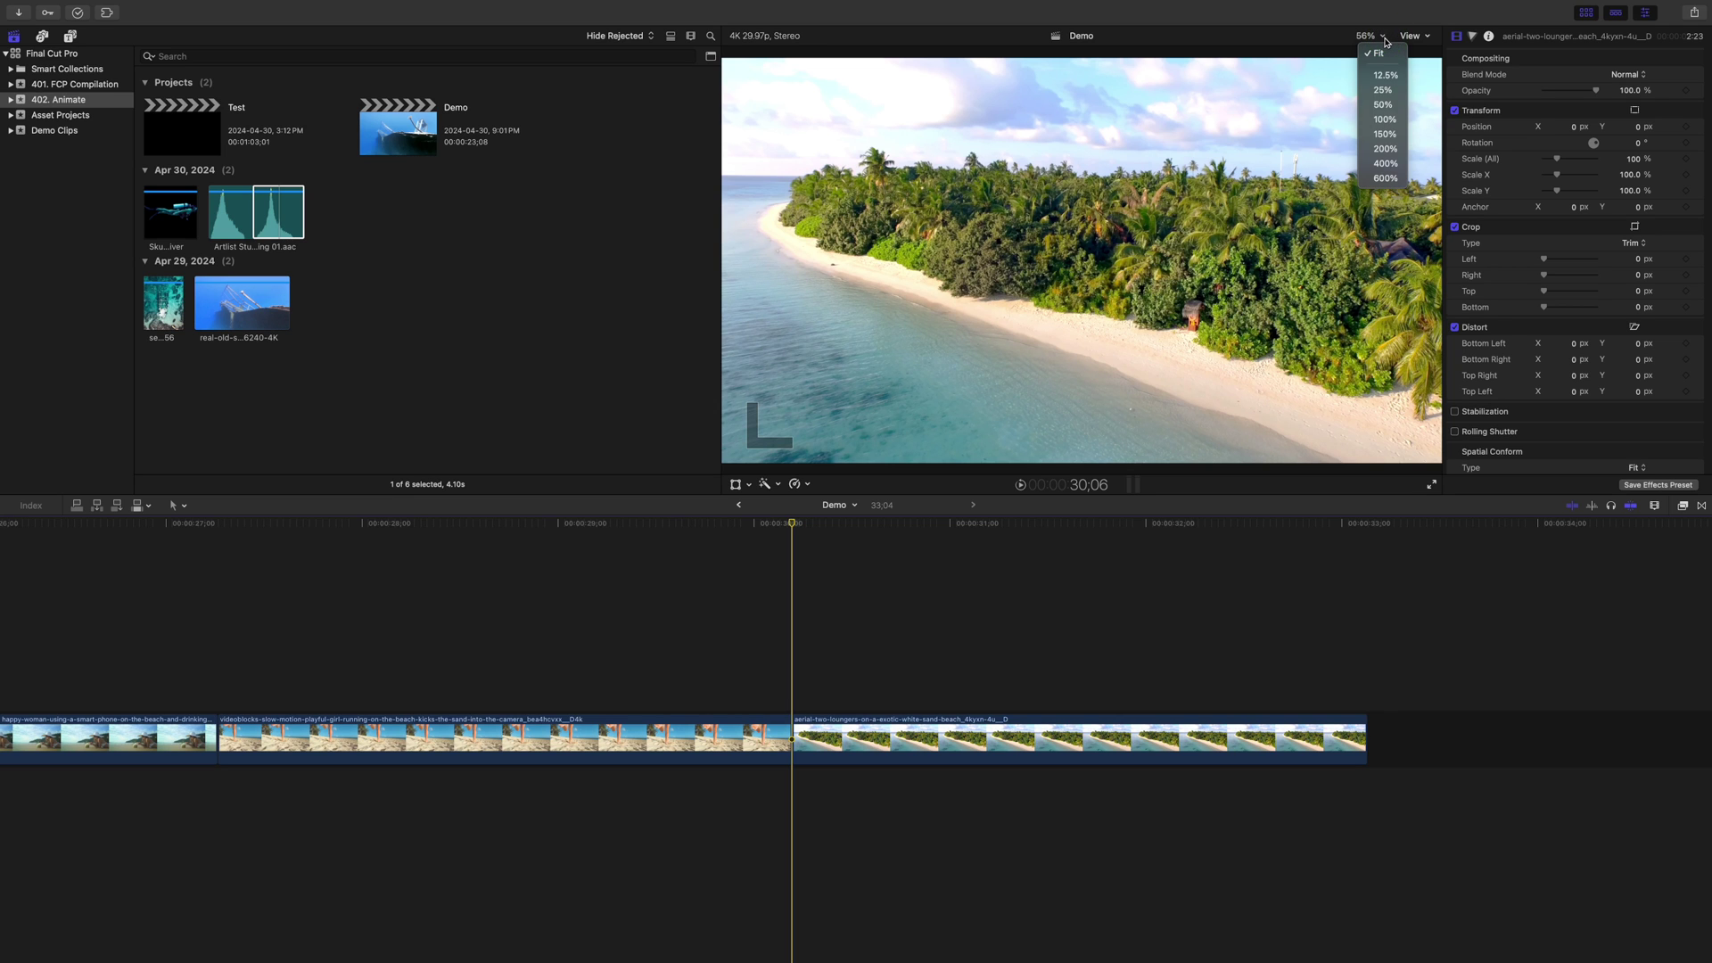
pyautogui.click(1378, 106)
pyautogui.click(446, 591)
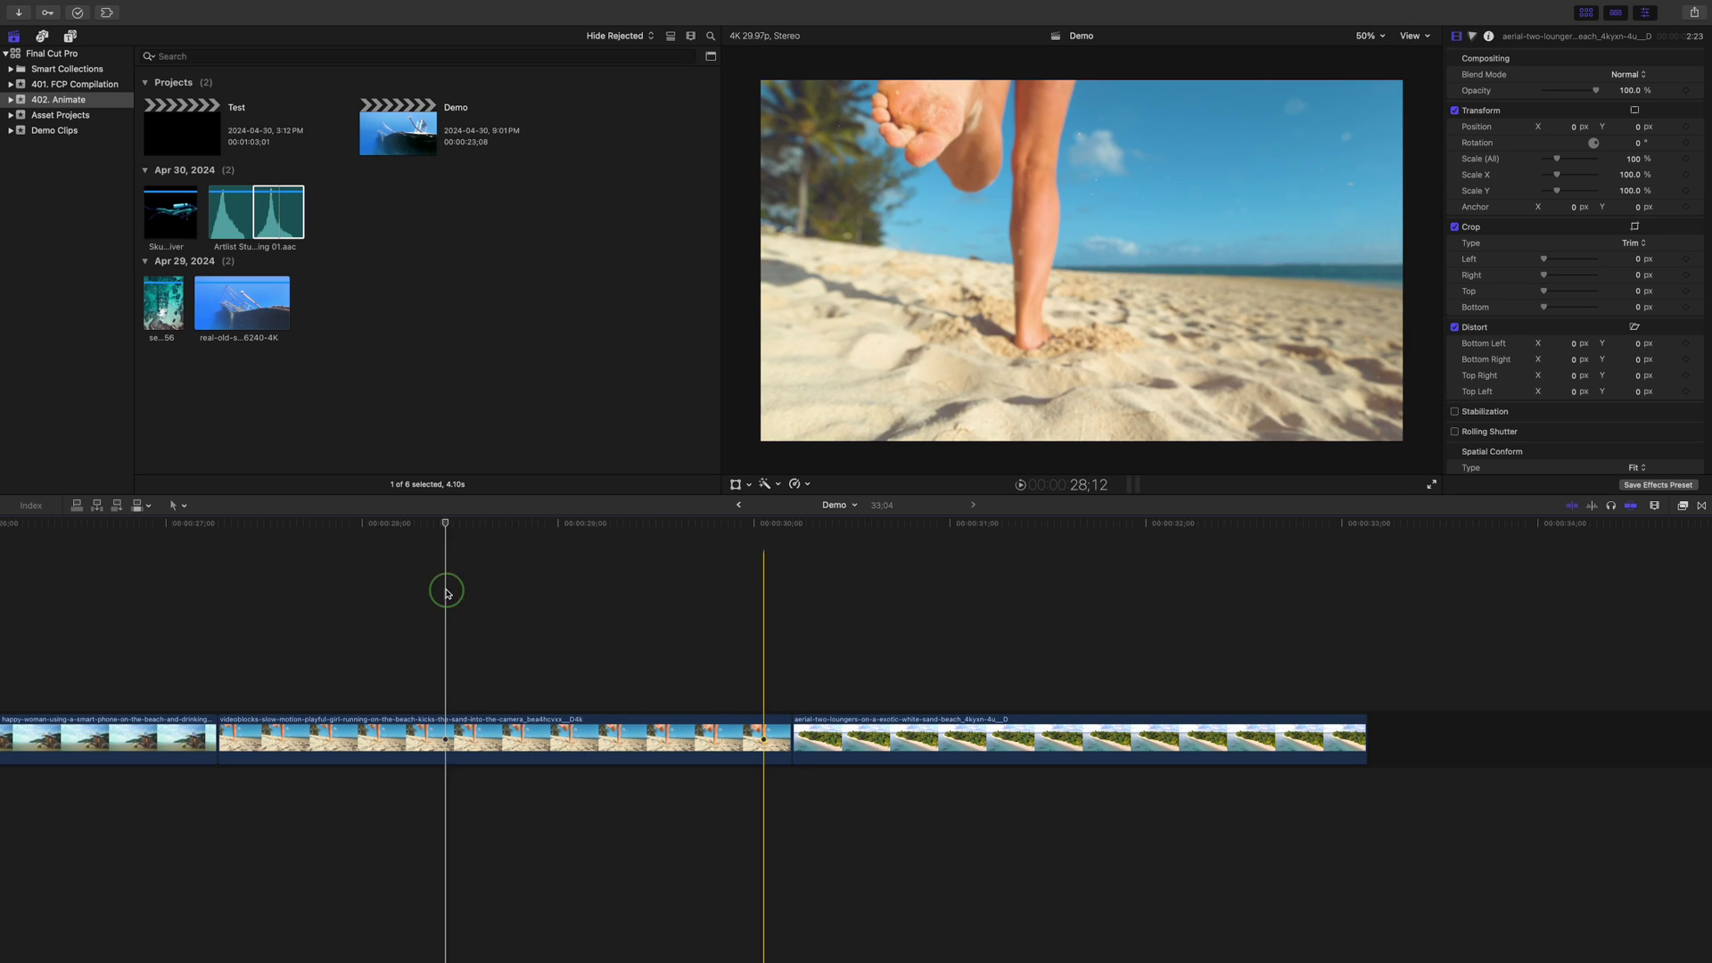
pyautogui.moveTo(445, 591); pyautogui.dragTo(222, 592)
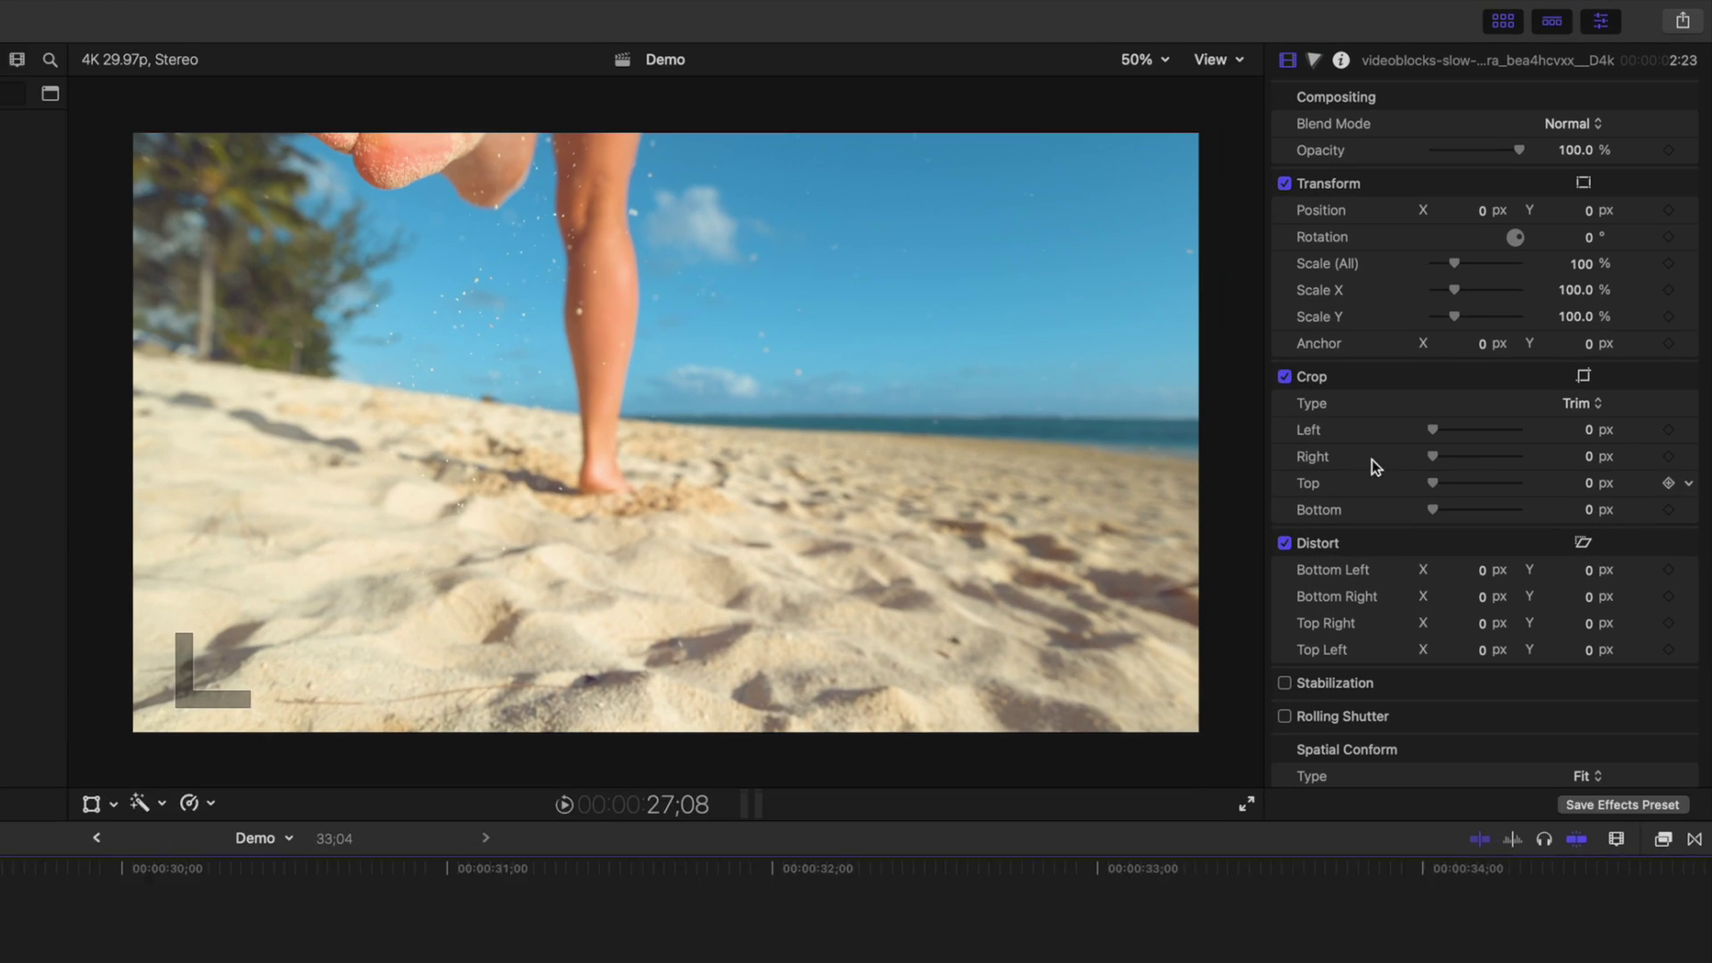
pyautogui.click(1580, 264)
pyautogui.write('120')
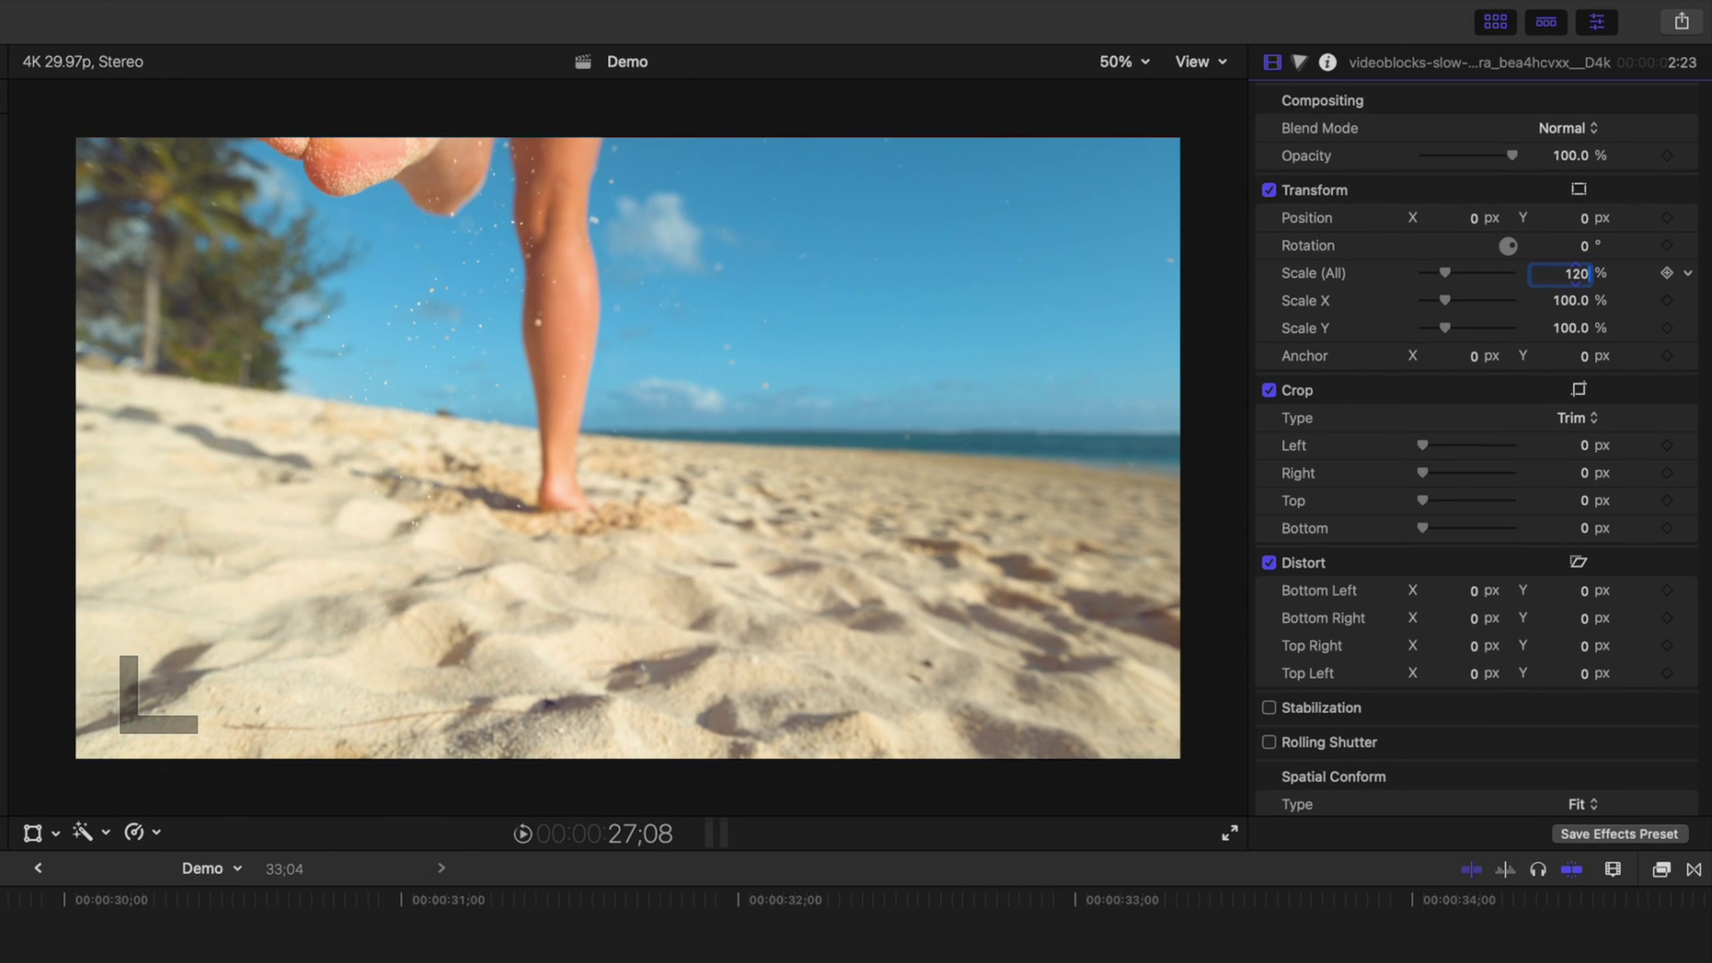
pyautogui.press('Return')
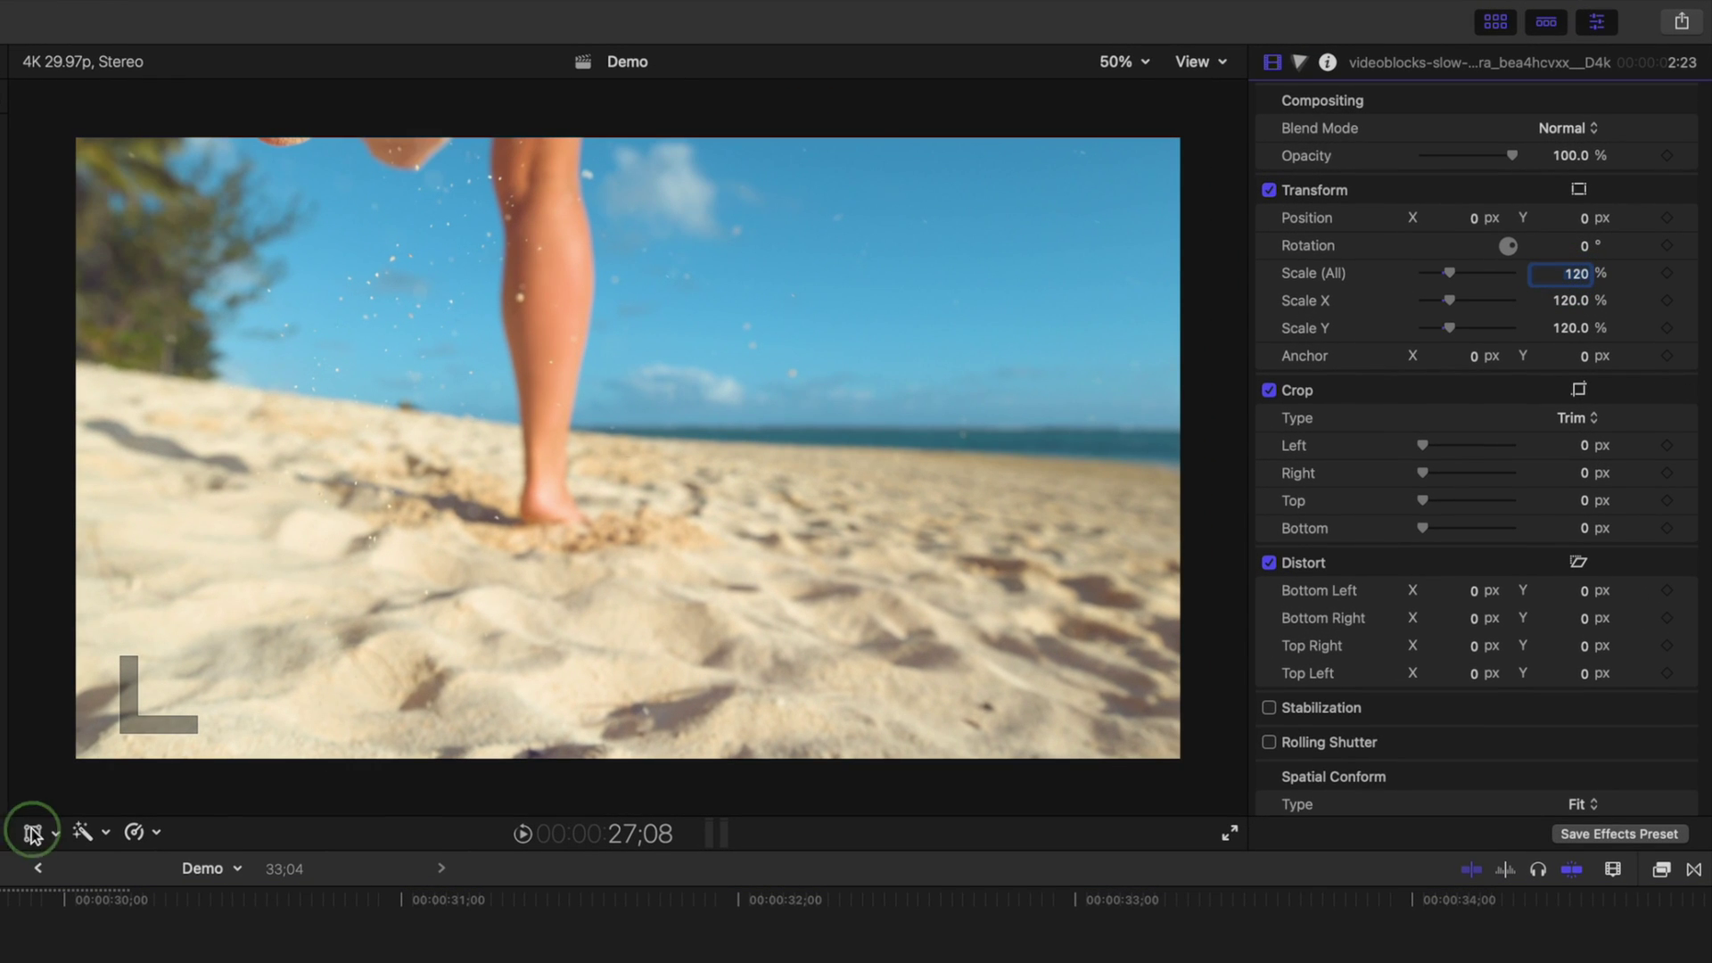
# - Keyframe the running-girl image sliding from right to left, then play the move back
pyautogui.click(32, 833)
pyautogui.moveTo(430, 461); pyautogui.dragTo(537, 474)
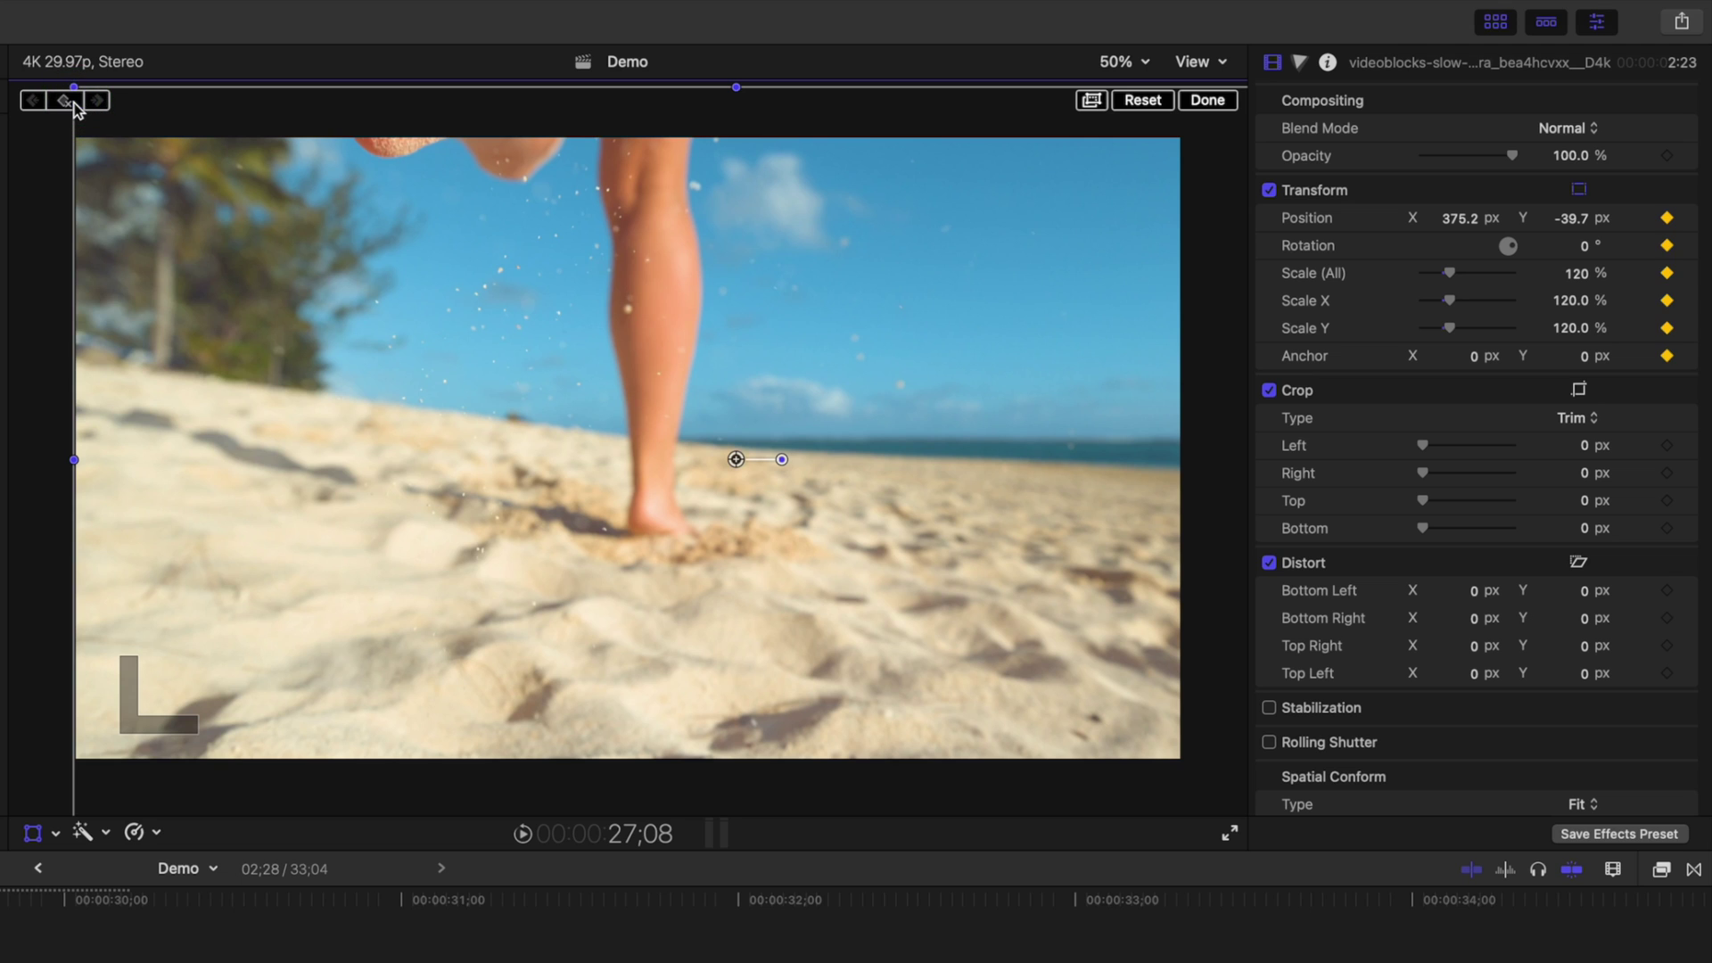
pyautogui.press('Down')
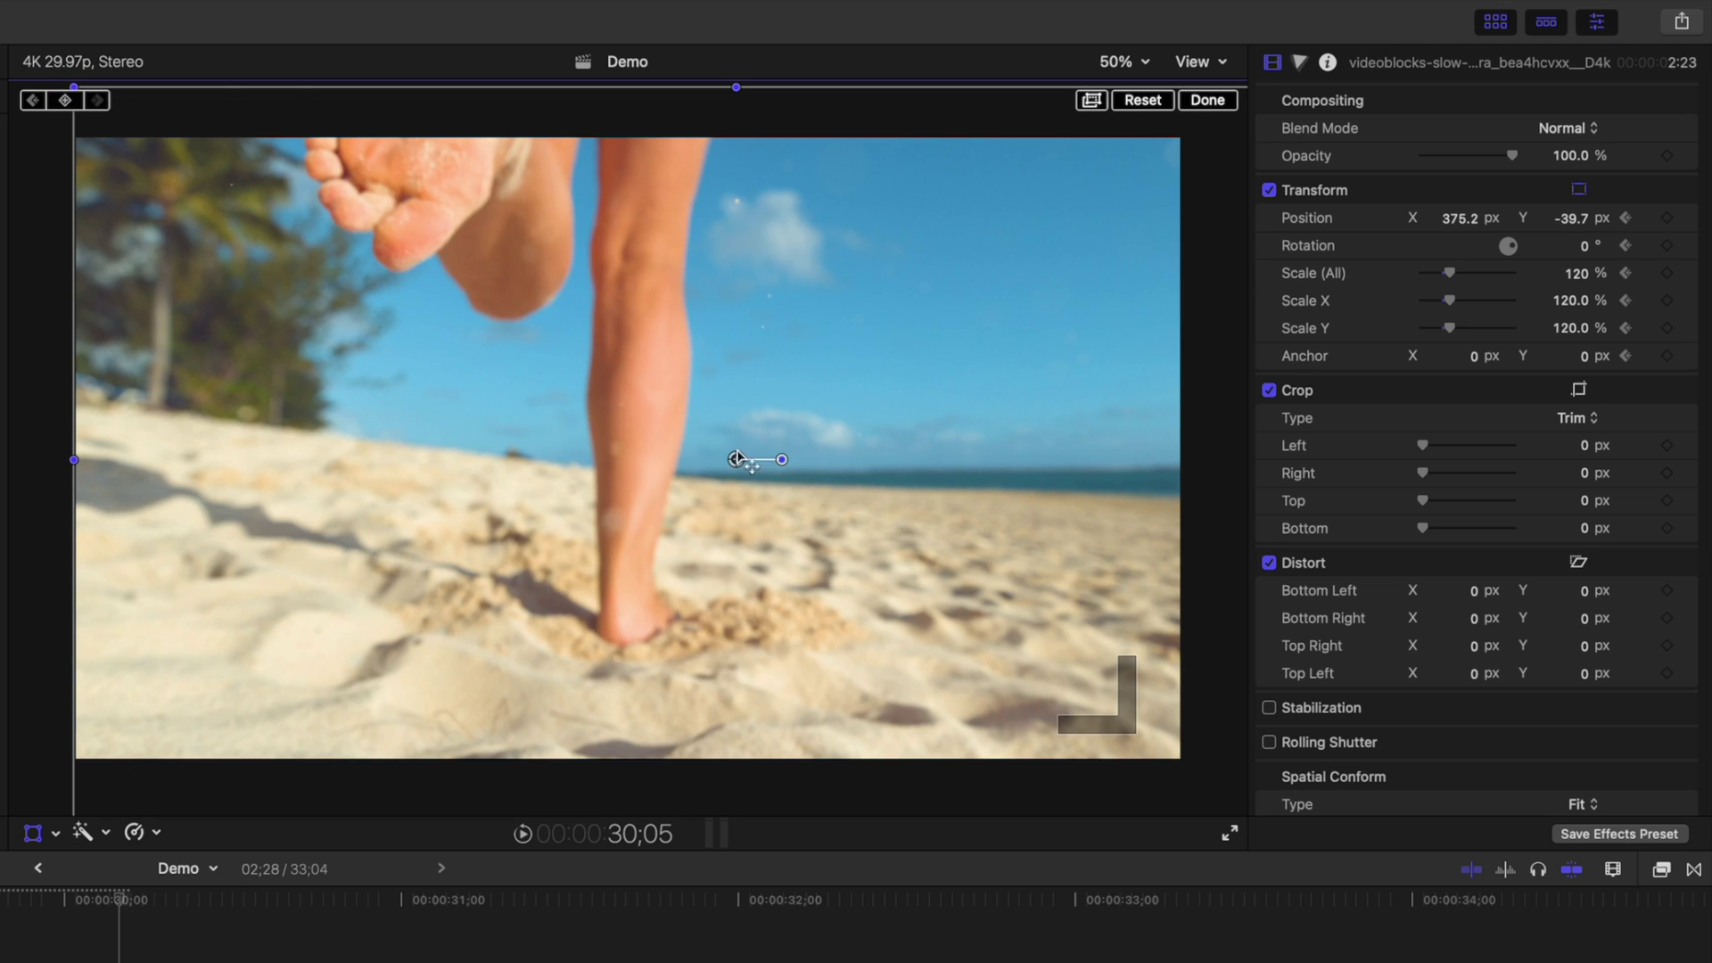
pyautogui.moveTo(736, 460); pyautogui.dragTo(522, 461)
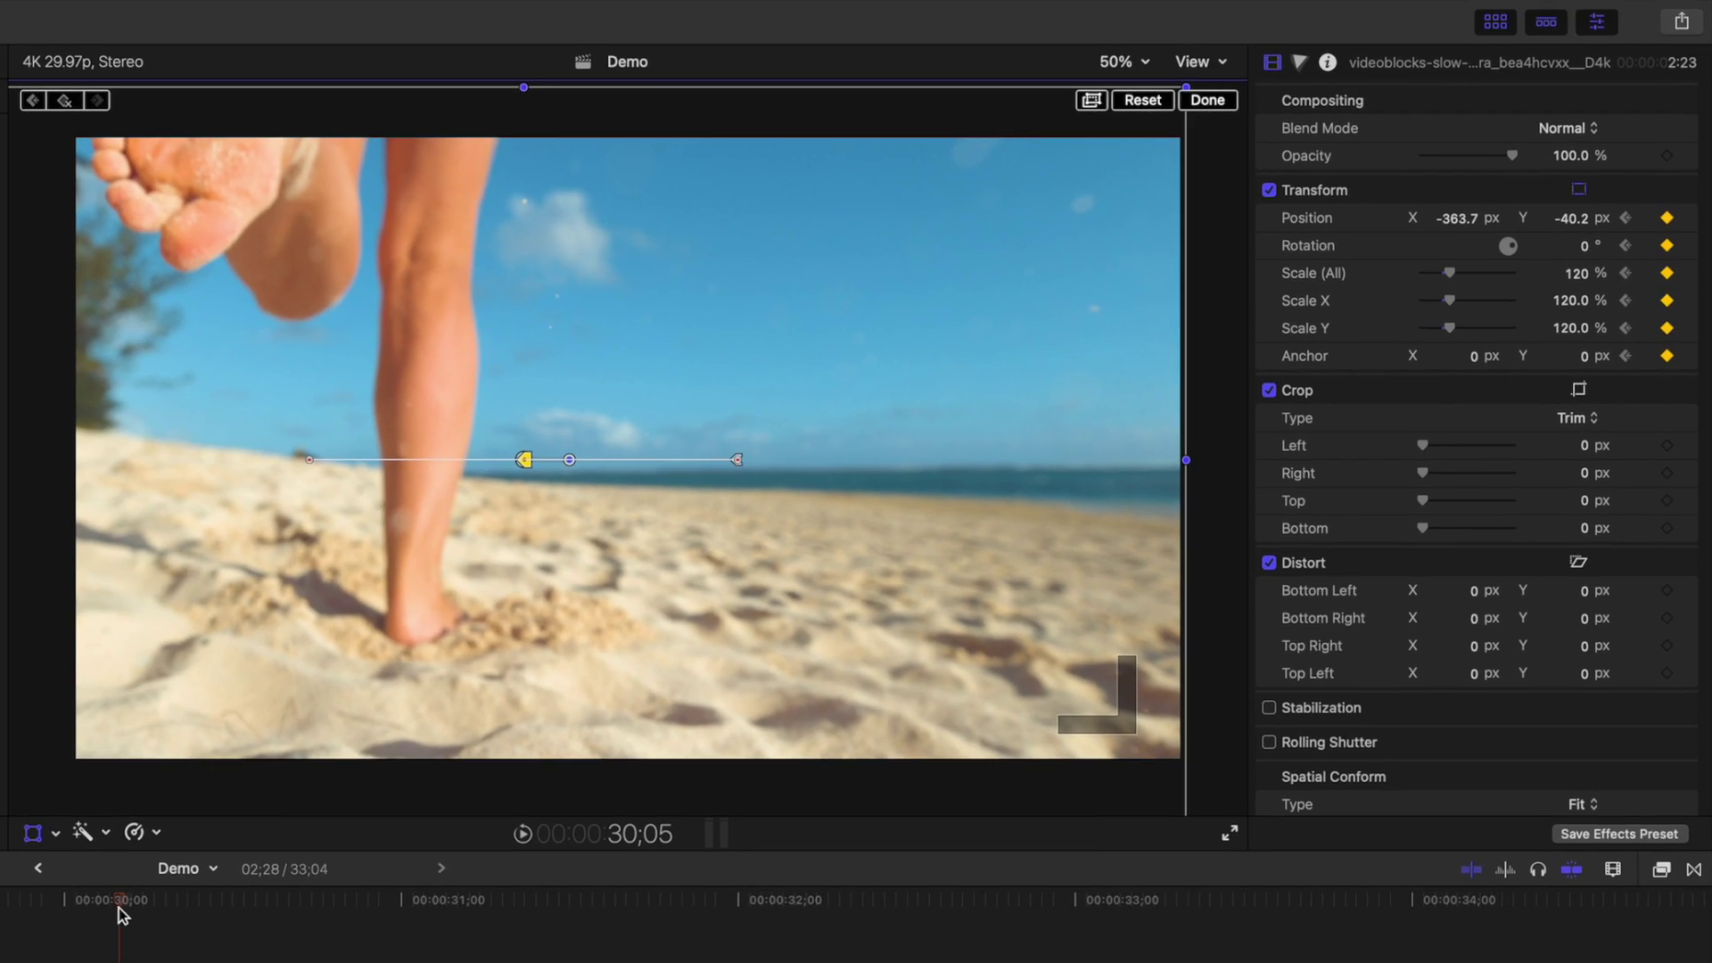
pyautogui.moveTo(118, 914); pyautogui.dragTo(8, 913)
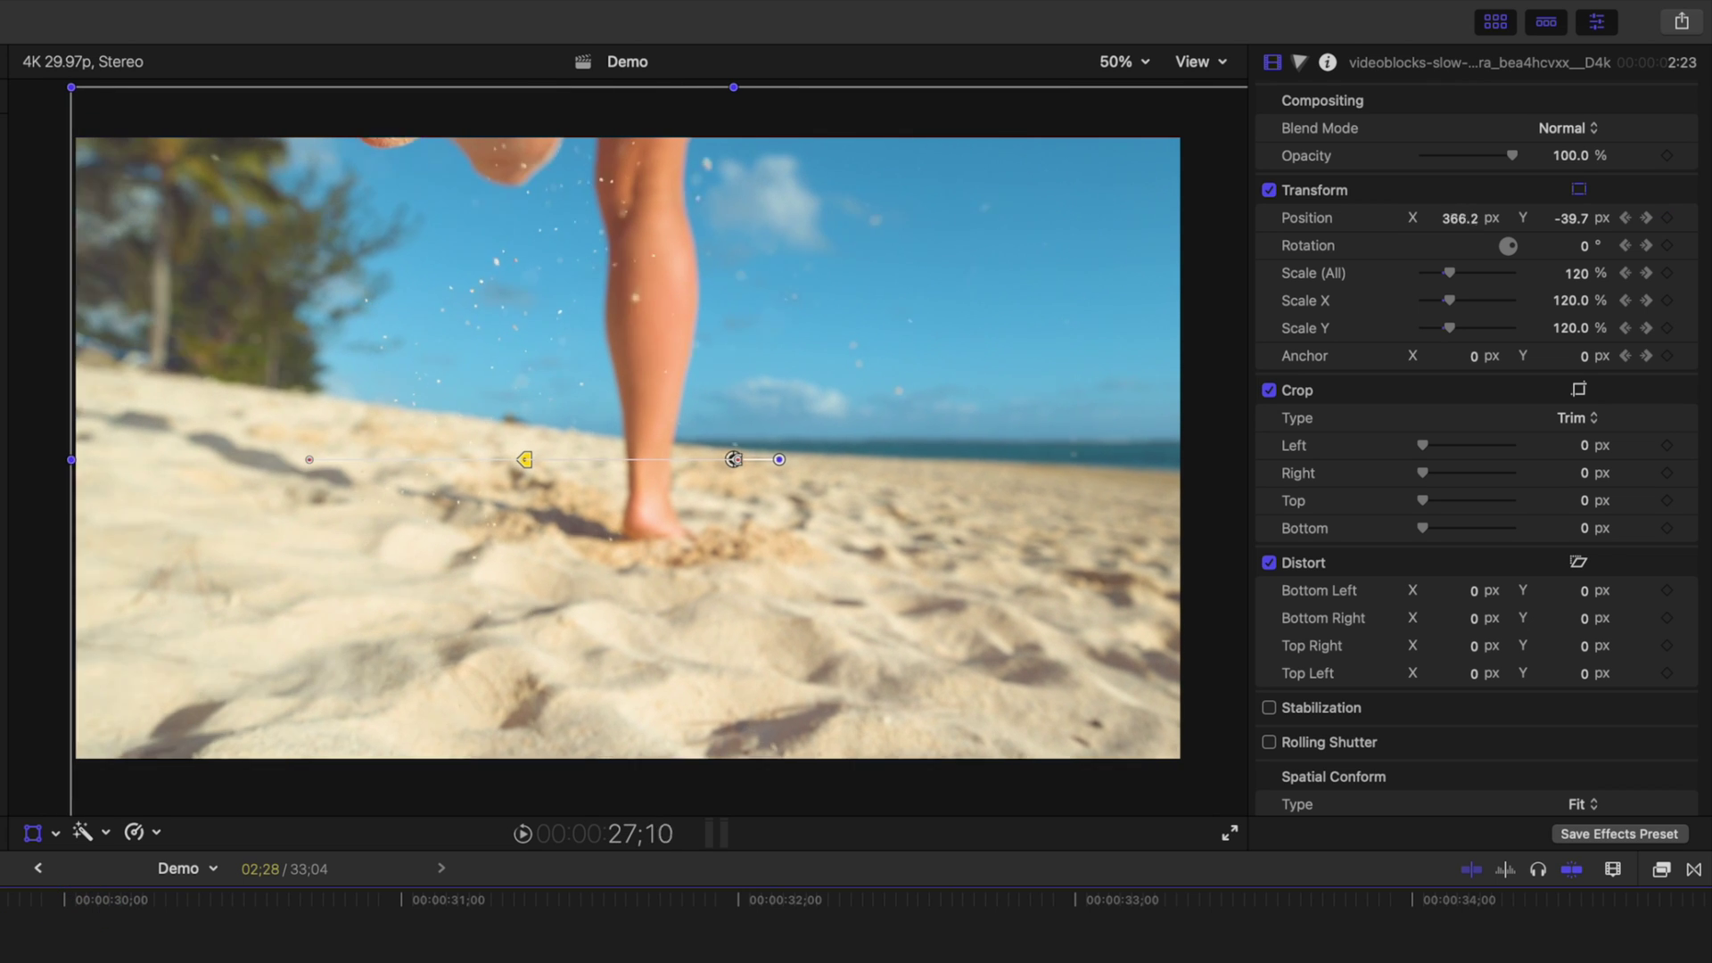
pyautogui.press('space')
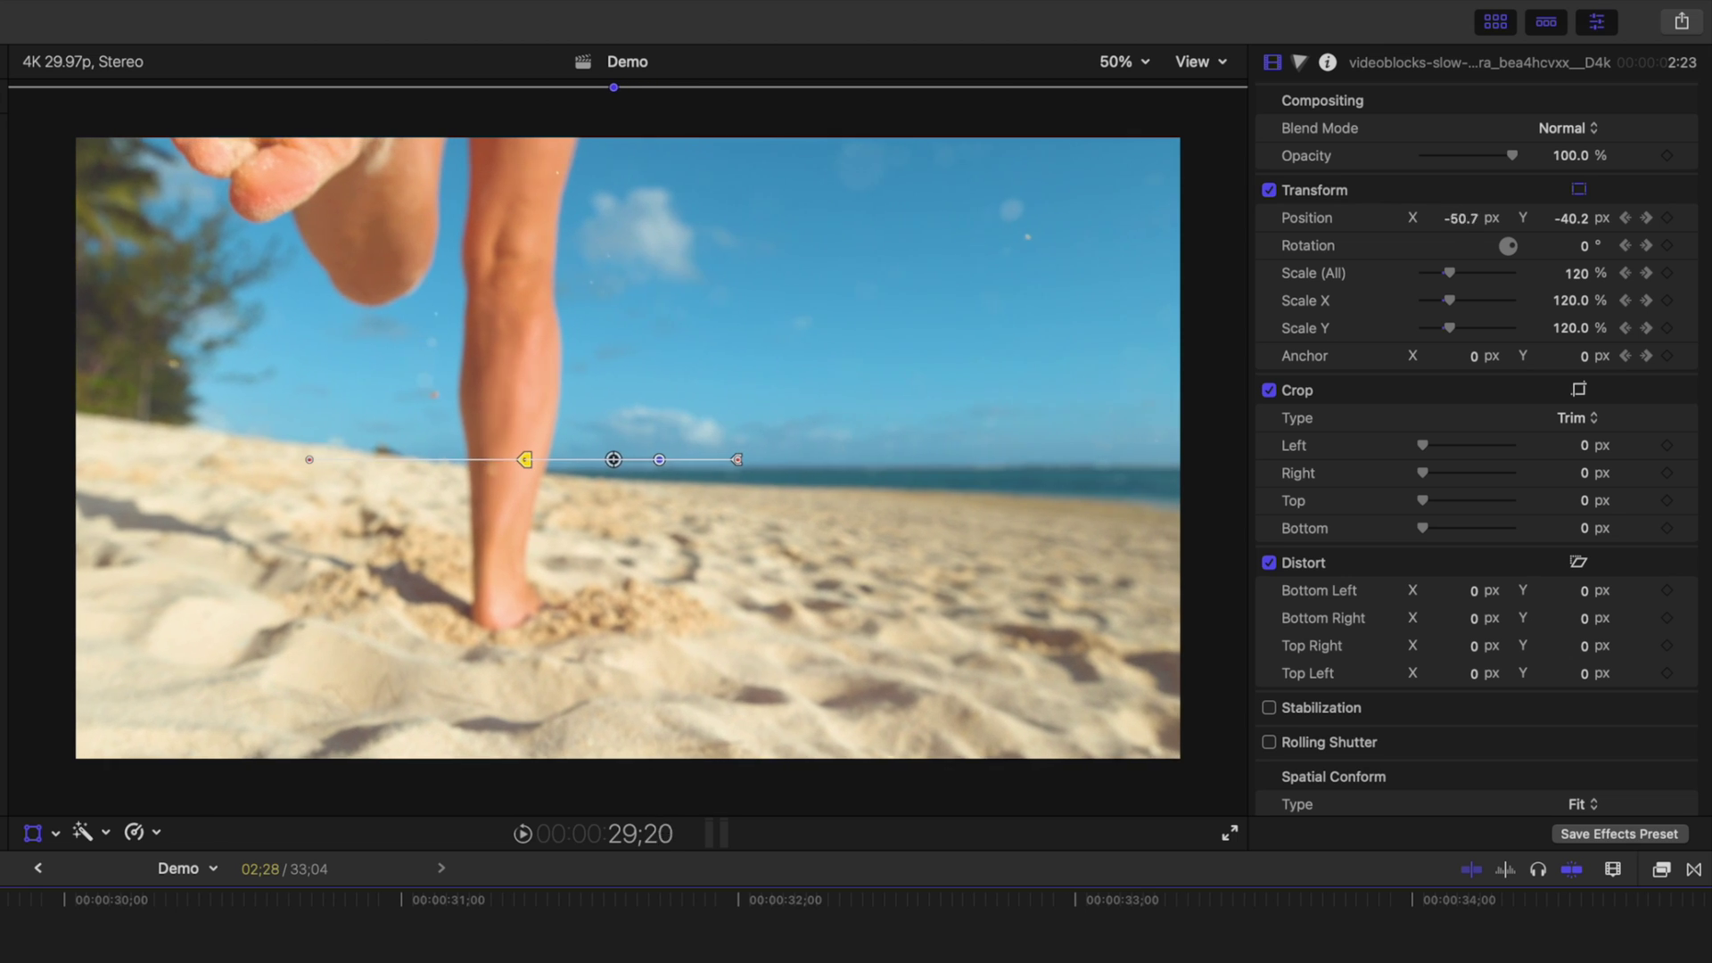
pyautogui.press('space')
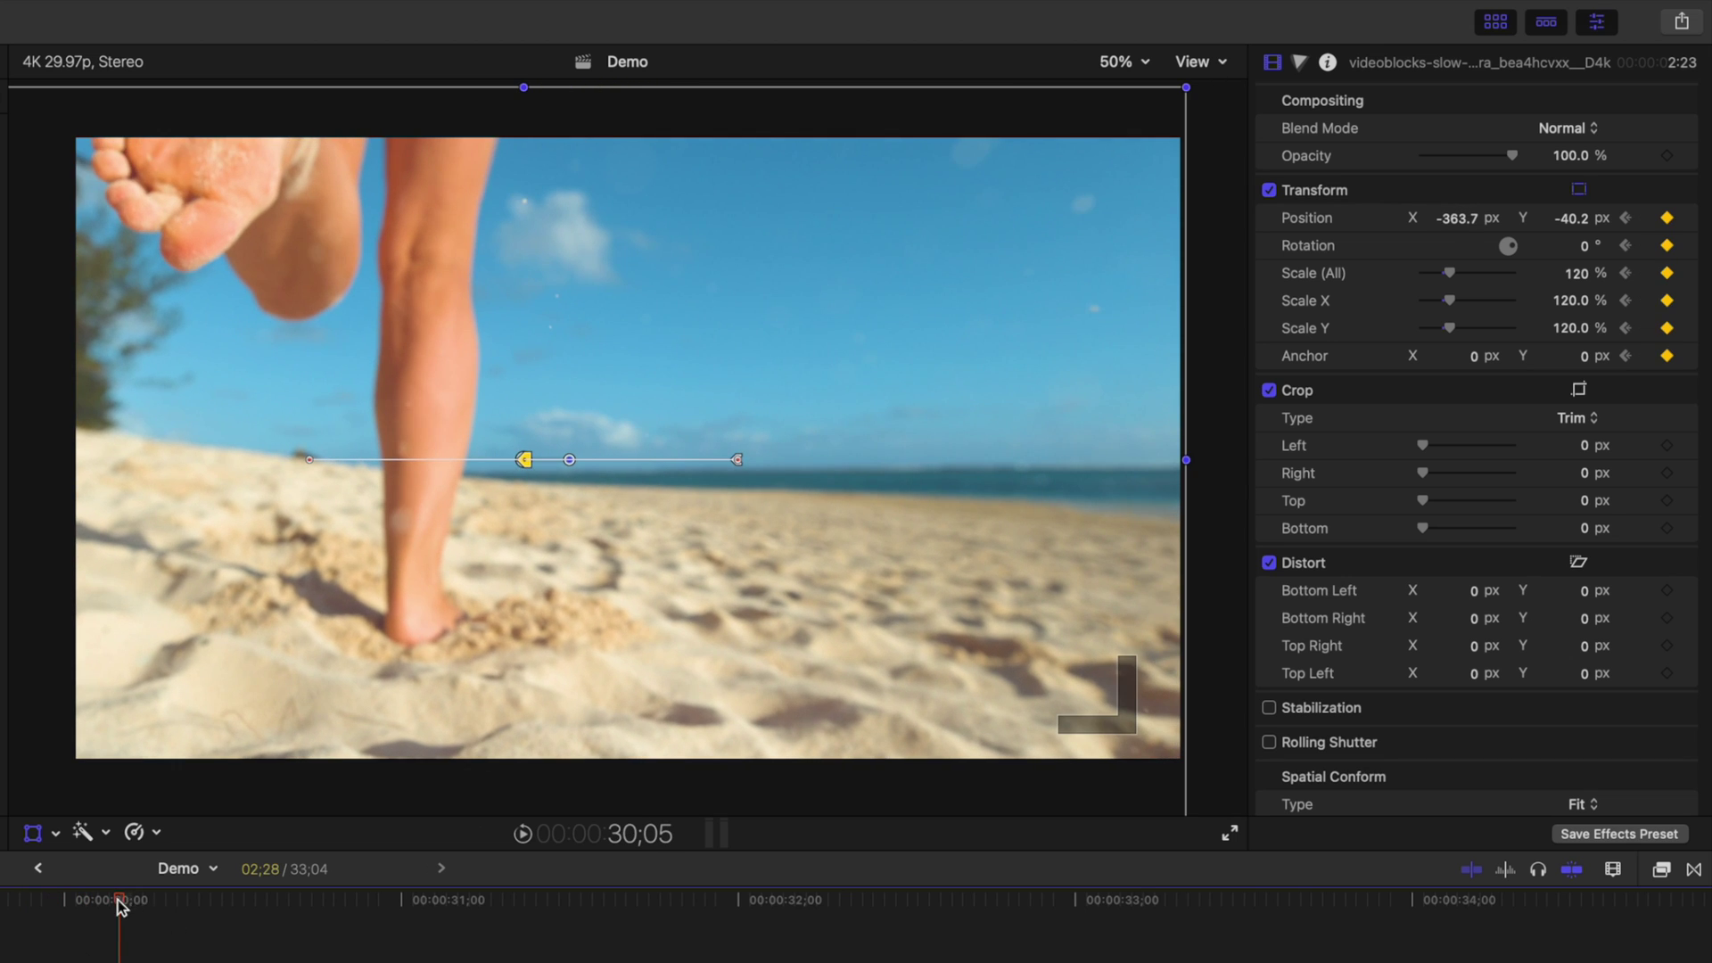
# - Scale the aerial island clip to 120%, keyframe its position, and reshape the motion path curve
pyautogui.moveTo(119, 907); pyautogui.dragTo(128, 908)
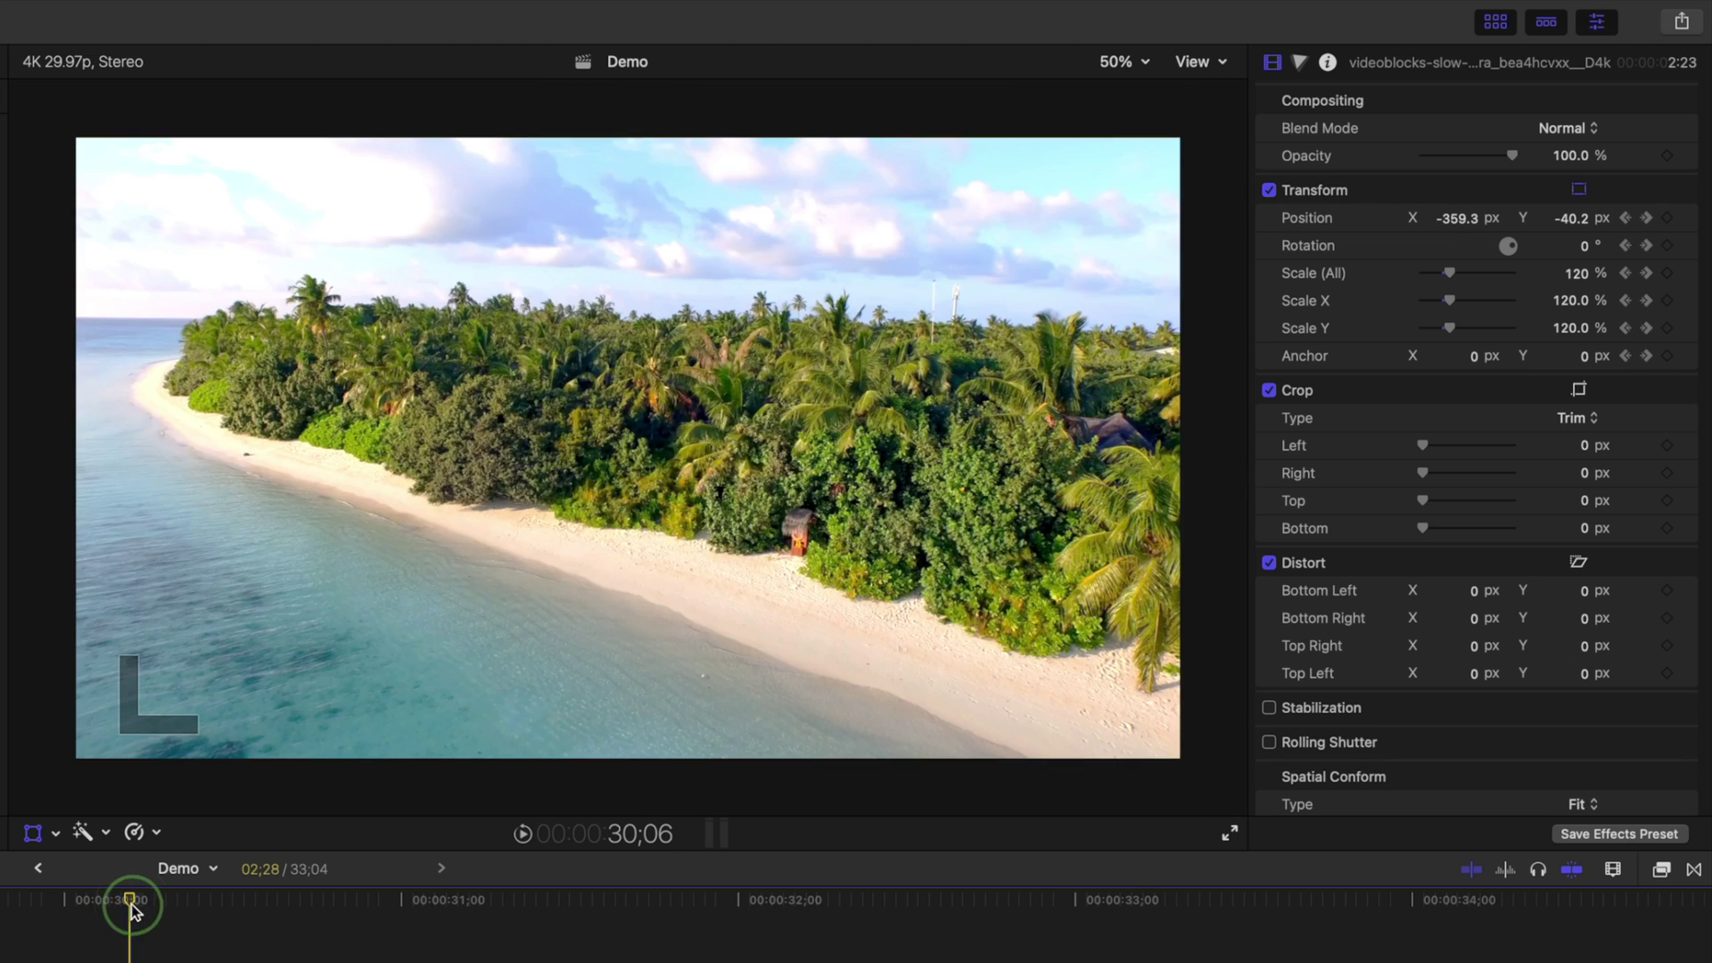
pyautogui.click(1579, 276)
pyautogui.write('120')
pyautogui.press('Return')
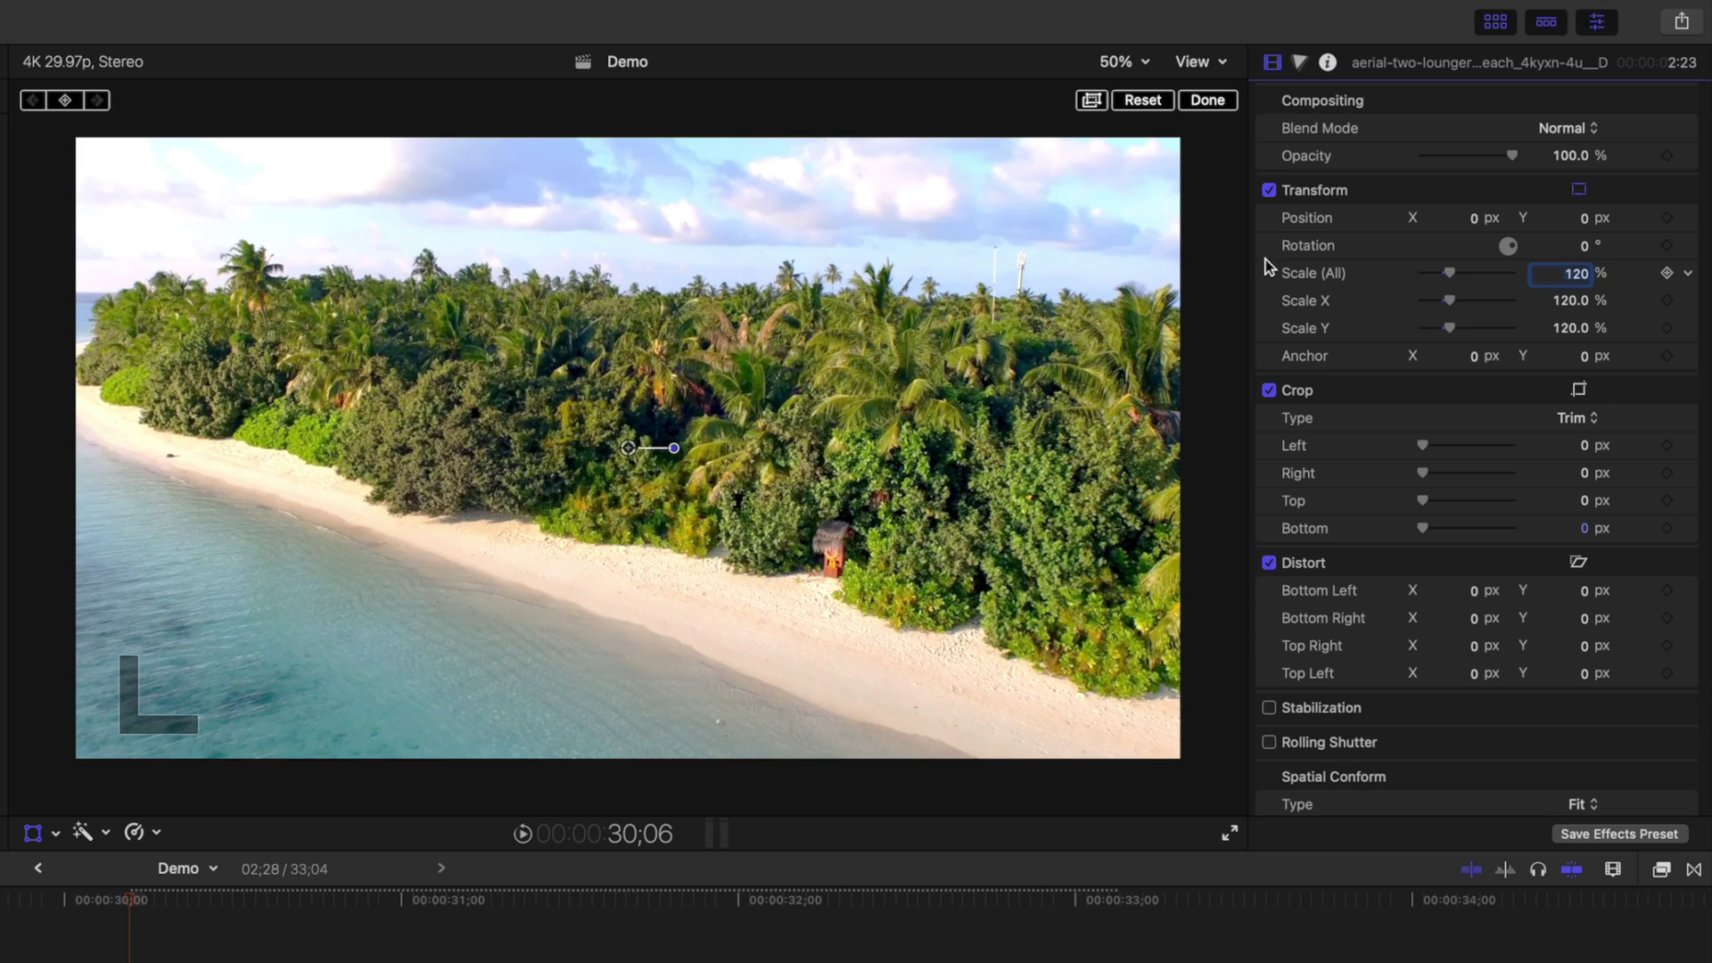
pyautogui.moveTo(629, 446)
pyautogui.mouseDown()
pyautogui.moveTo(734, 447)
pyautogui.moveTo(523, 443)
pyautogui.mouseUp()
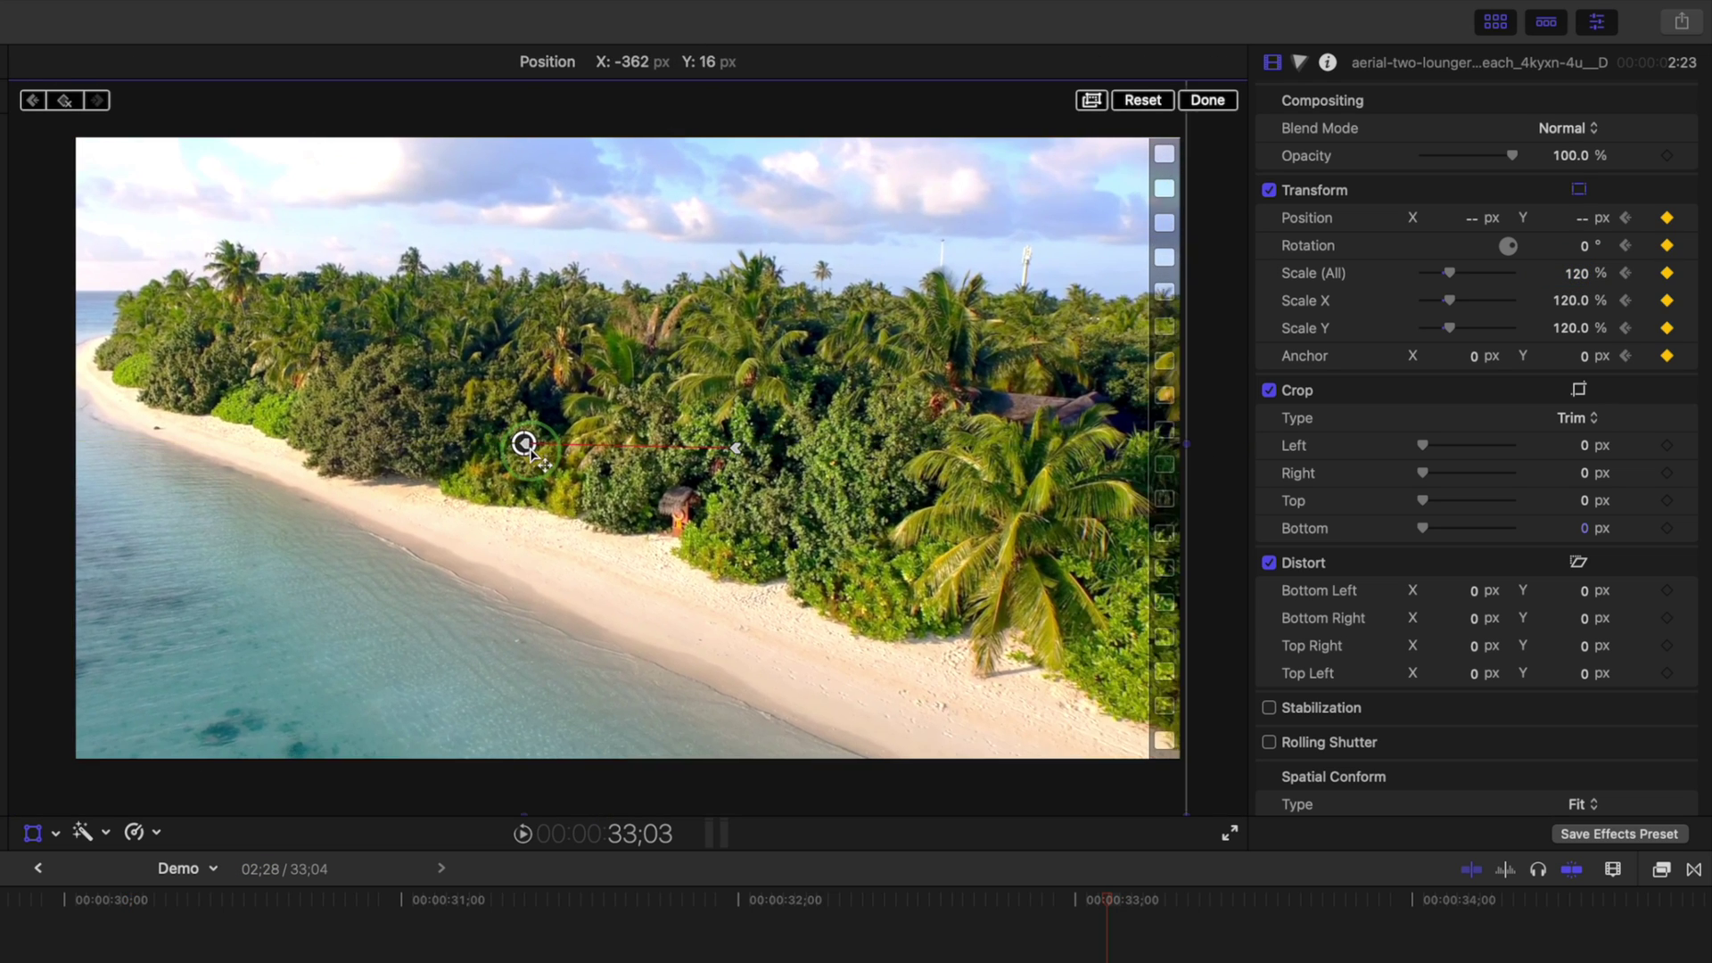
pyautogui.click(735, 449)
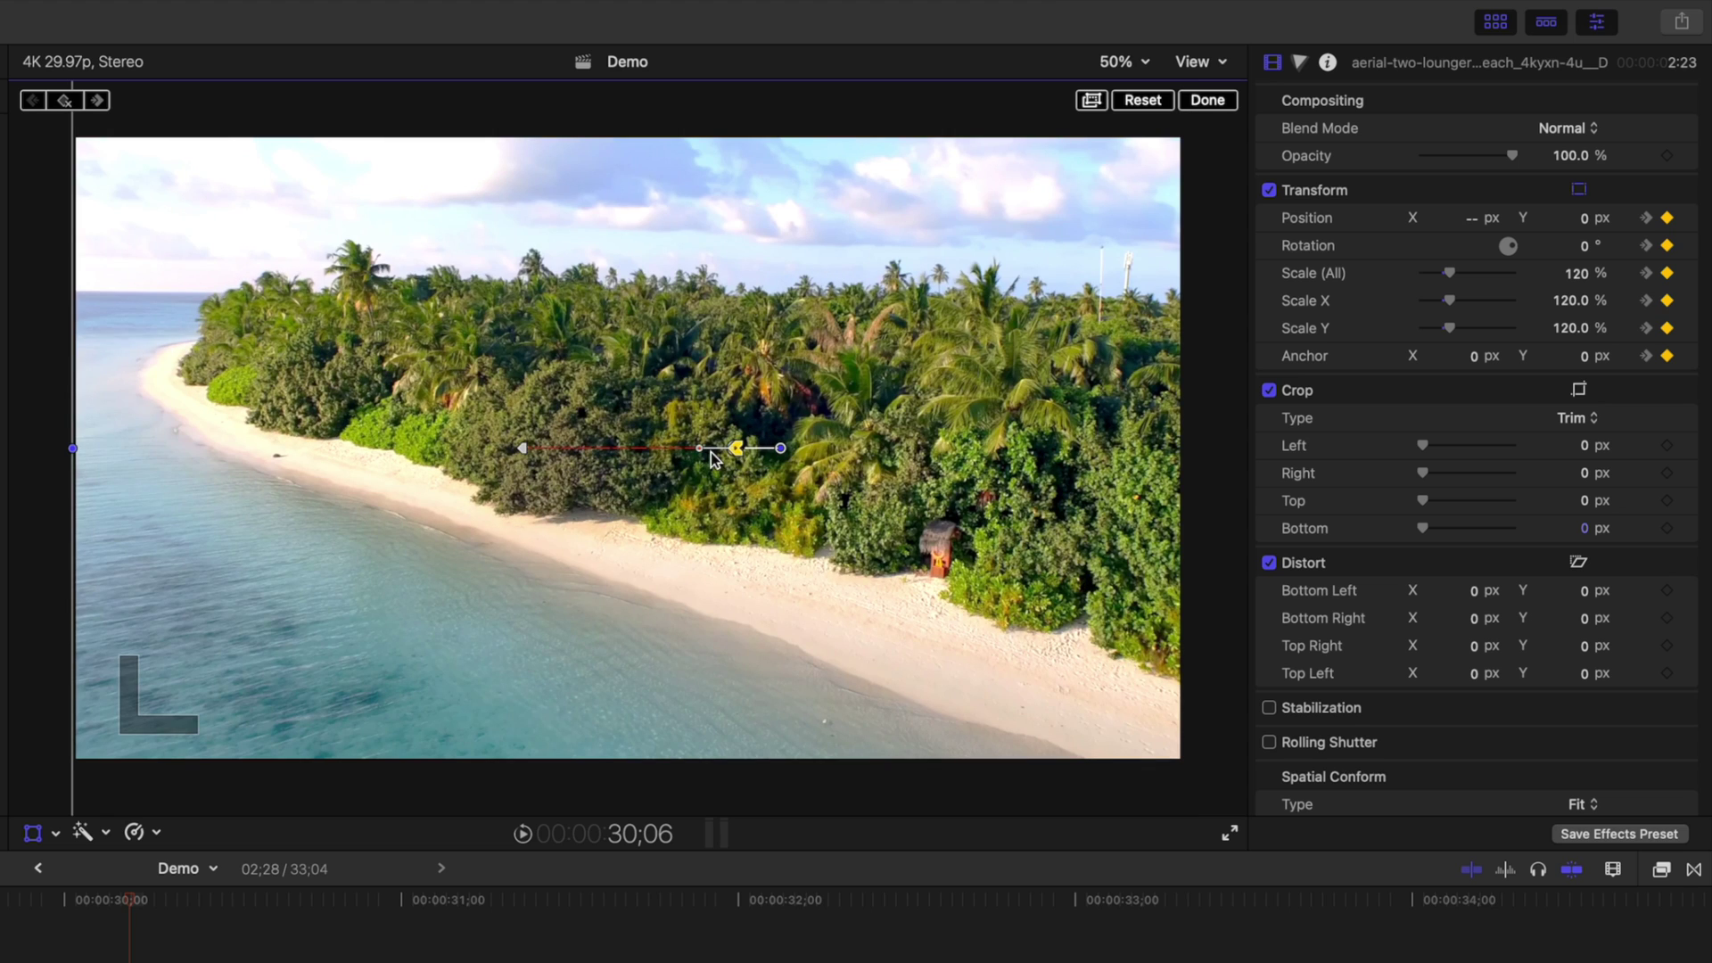
pyautogui.moveTo(697, 449); pyautogui.dragTo(641, 443)
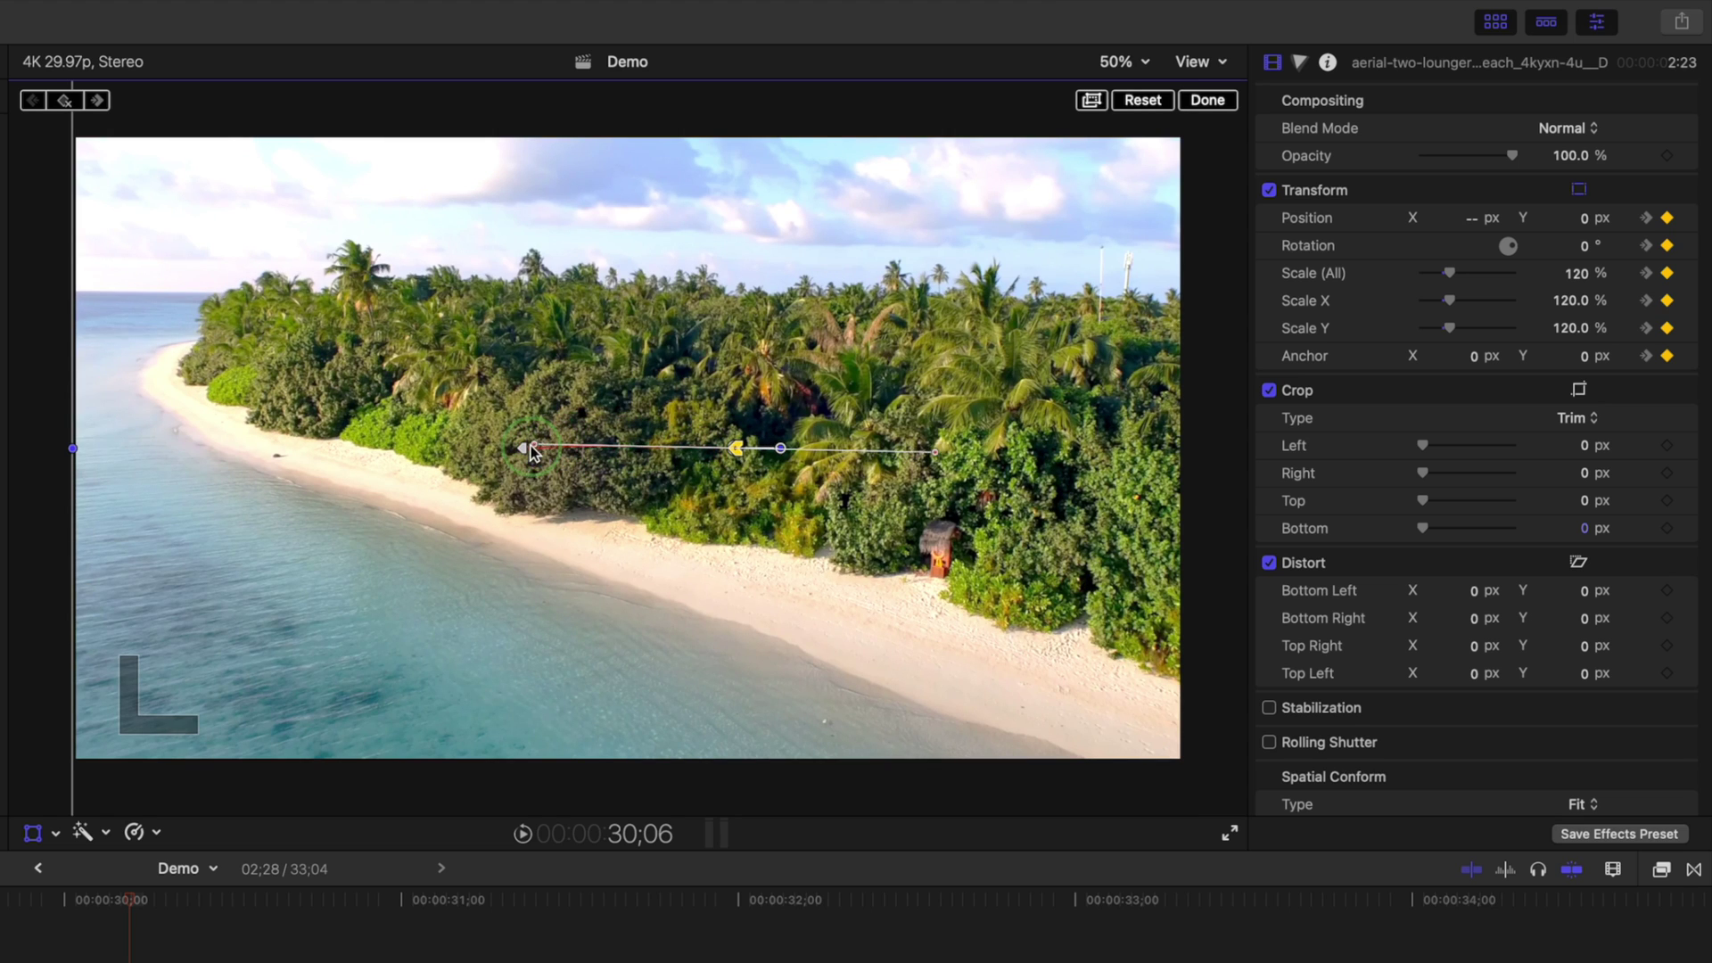
pyautogui.moveTo(531, 452); pyautogui.dragTo(526, 459)
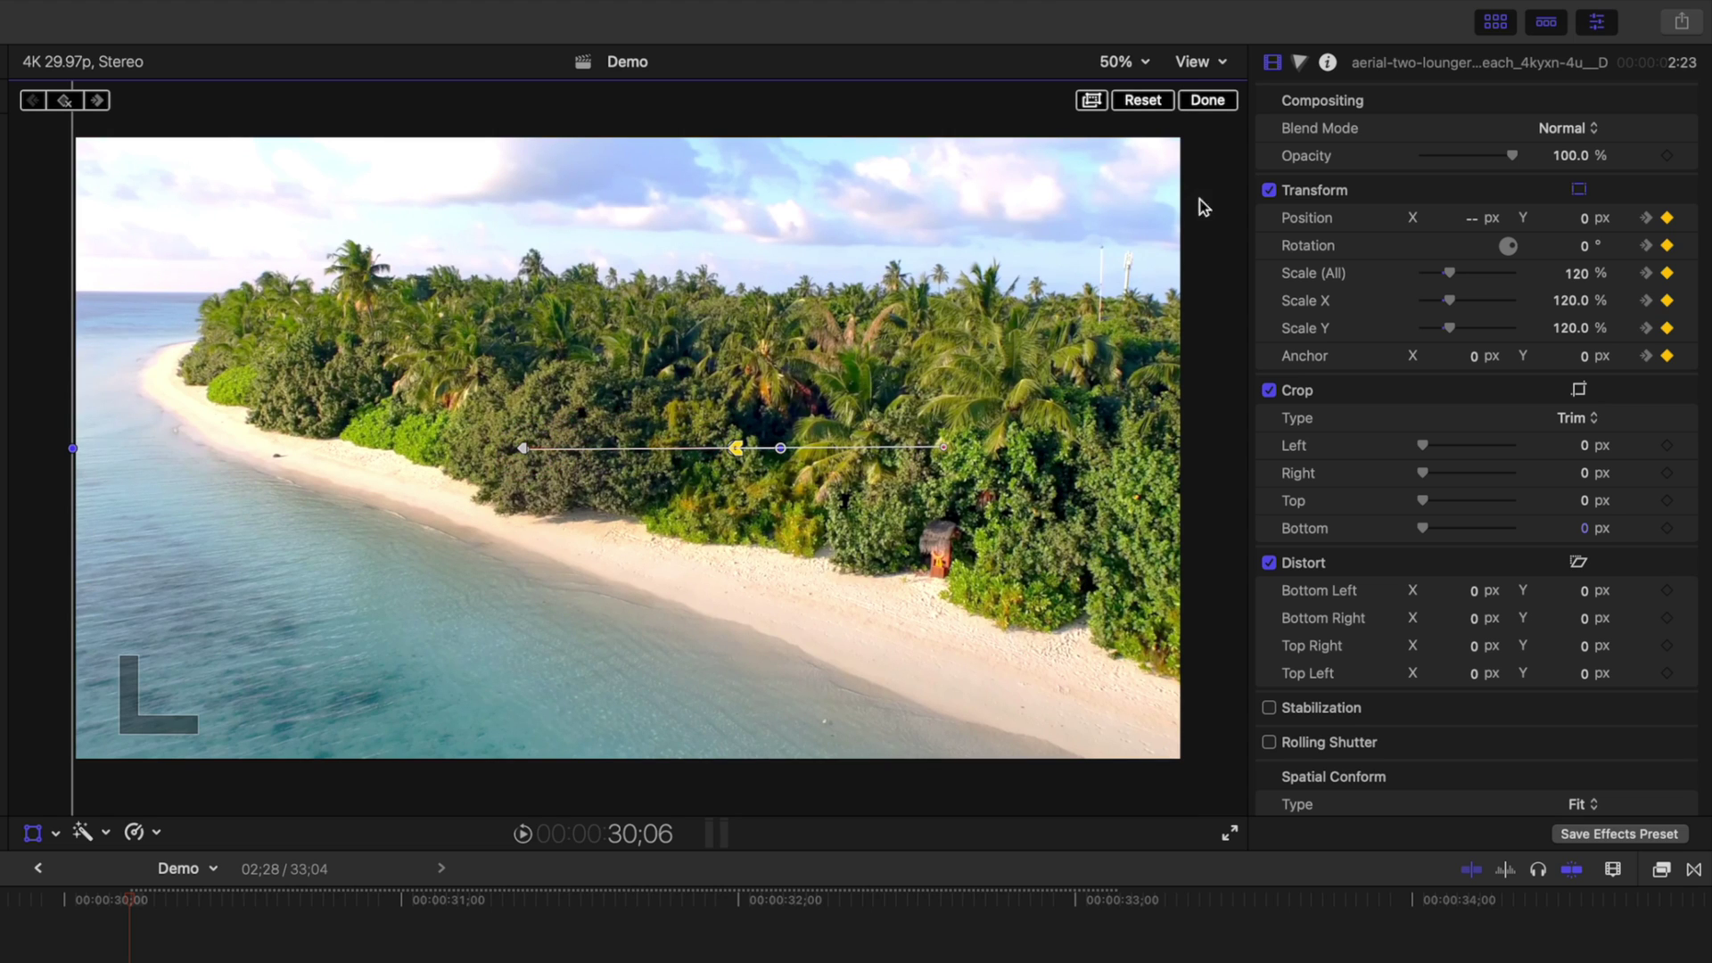
pyautogui.click(1188, 102)
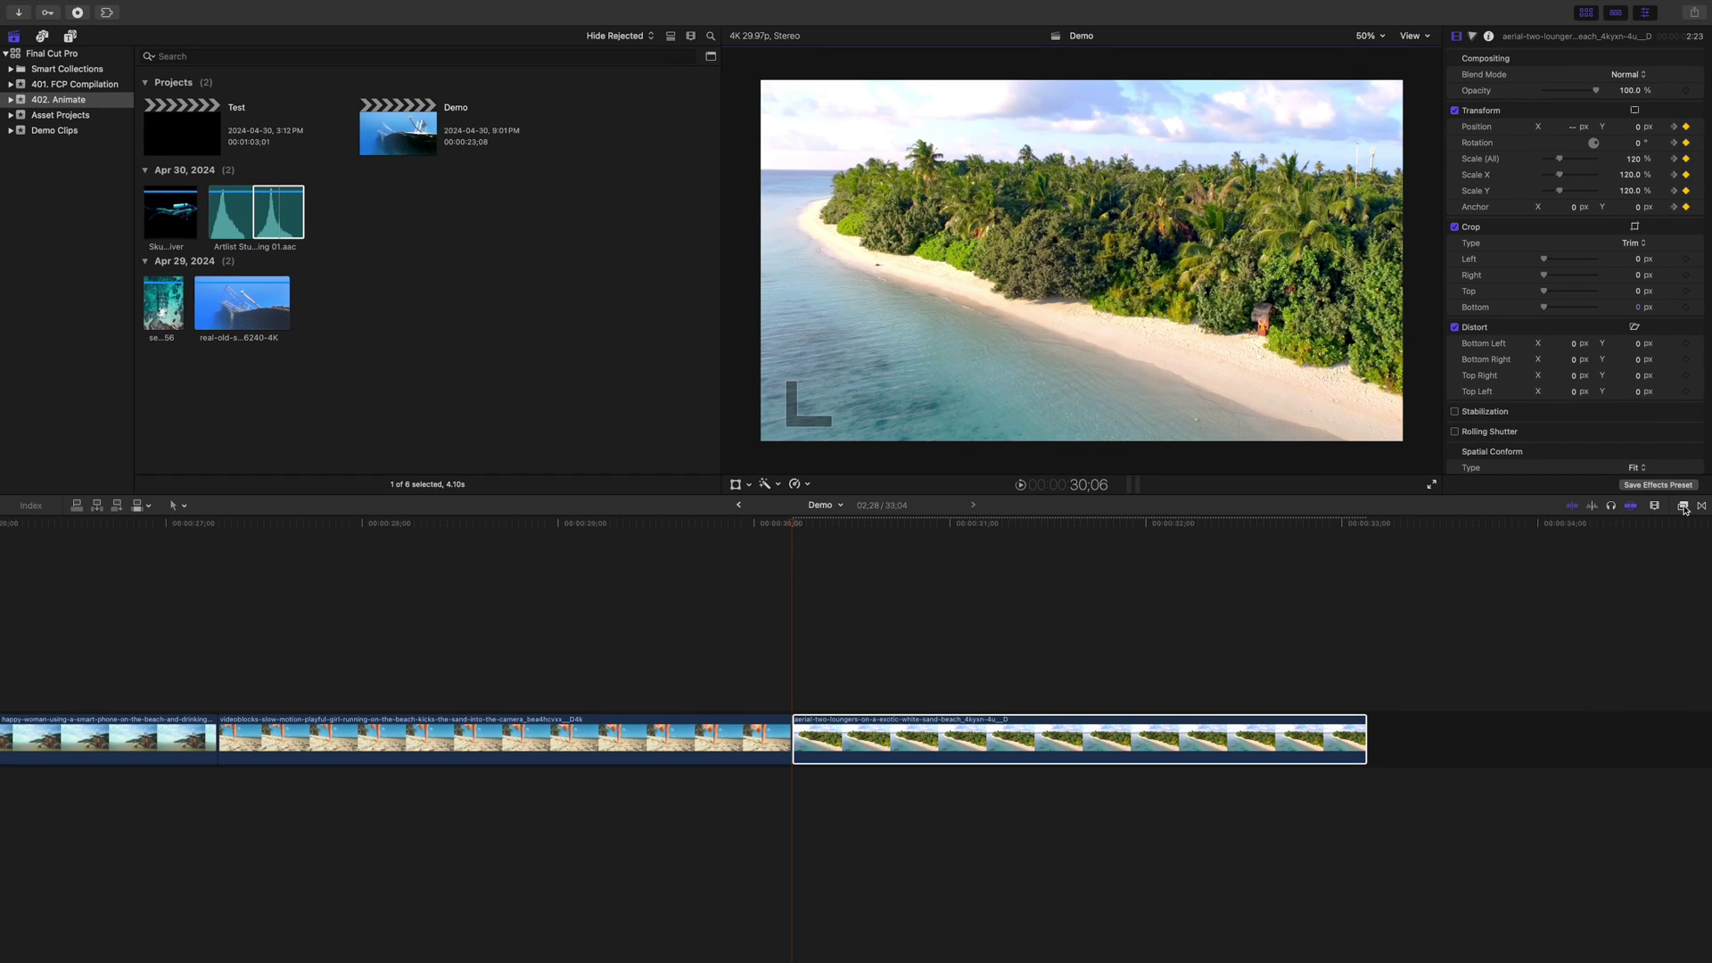
# - Drop Directional blur onto the running-girl and aerial island clips, then reselect the running-girl clip
pyautogui.click(1684, 505)
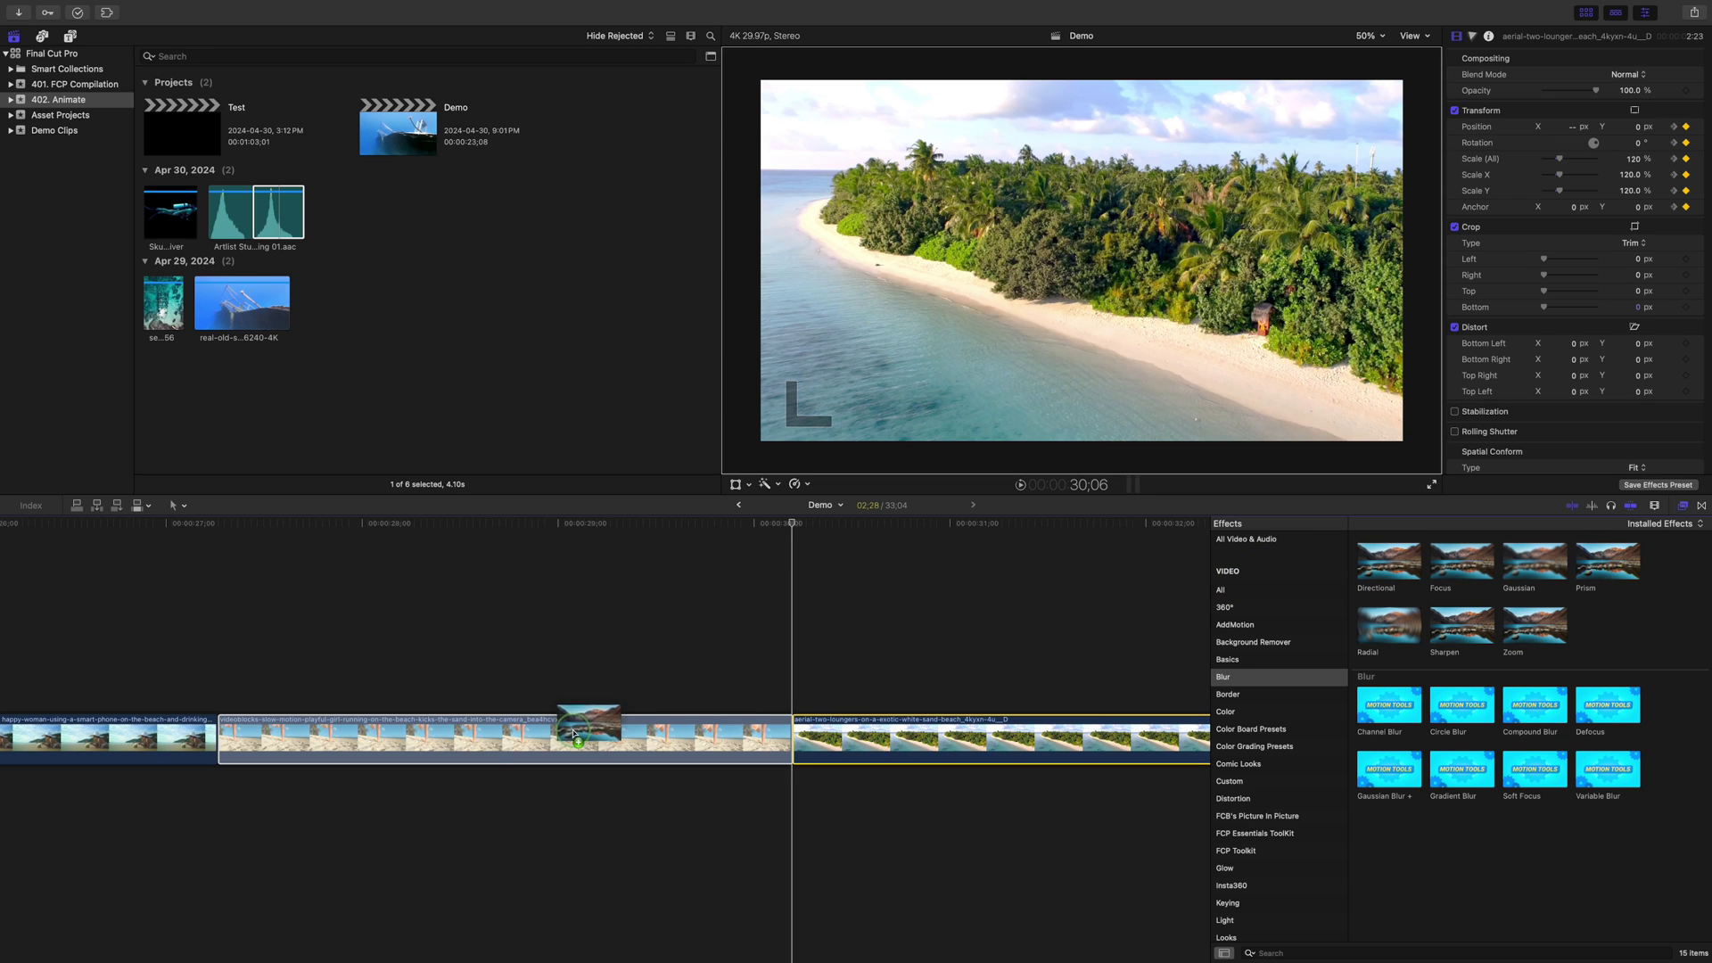
pyautogui.moveTo(1372, 573); pyautogui.dragTo(580, 736)
pyautogui.moveTo(1377, 573); pyautogui.dragTo(969, 736)
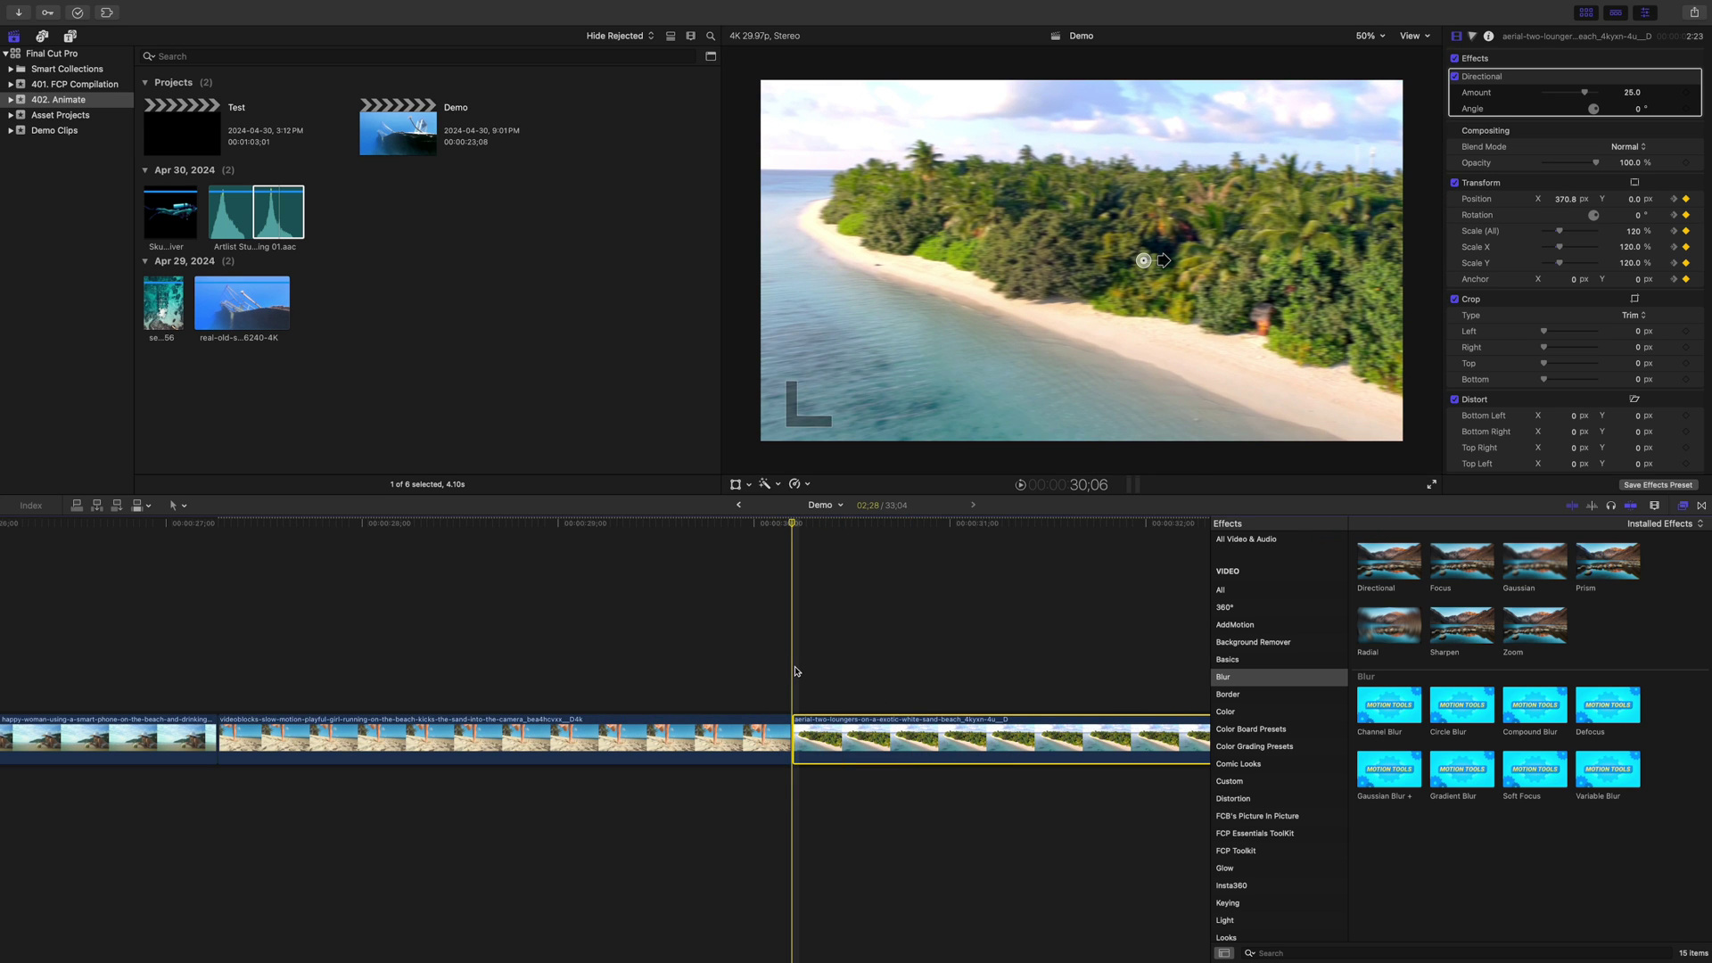
pyautogui.click(726, 743)
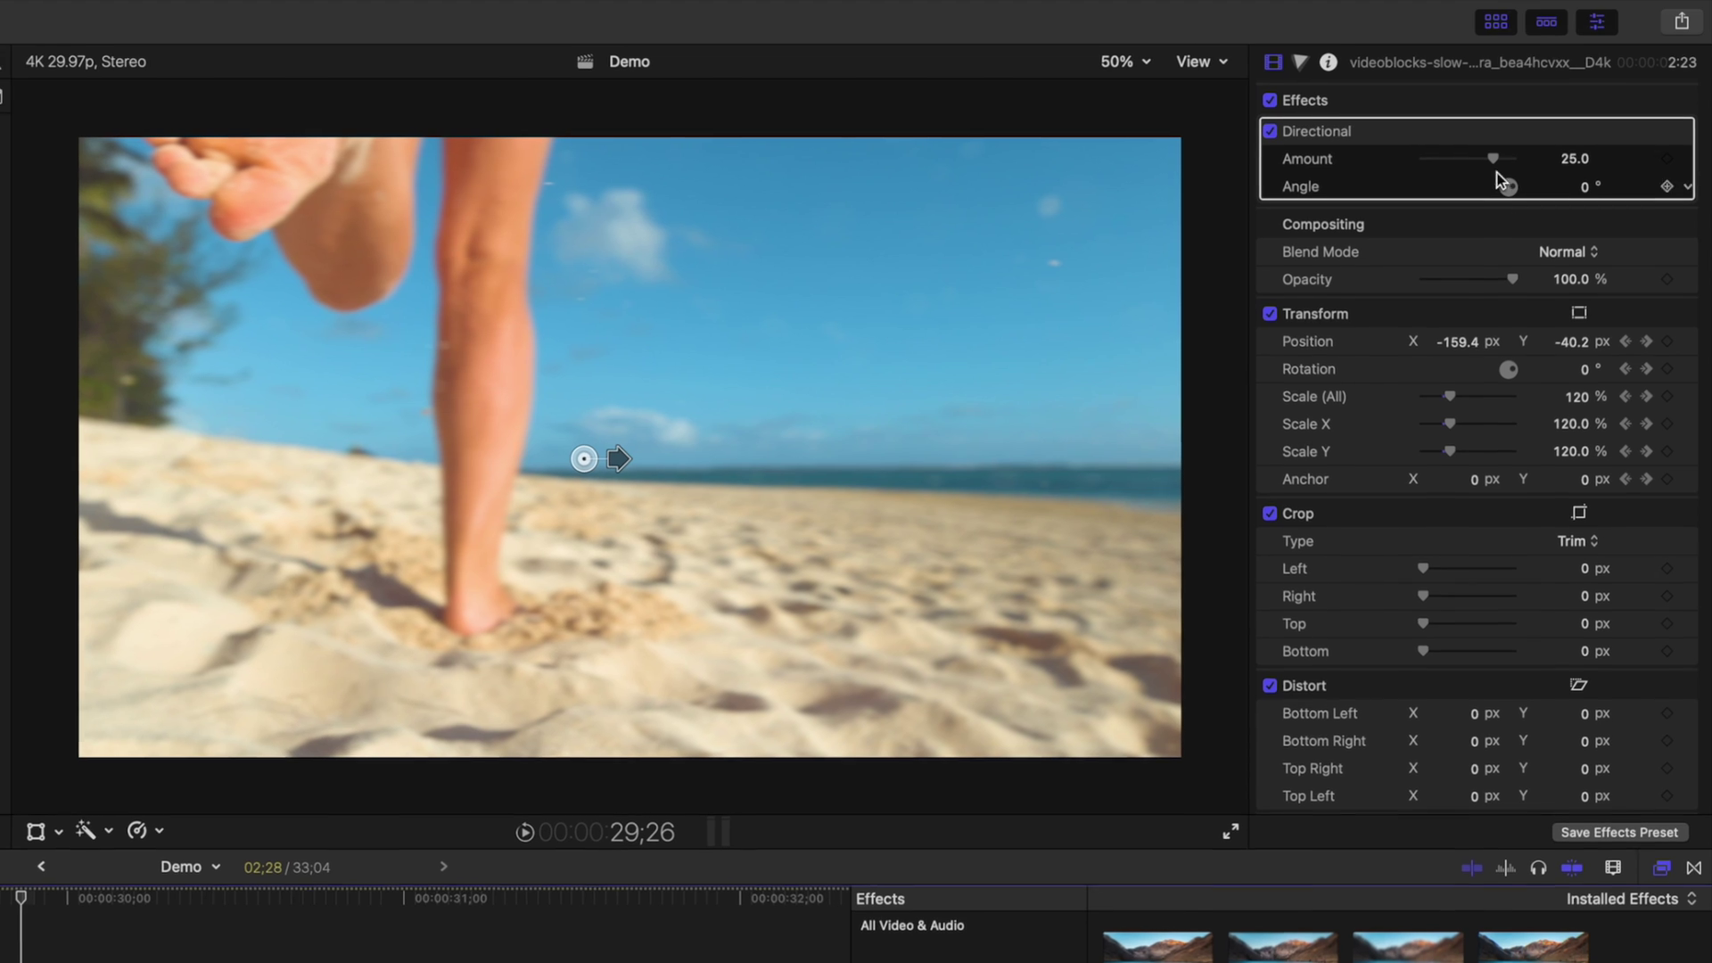
# - Keyframe the running-girl clip's Directional Blur Amount from 0 up to 100 at its last frame
pyautogui.moveTo(1584, 92); pyautogui.dragTo(1564, 93)
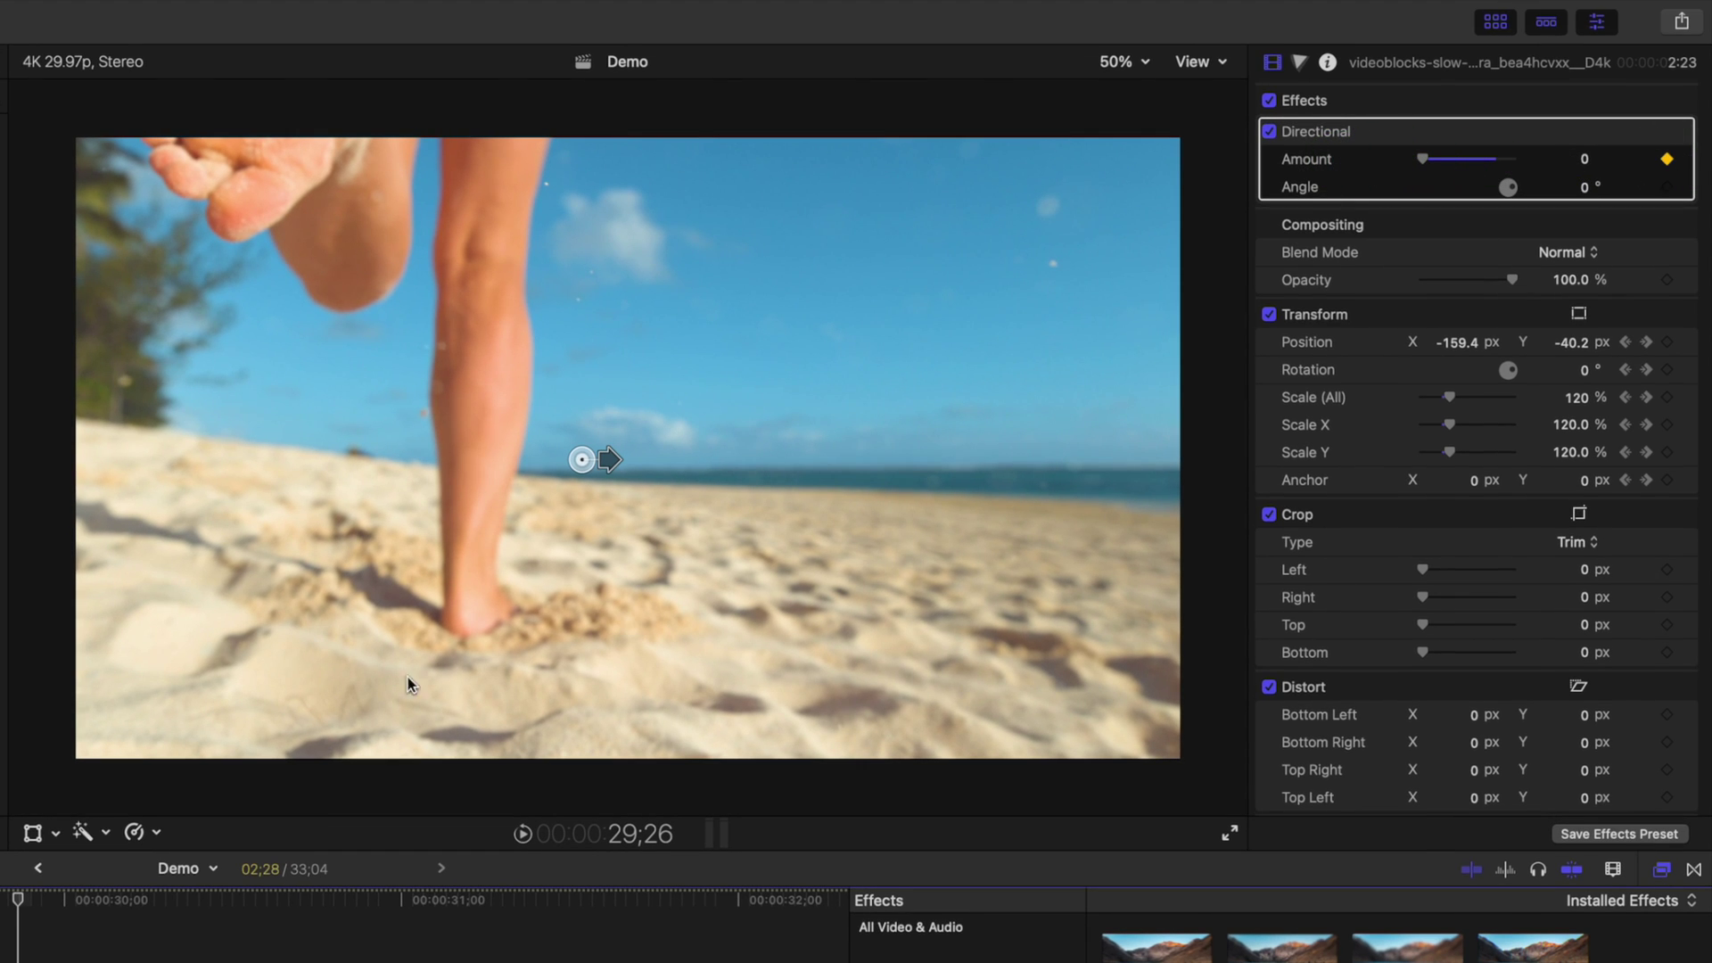
pyautogui.moveTo(18, 904); pyautogui.dragTo(121, 916)
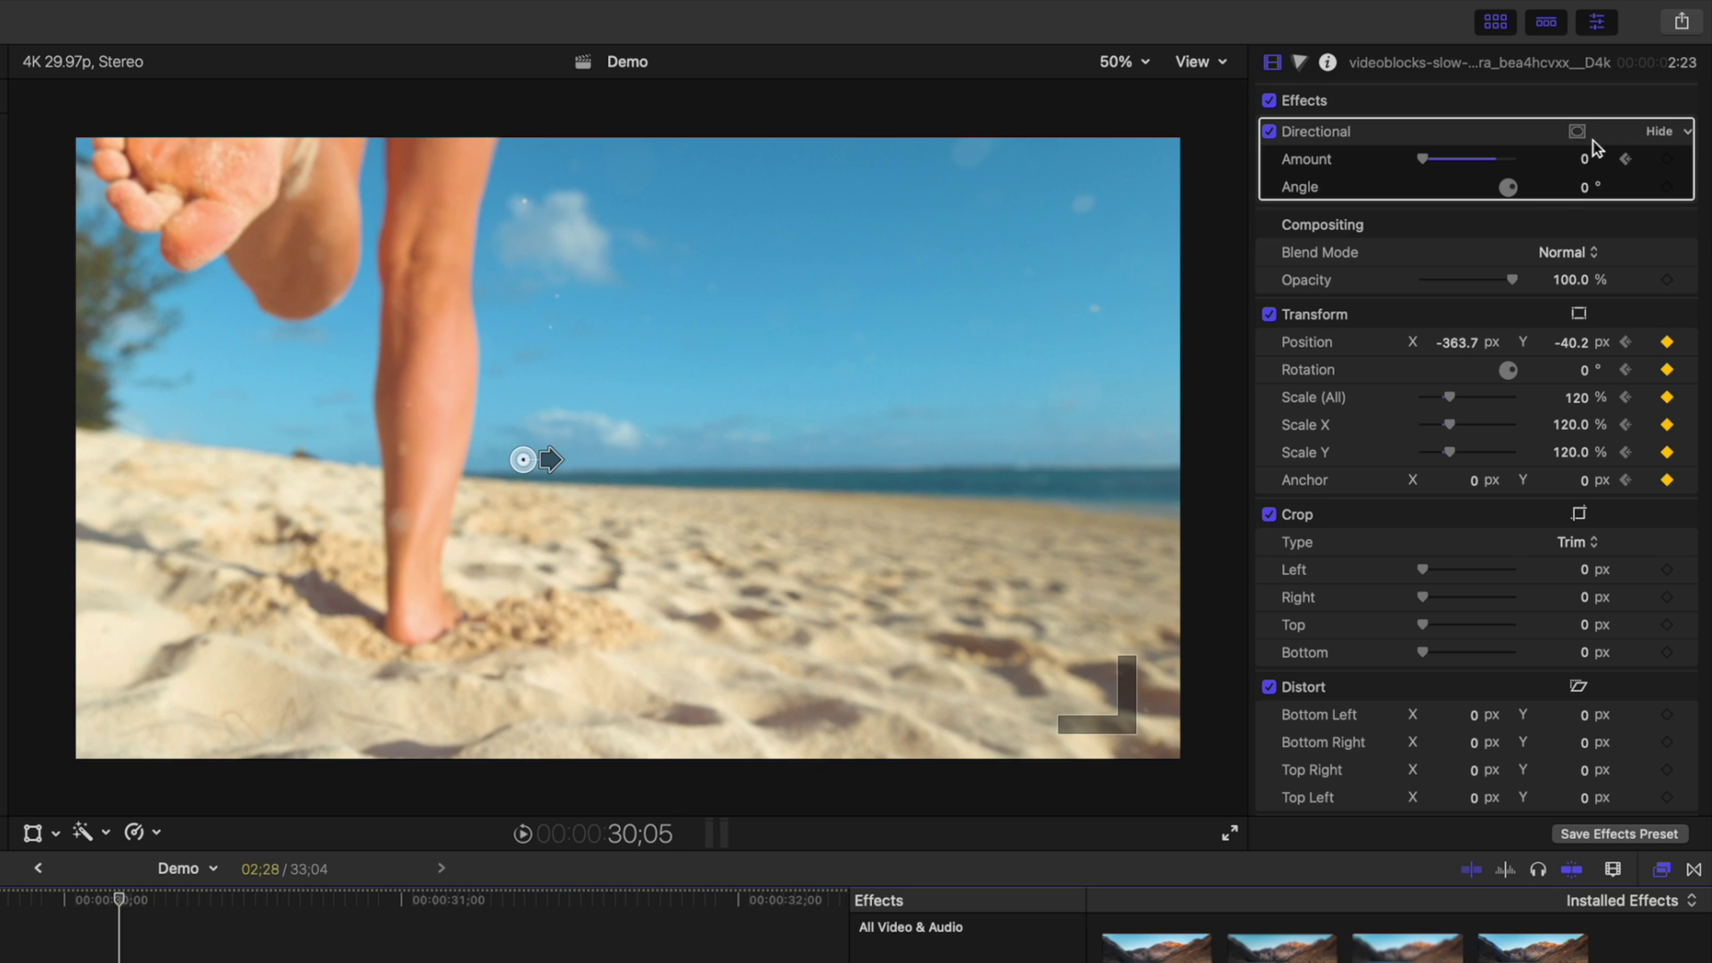
pyautogui.click(1585, 162)
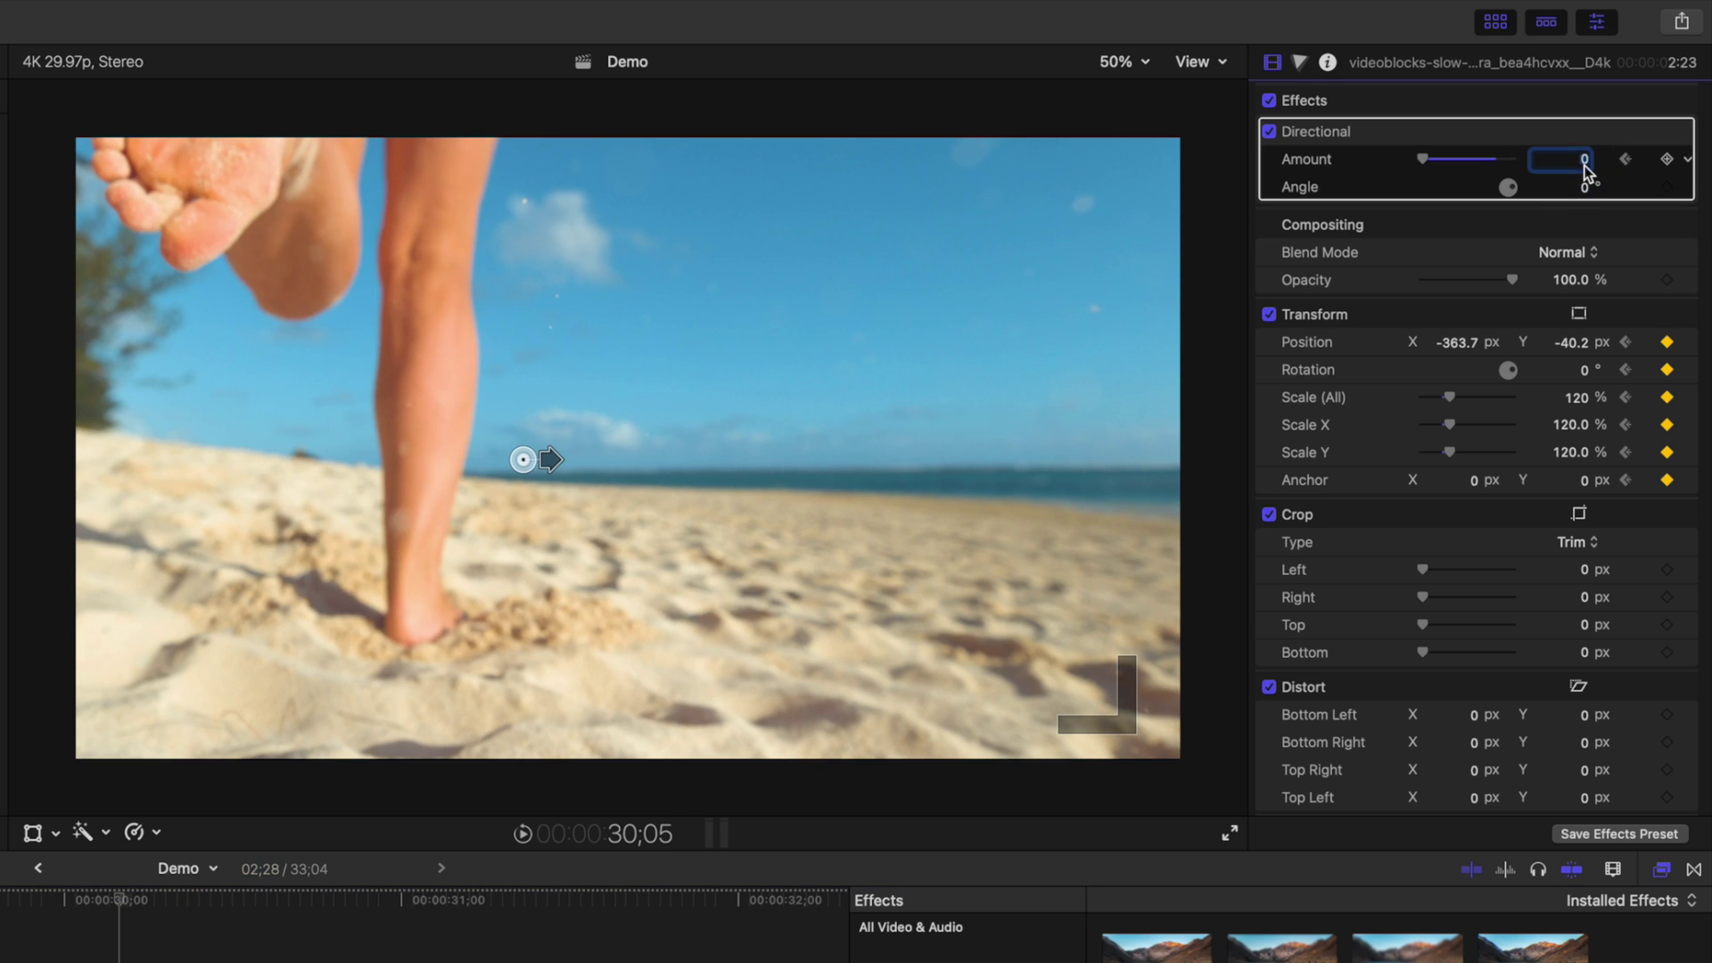
pyautogui.write('100')
pyautogui.press('Return')
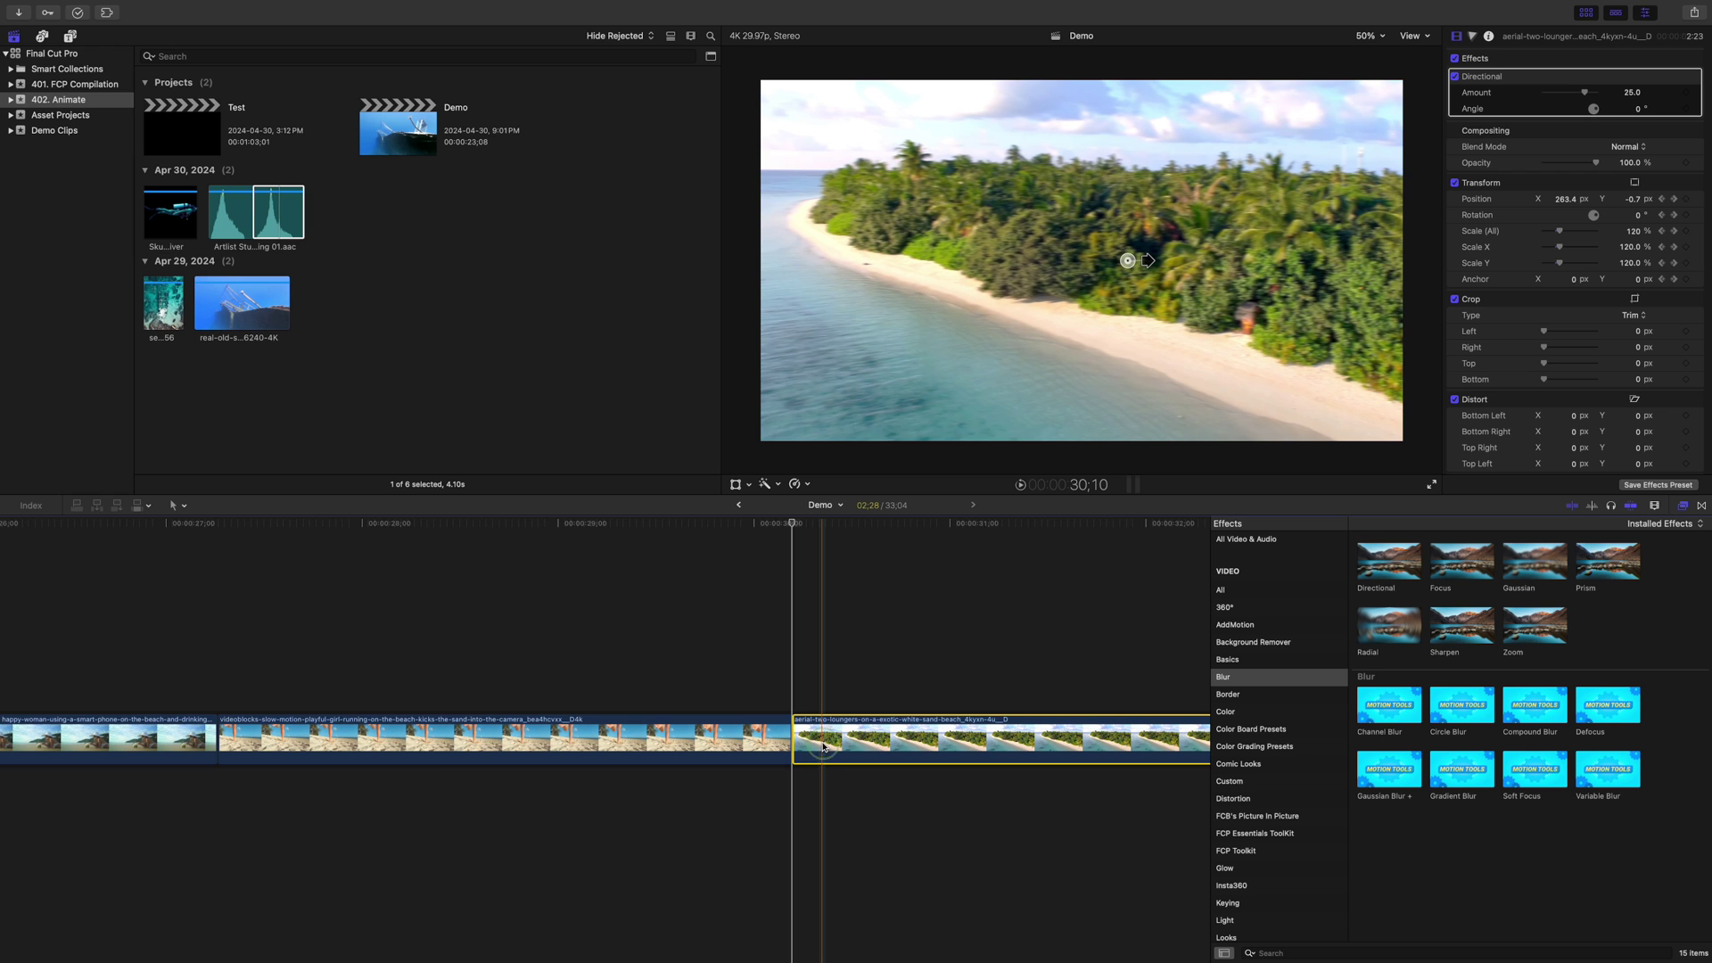
pyautogui.click(1625, 93)
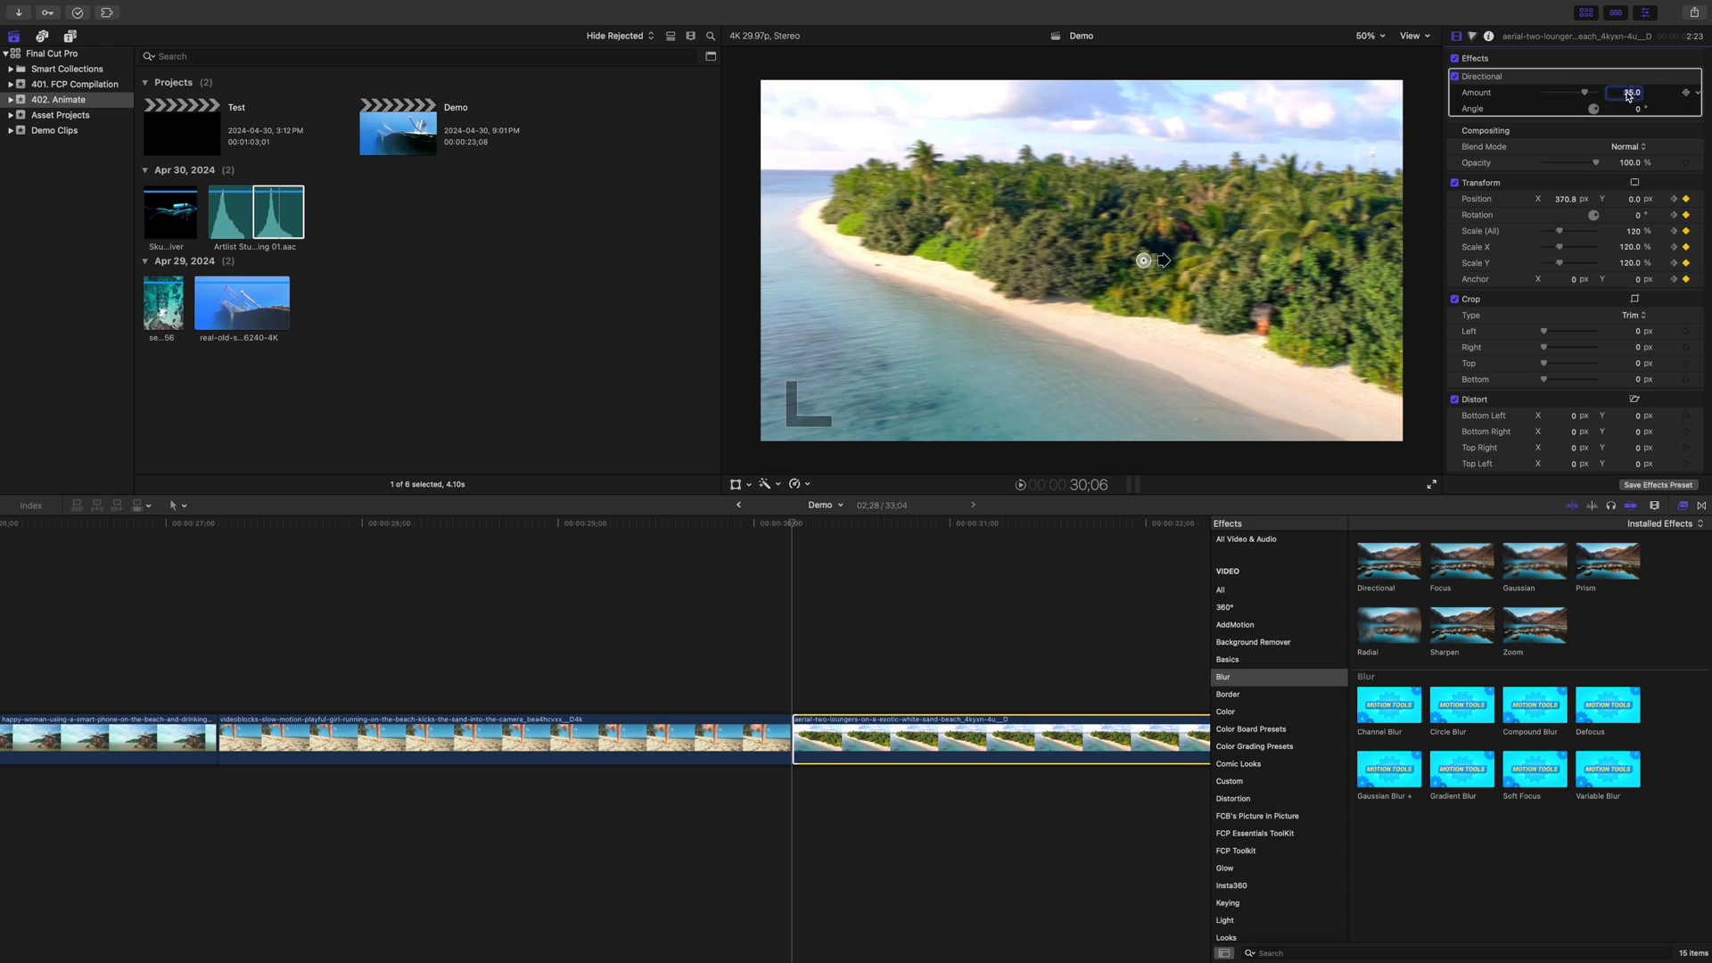